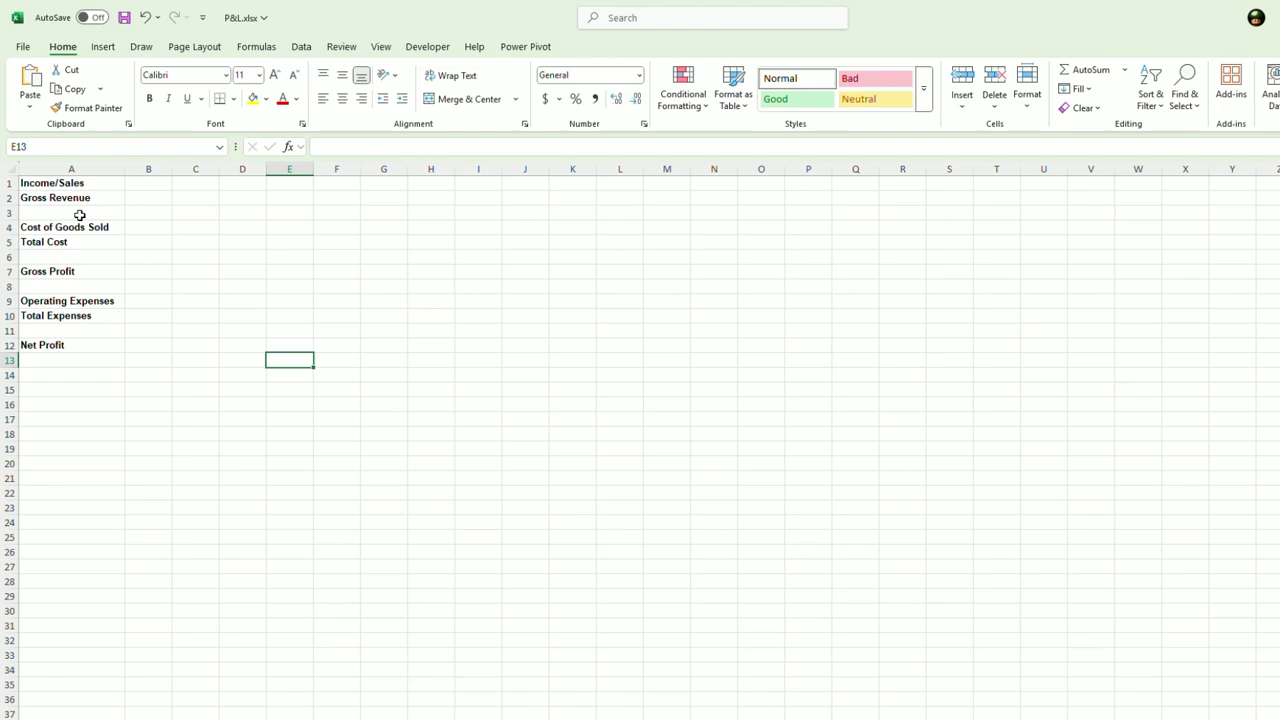
- Review the statement's Gross Revenue, Cost of Goods Sold, Gross Profit and Operating Expenses labels
mouse_move(62, 183)
left_mouse_down()
mouse_move(462, 338)
mouse_move(529, 343)
left_mouse_up()
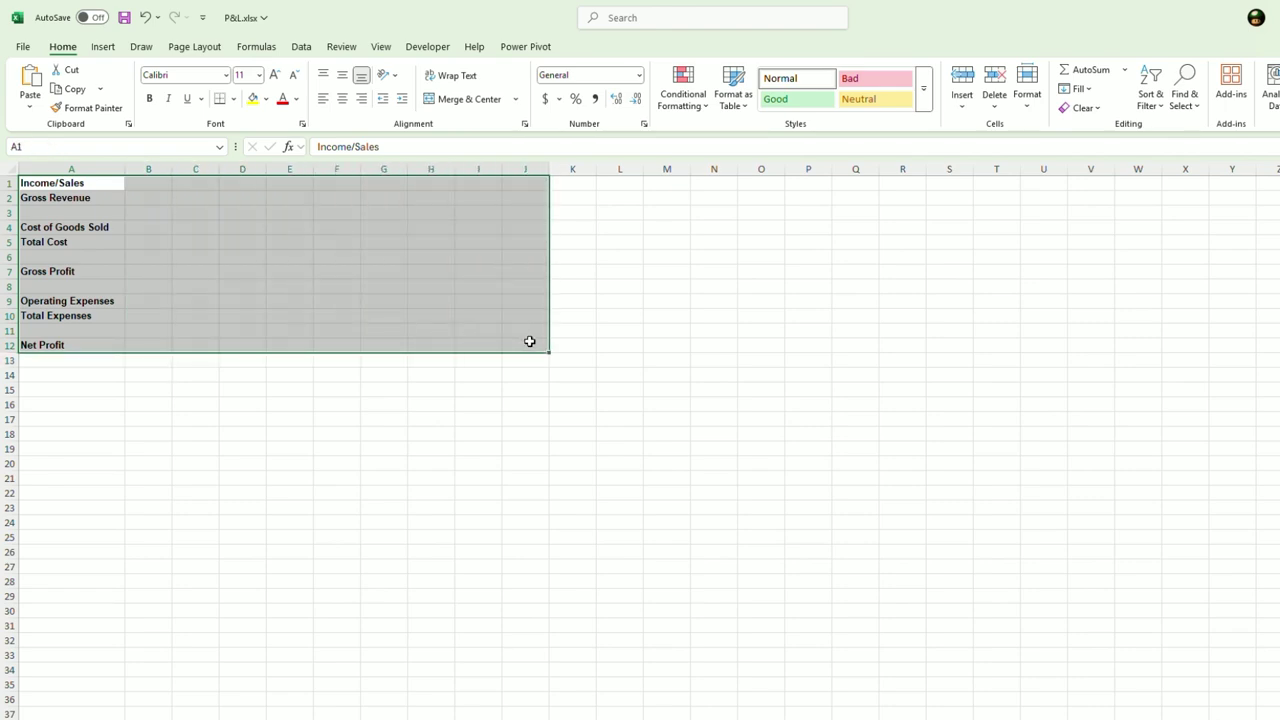
left_click(352, 409)
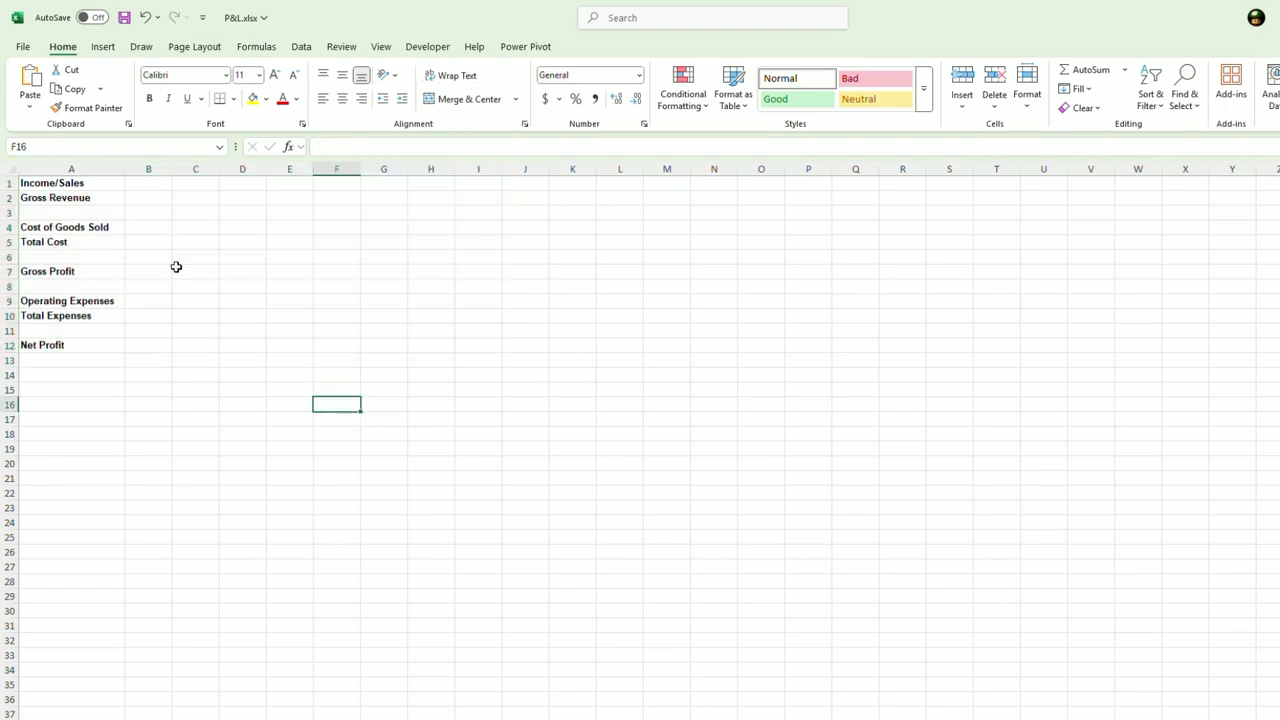
left_click(90, 198)
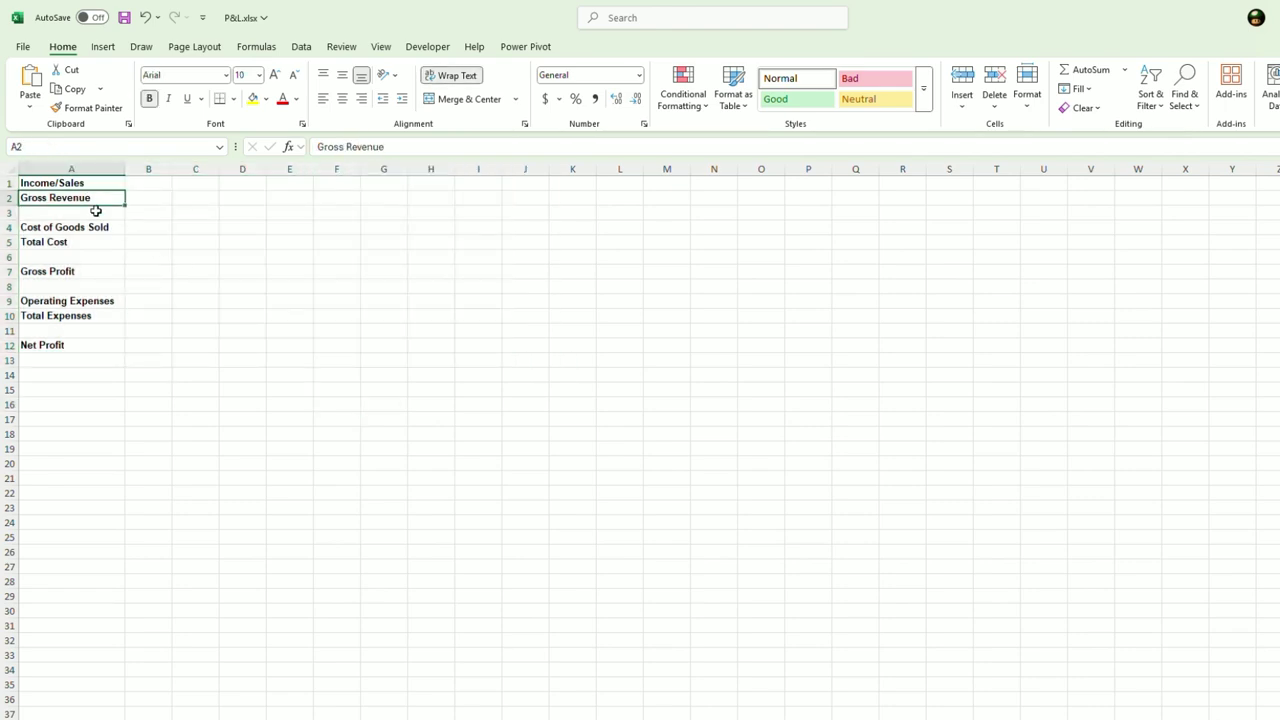
left_click(185, 200)
left_click(100, 228)
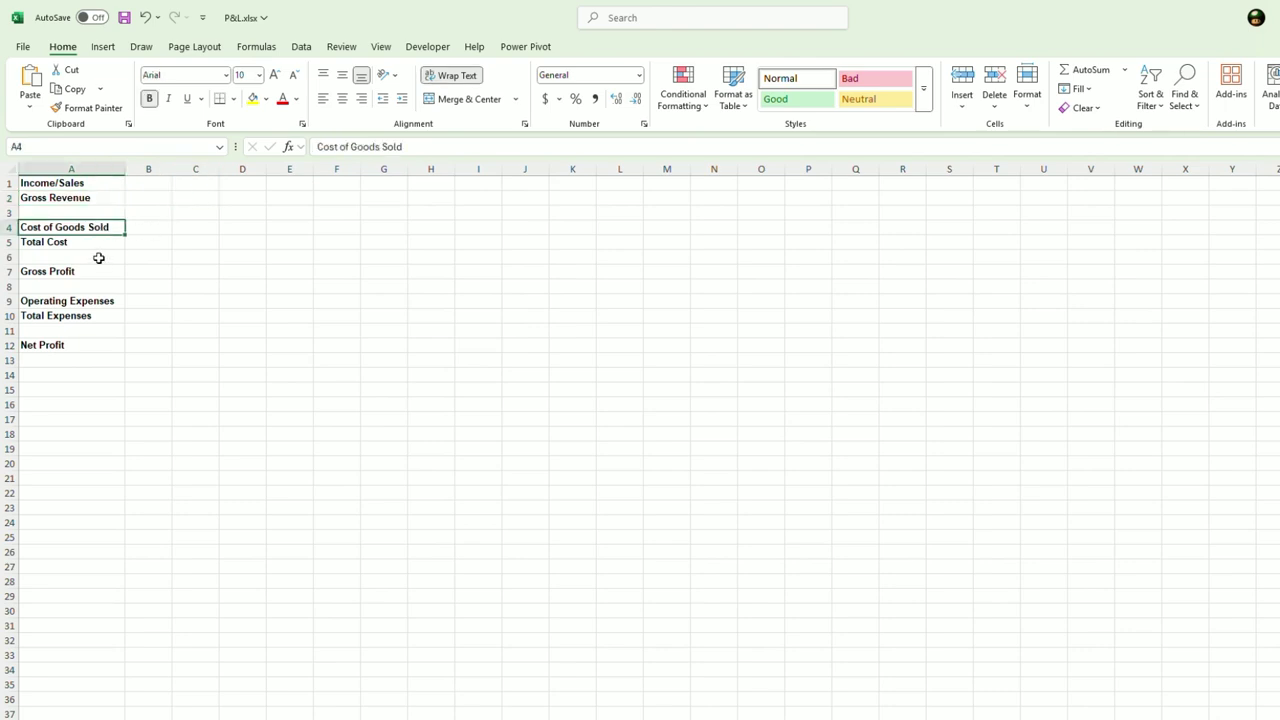
left_click(203, 243)
left_click(87, 271)
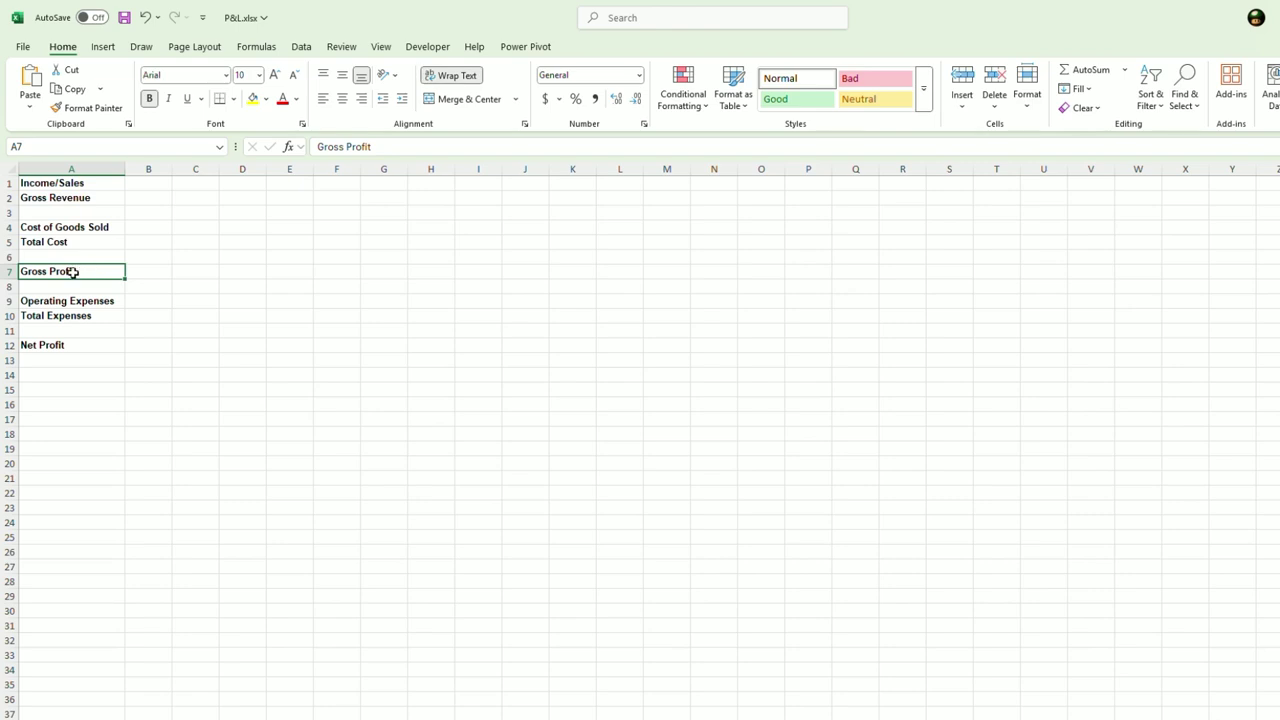
left_click_drag(87, 271, 322, 283)
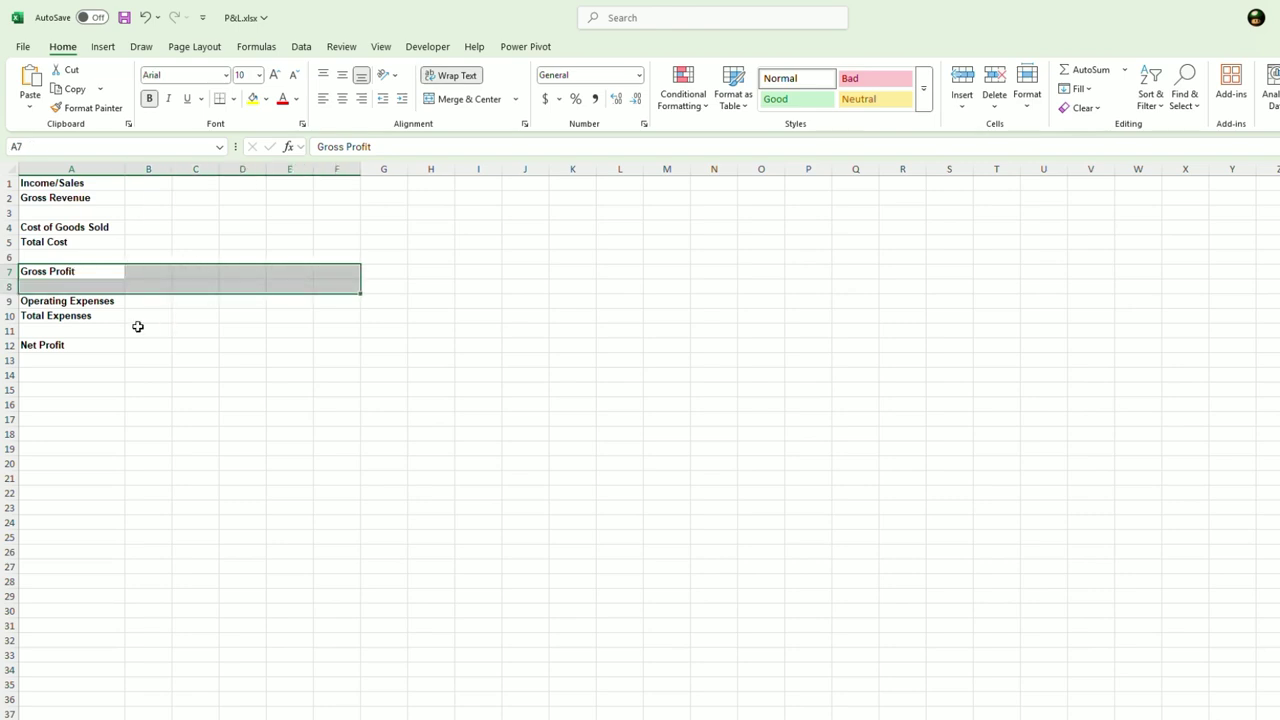
left_click_drag(97, 304, 239, 317)
left_click(230, 345)
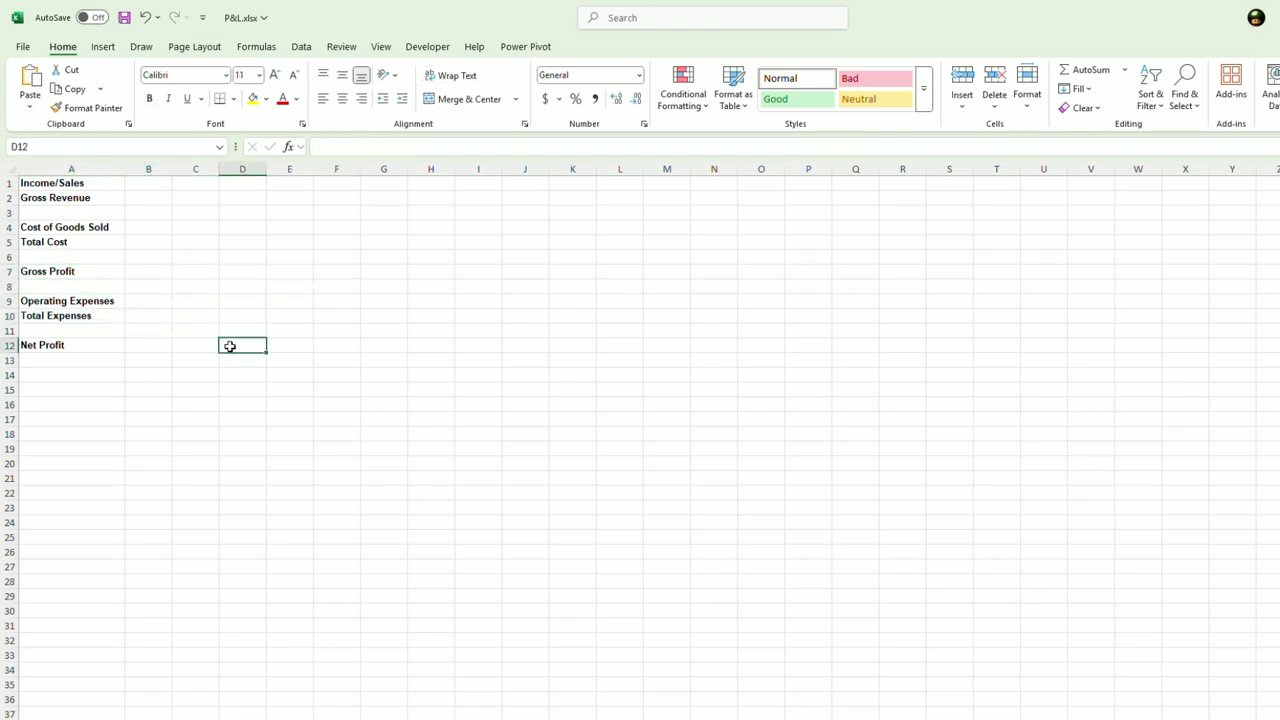
- Insert two blank rows above the Income/Sales row
left_click(6, 183)
right_click(6, 183)
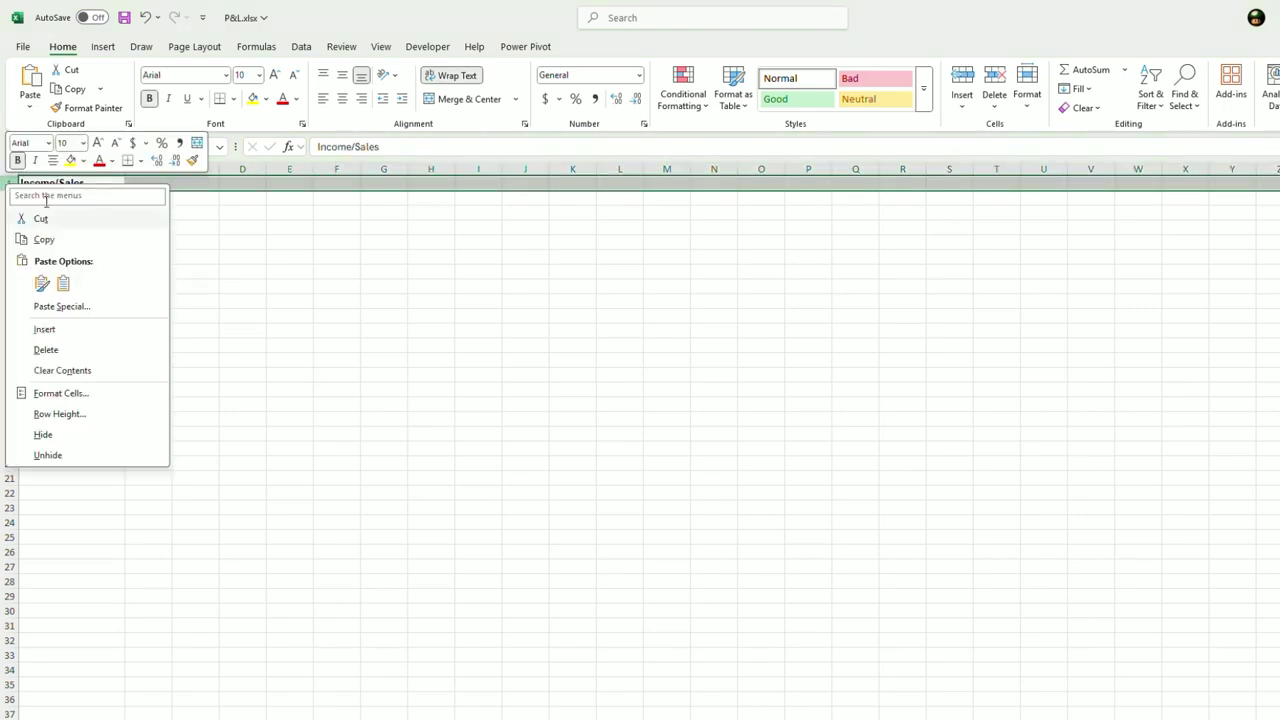
left_click(60, 331)
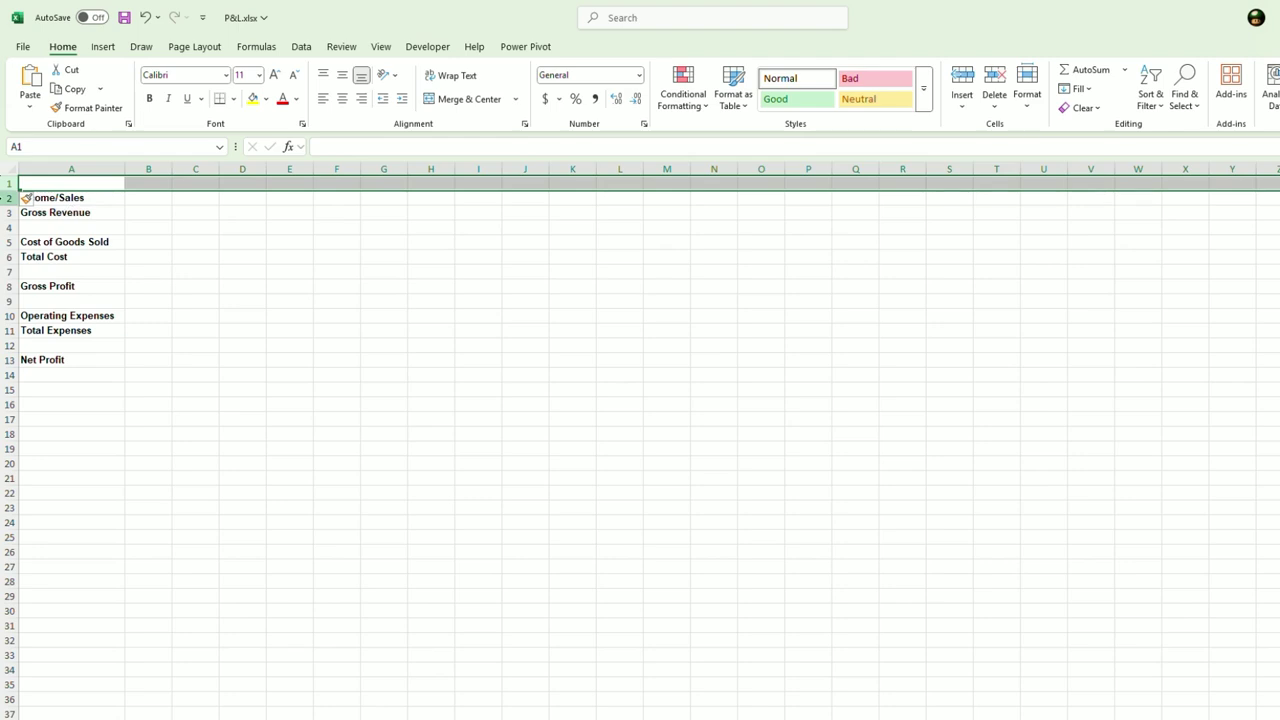
right_click(8, 197)
left_click(83, 342)
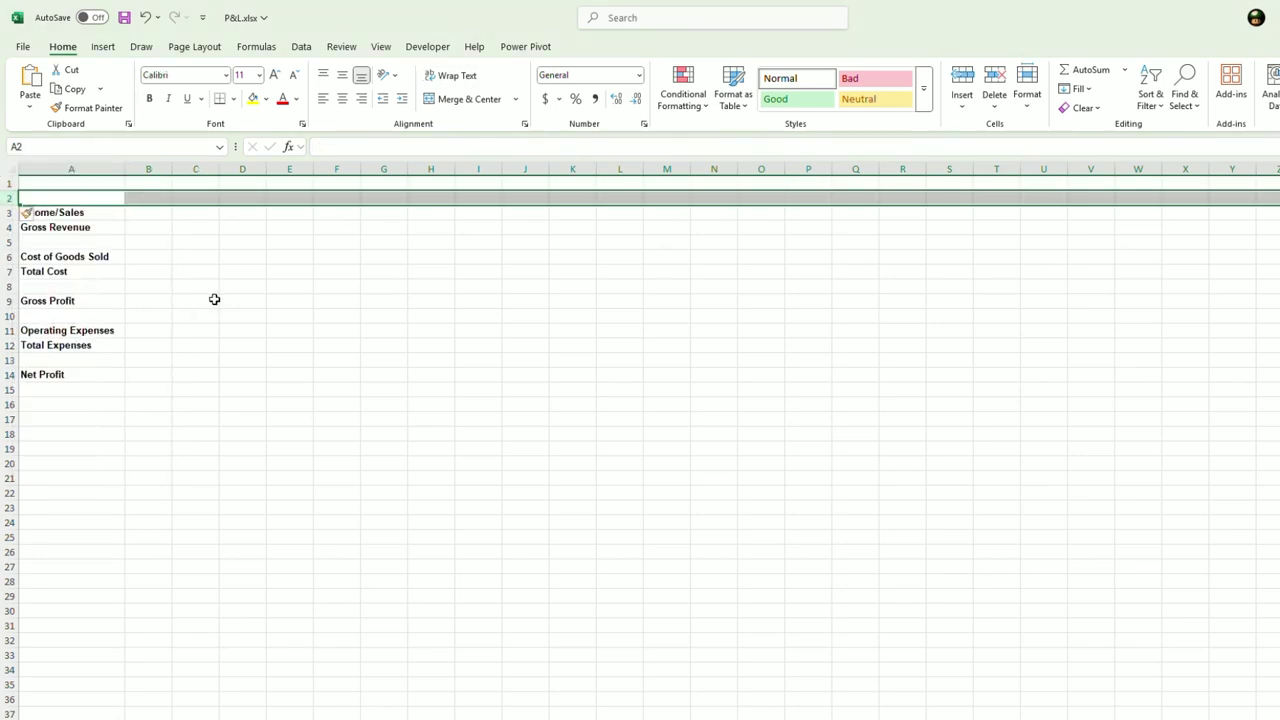
- Fill row 2 with January through December starting in B2, and widen columns B–M
left_click(160, 196)
type("Jan")
key("ctrl+Return")
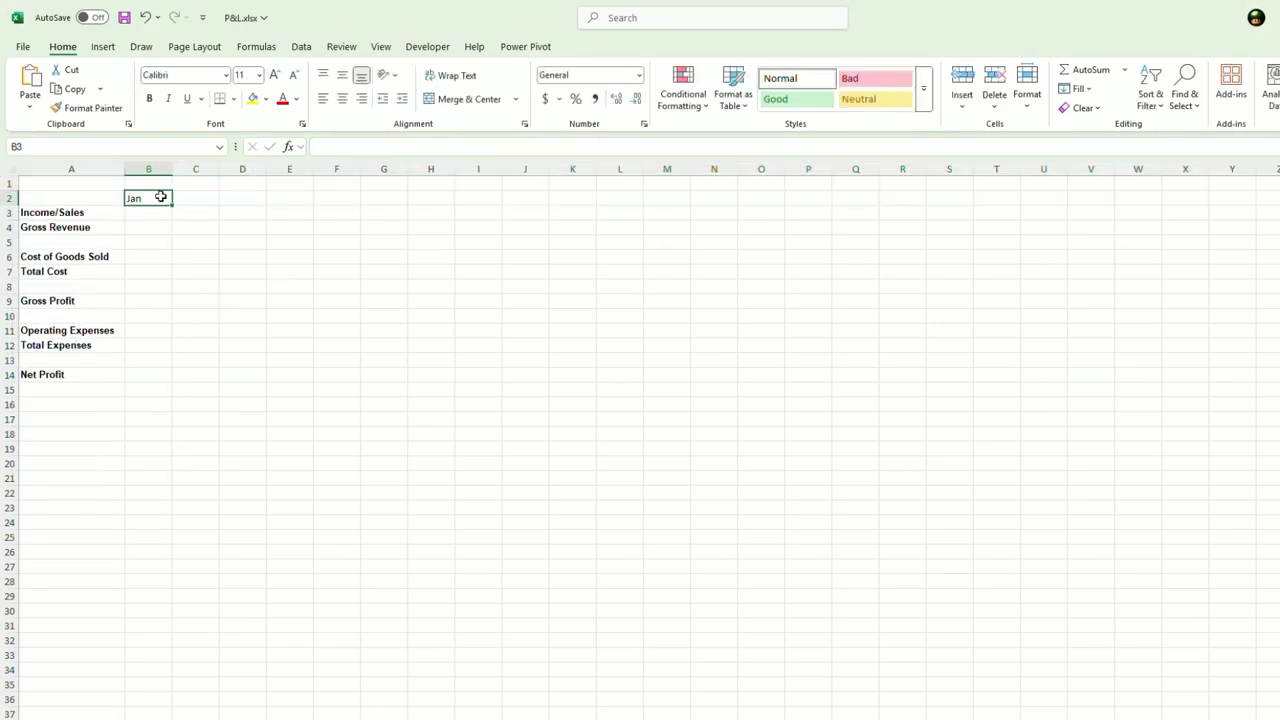
left_click_drag(172, 204, 690, 205)
left_click(598, 271)
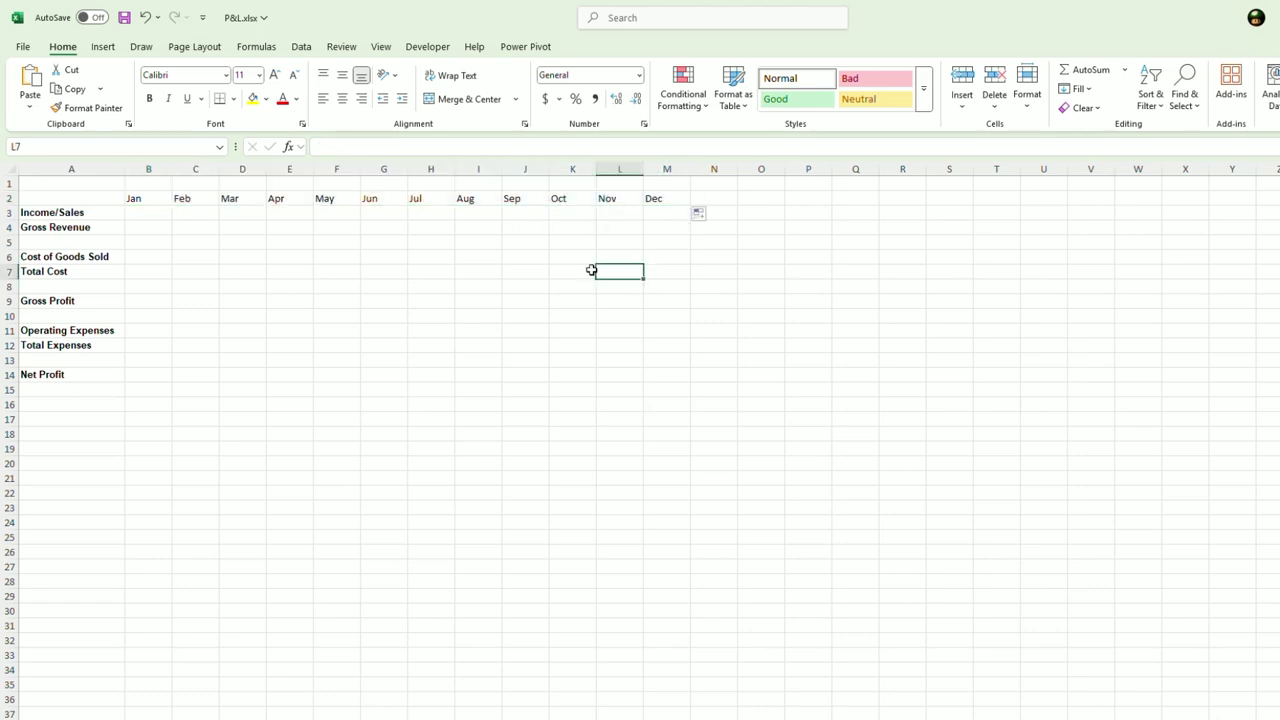
left_click(166, 198)
left_click(359, 150)
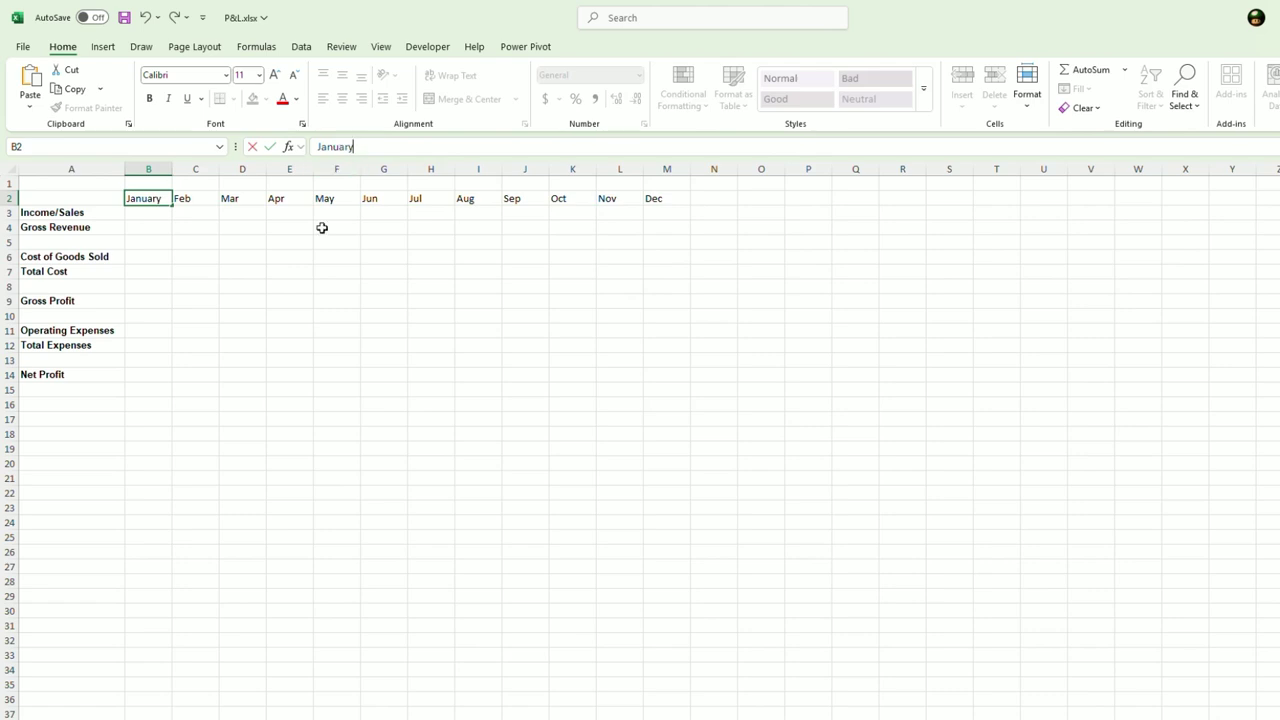
key("ctrl+Return")
left_click_drag(172, 205, 707, 208)
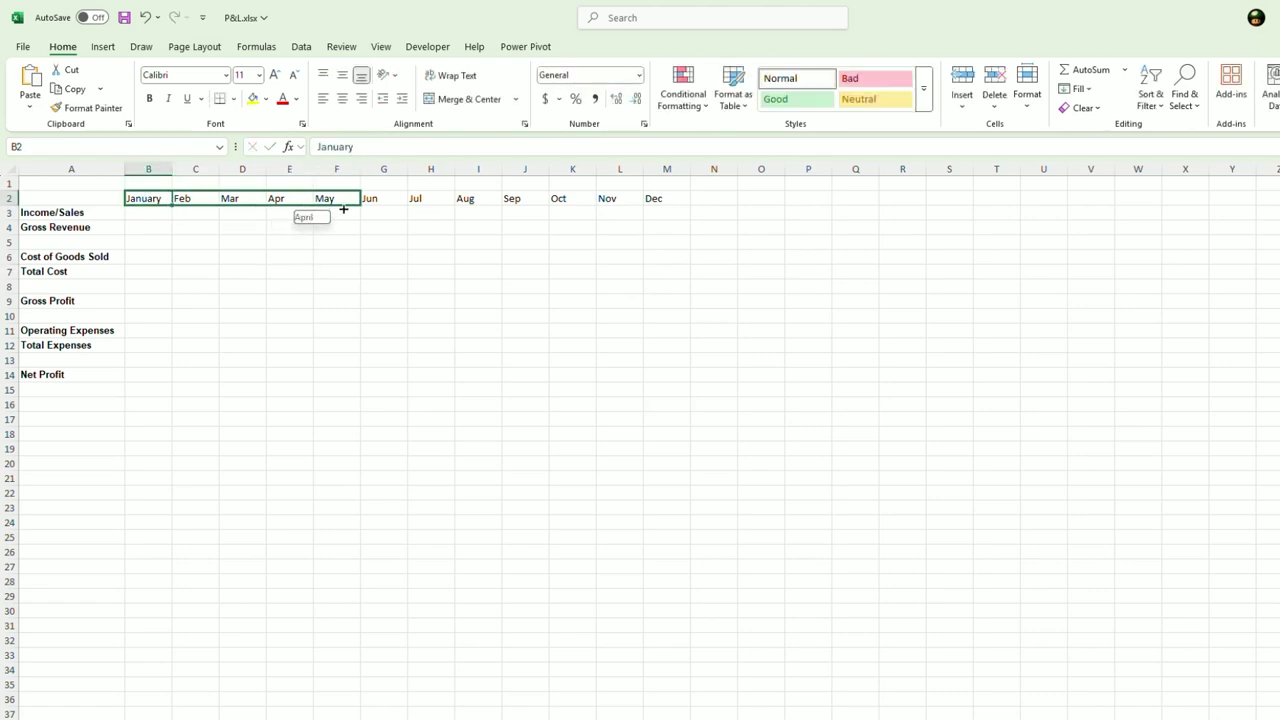
left_click(634, 274)
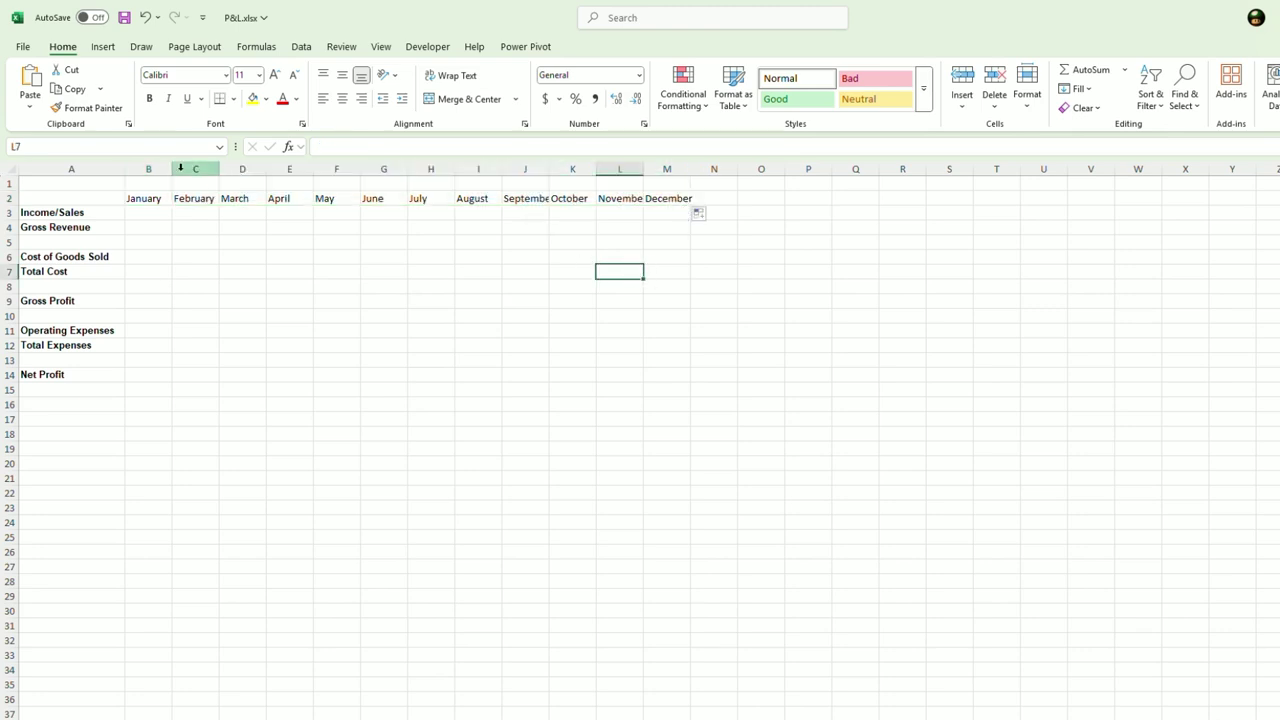
left_click_drag(148, 168, 709, 168)
- Insert two blank rows above Gross Revenue using Insert and F4
left_click(585, 274)
left_click(70, 229)
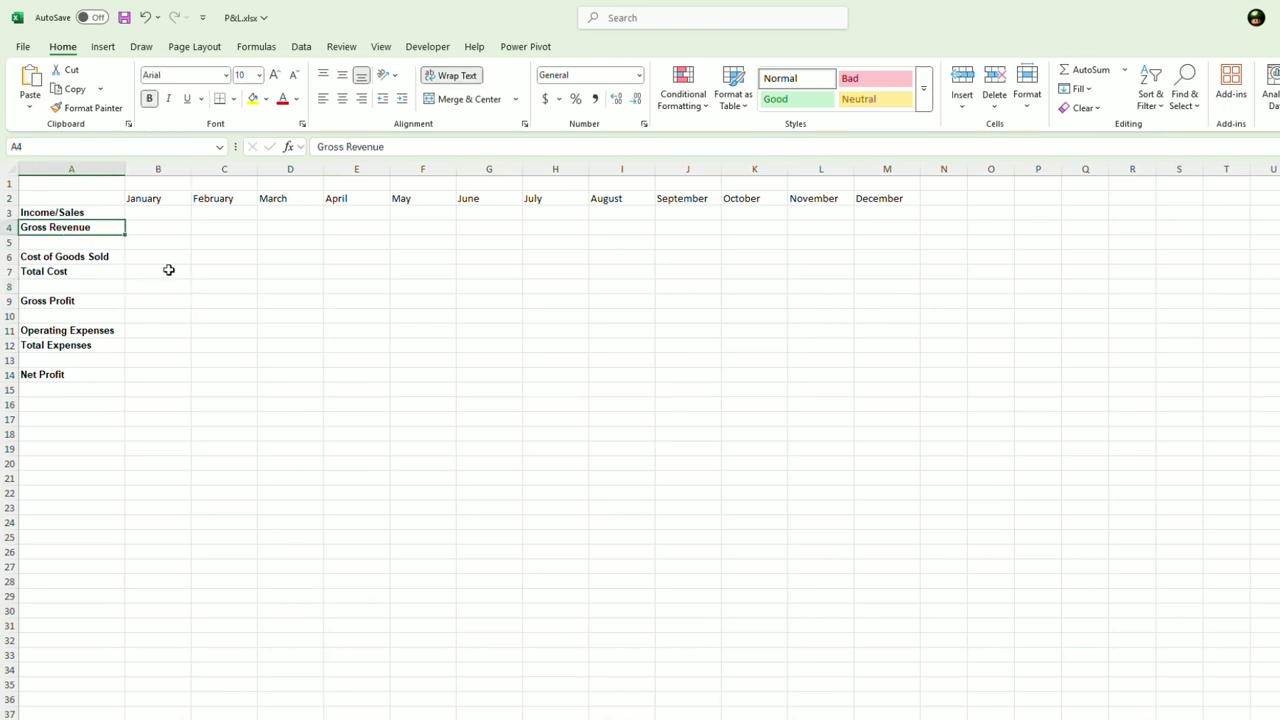
right_click(10, 227)
left_click(82, 376)
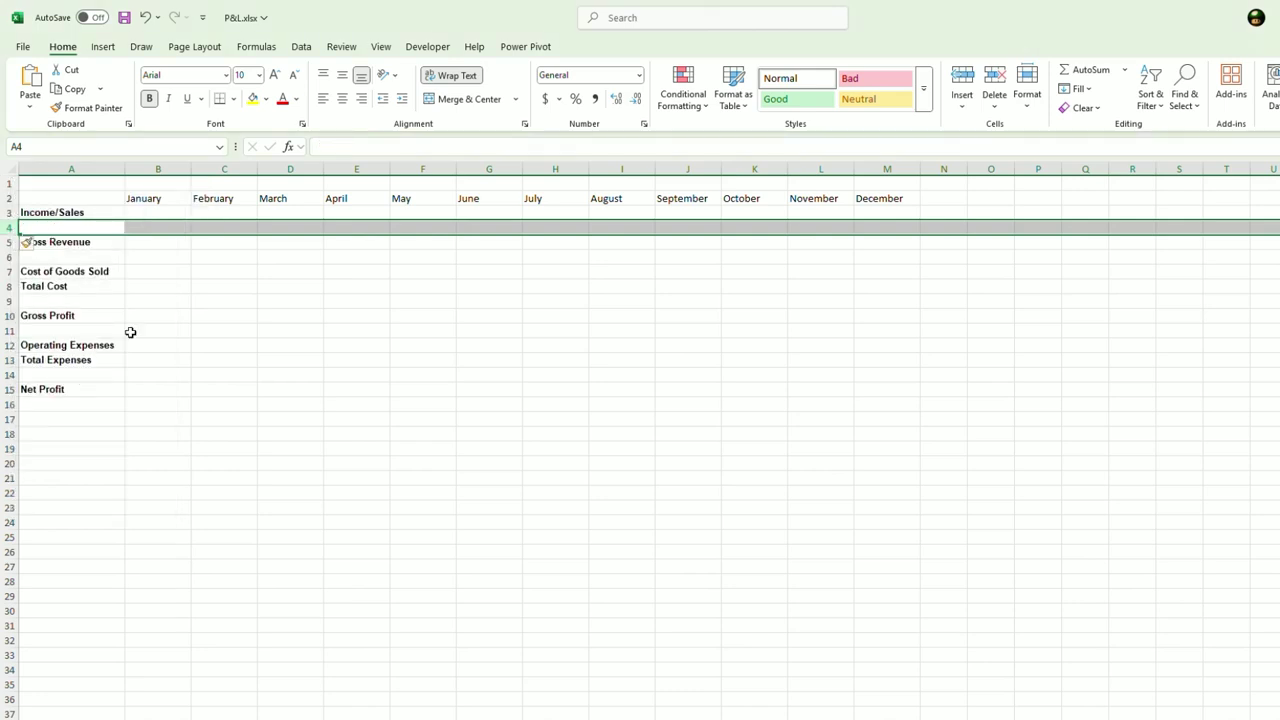
key("F4")
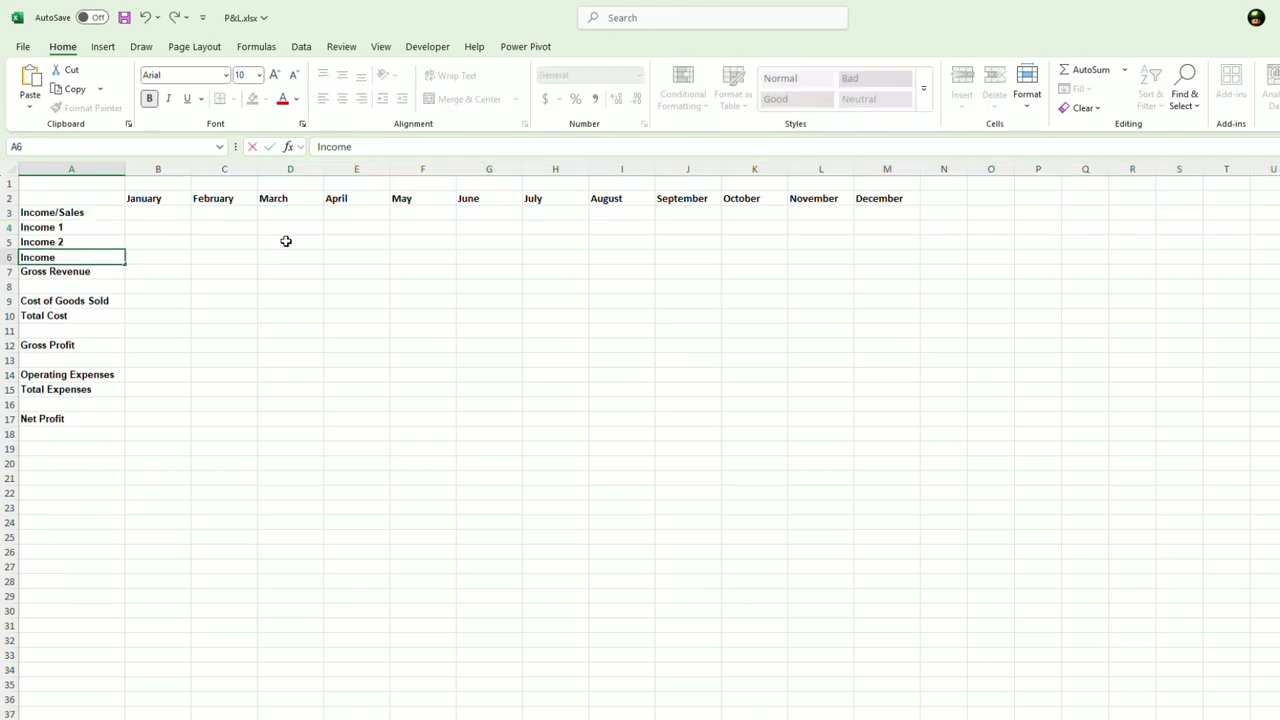
- Label the income rows Product 1, Product 2 and Product 3 via fill-down
type("3")
left_click(51, 228)
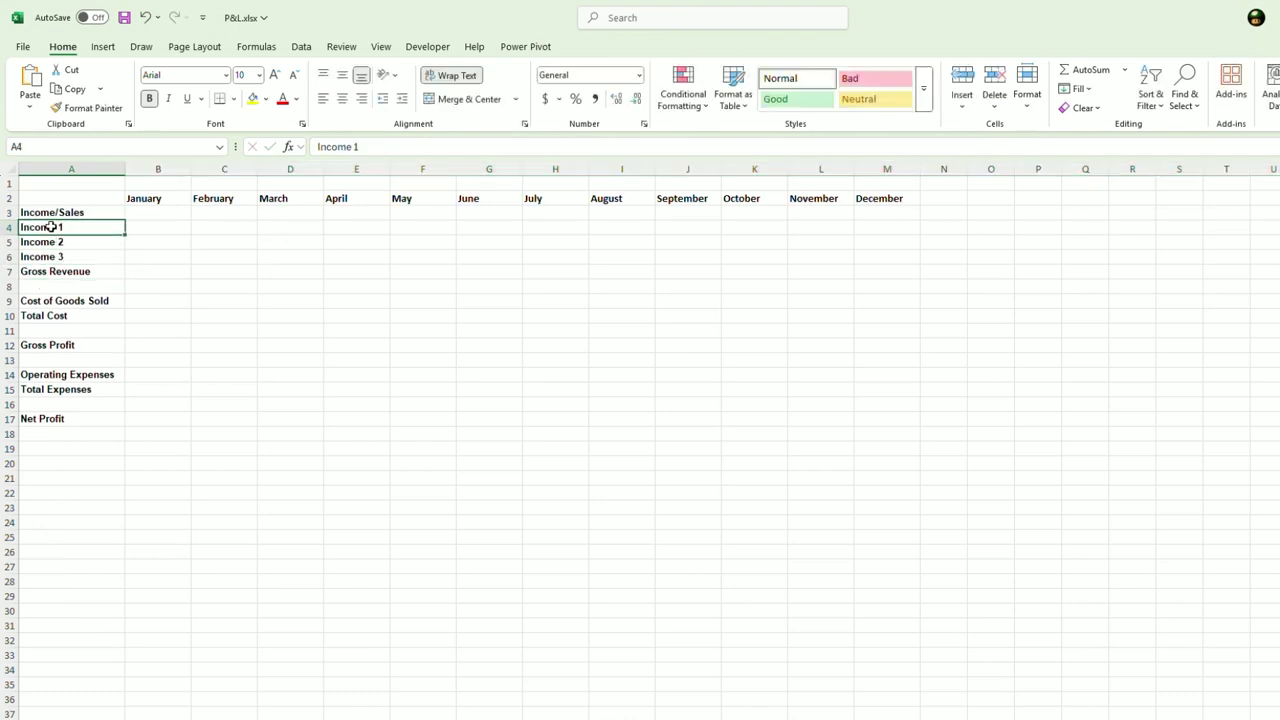
type("Product 1")
key("ctrl+Return")
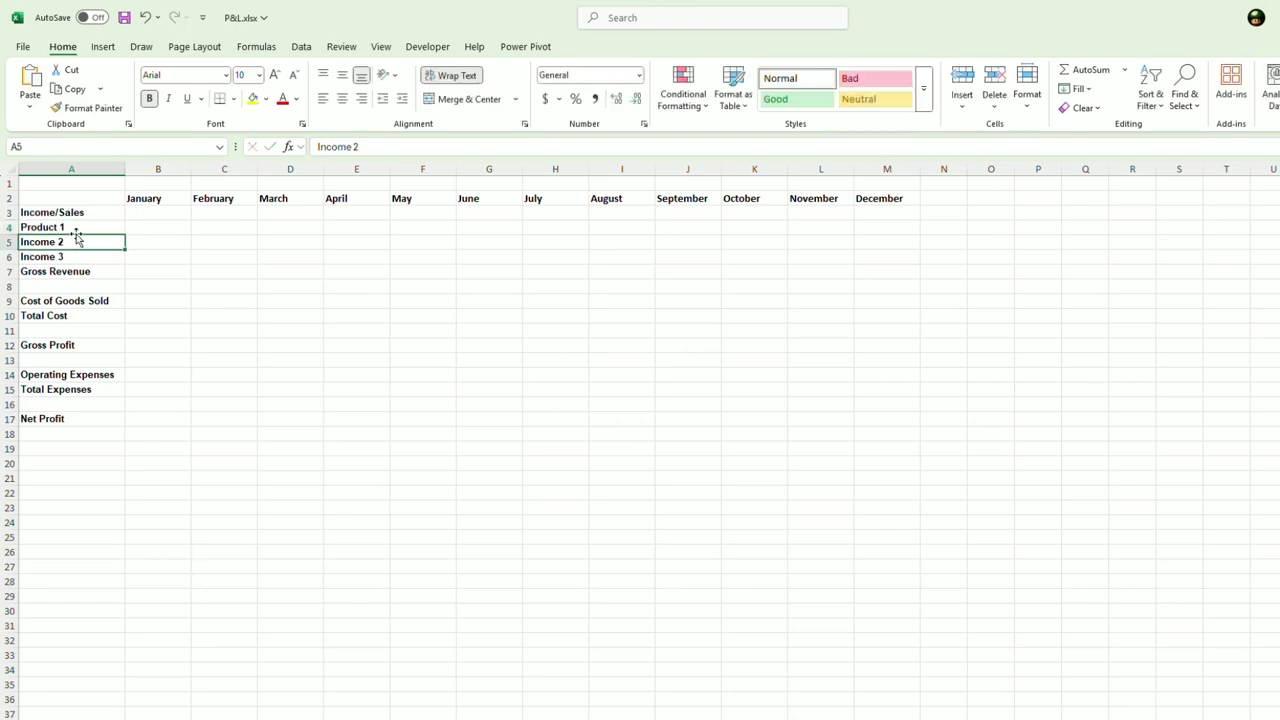
left_click_drag(124, 240, 125, 258)
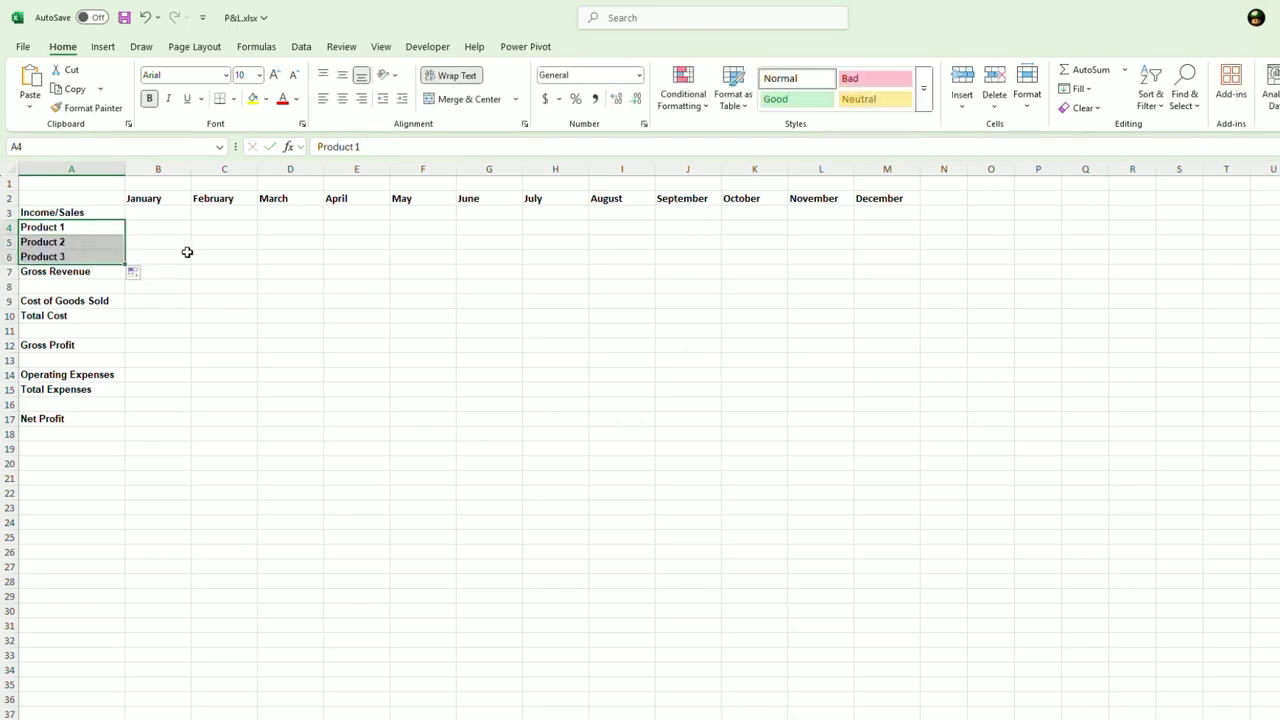
left_click(12, 271)
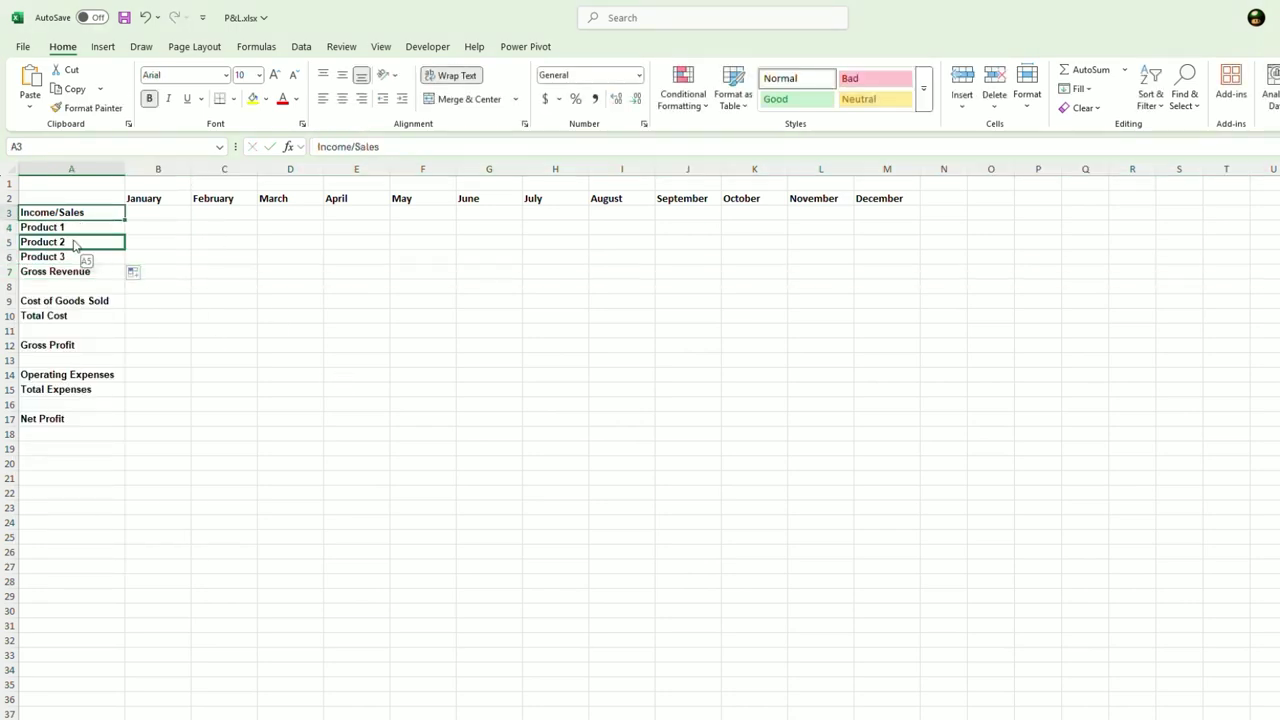
left_click_drag(60, 212, 100, 271)
left_click(157, 257)
- Enter Product 1's figures (5 Jan–Jul, 10 Aug, Sep, Nov, 6 Oct) and centre columns B–M
left_click(167, 226)
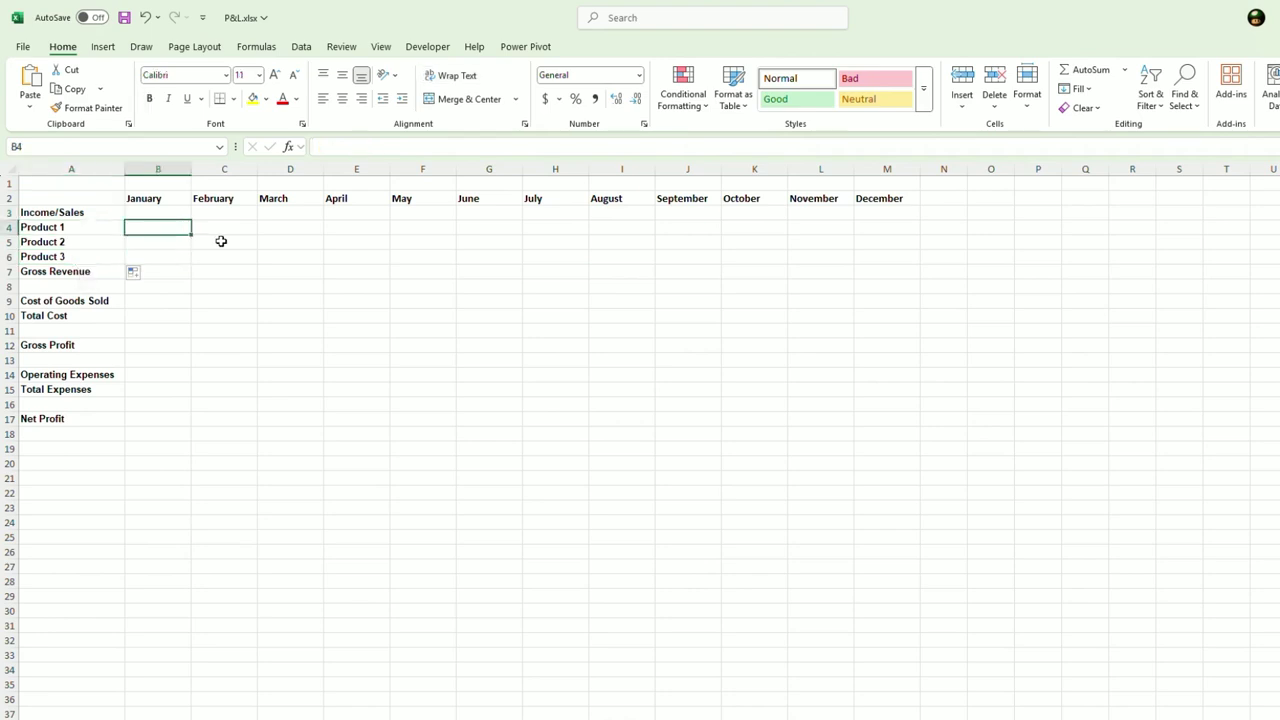
type("5\t5\t5\t5\t5\t5\t5\t")
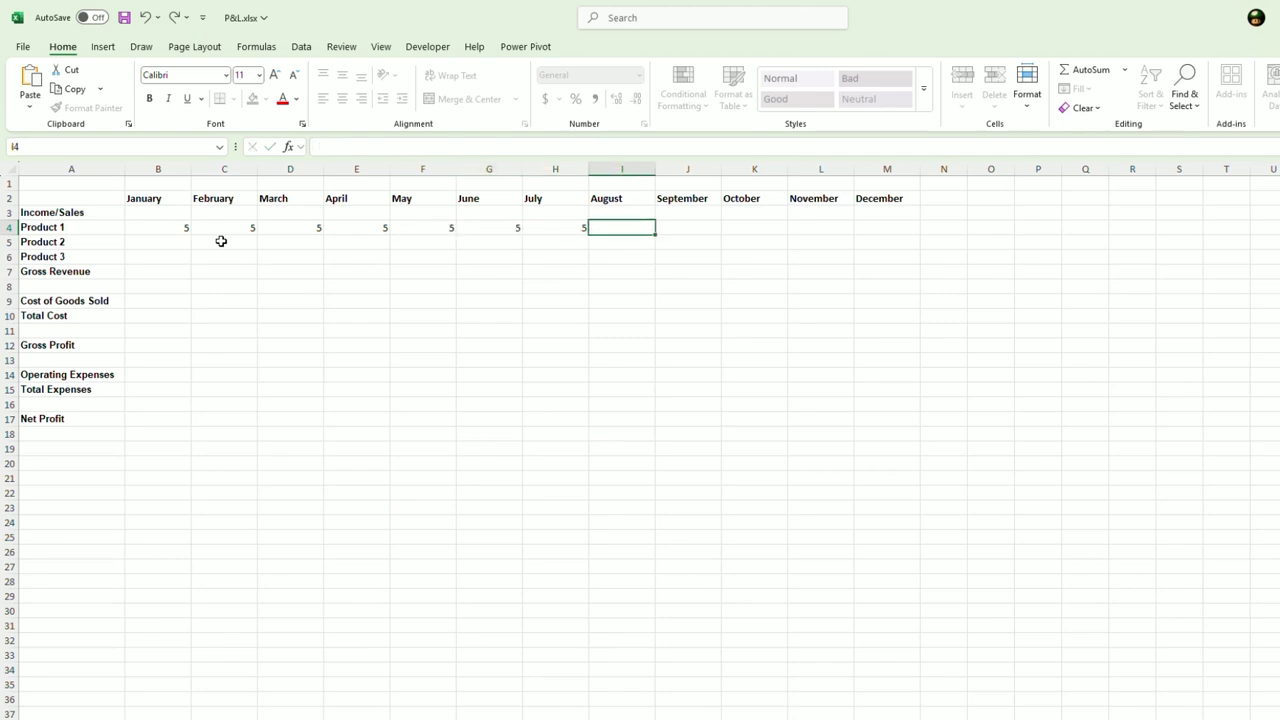
type("10\t10\t\t10")
key("shift+Tab")
key("shift+Tab")
type("6")
left_click(820, 300)
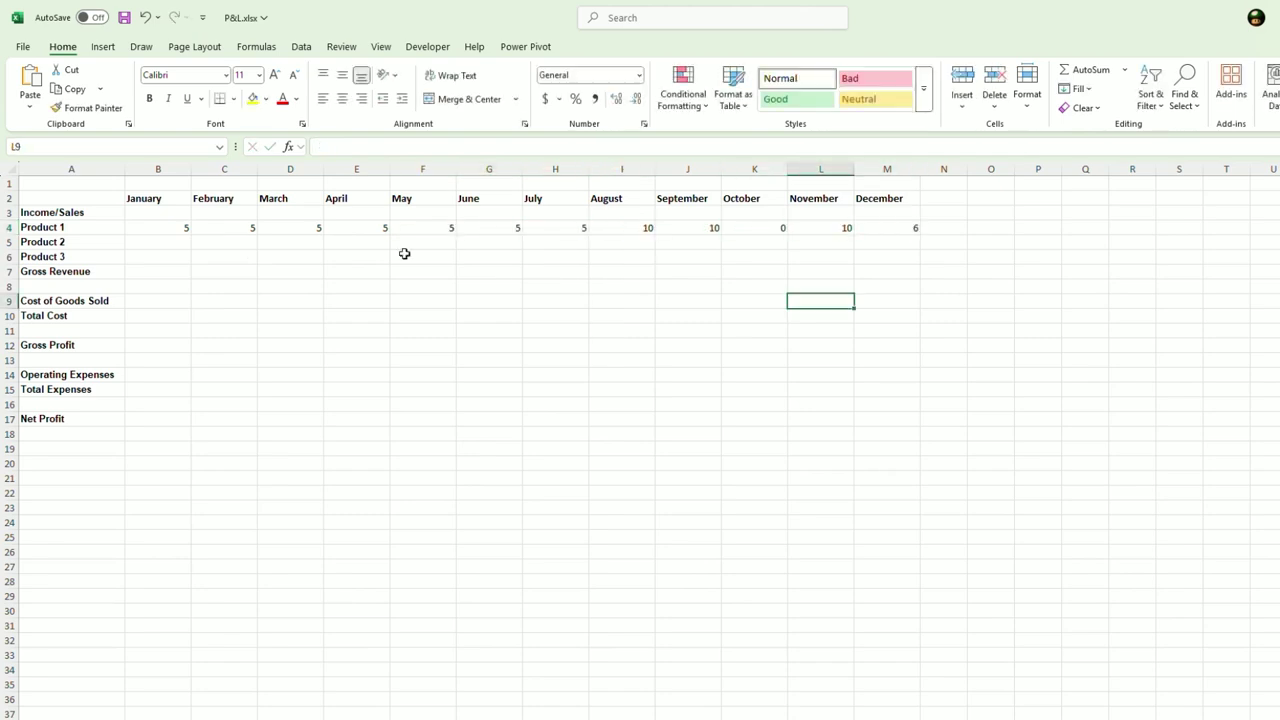
left_click_drag(160, 168, 873, 166)
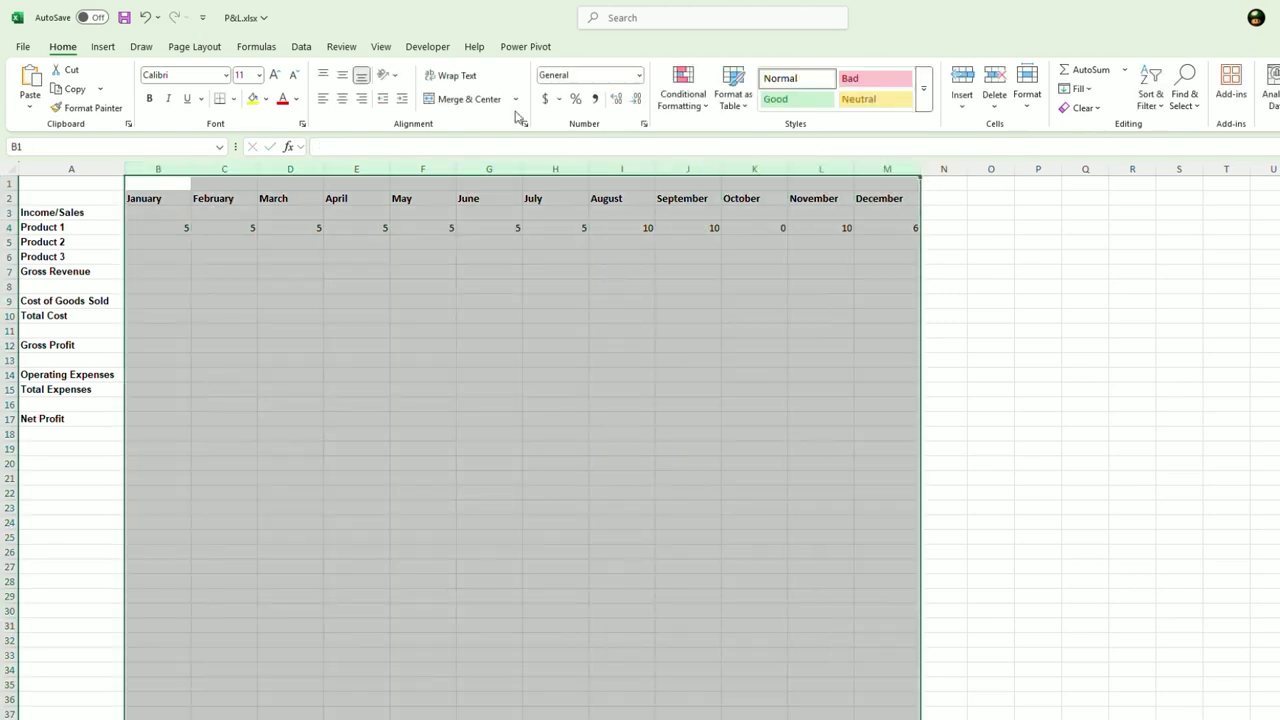
left_click(341, 100)
left_click(448, 358)
- Copy Product 1's monthly figures down to Product 2 and Product 3
left_click(158, 213)
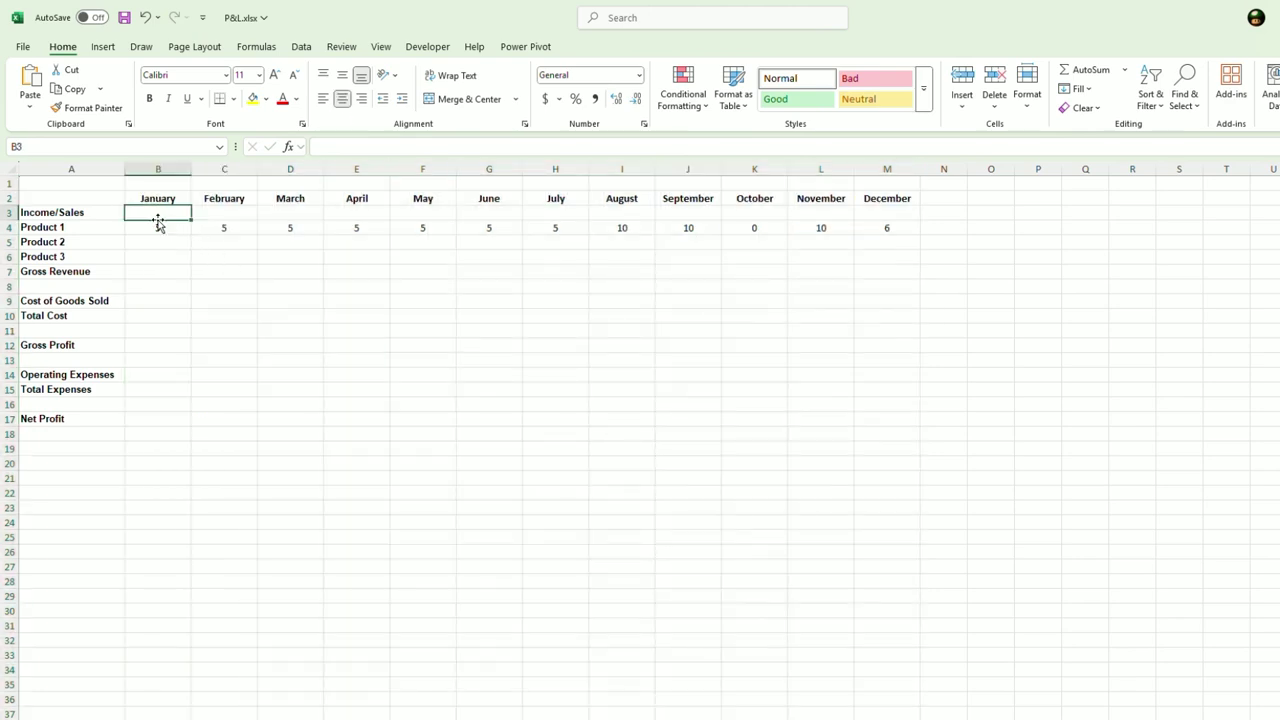
mouse_move(176, 229)
left_mouse_down()
mouse_move(874, 229)
mouse_move(920, 269)
left_mouse_up()
left_click(585, 344)
left_click(490, 360)
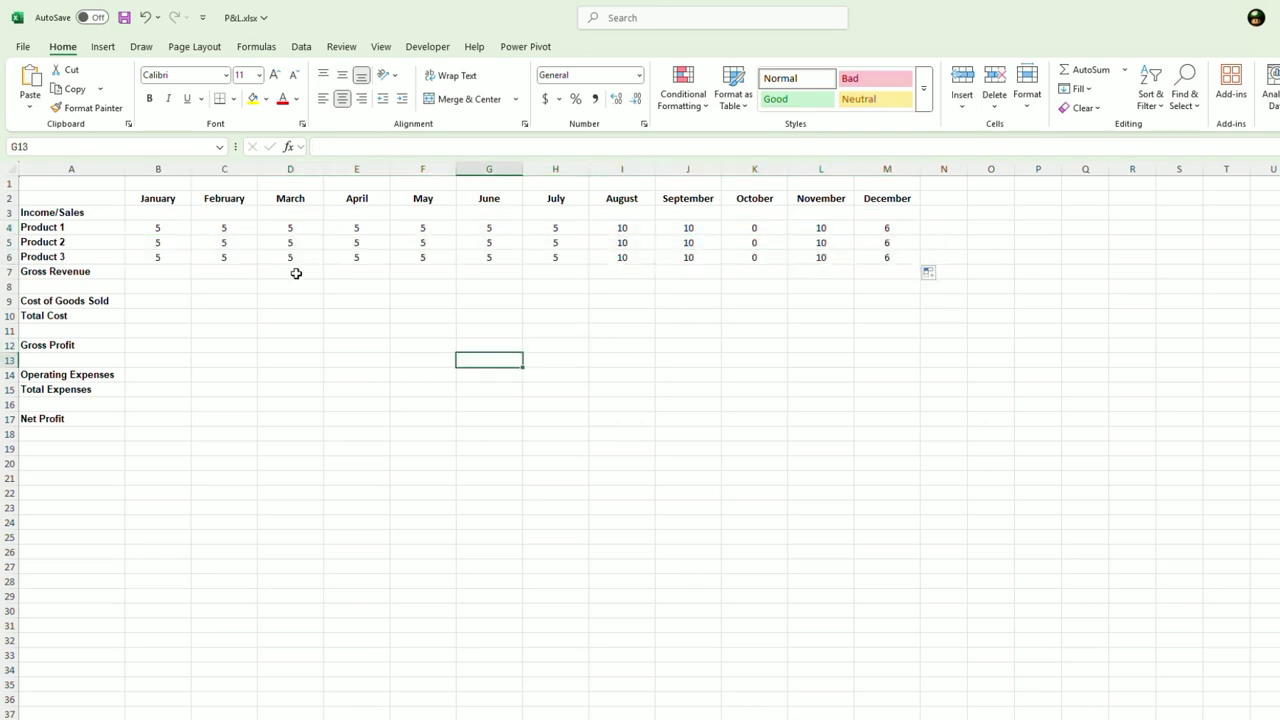
left_click(291, 241)
left_click(484, 260)
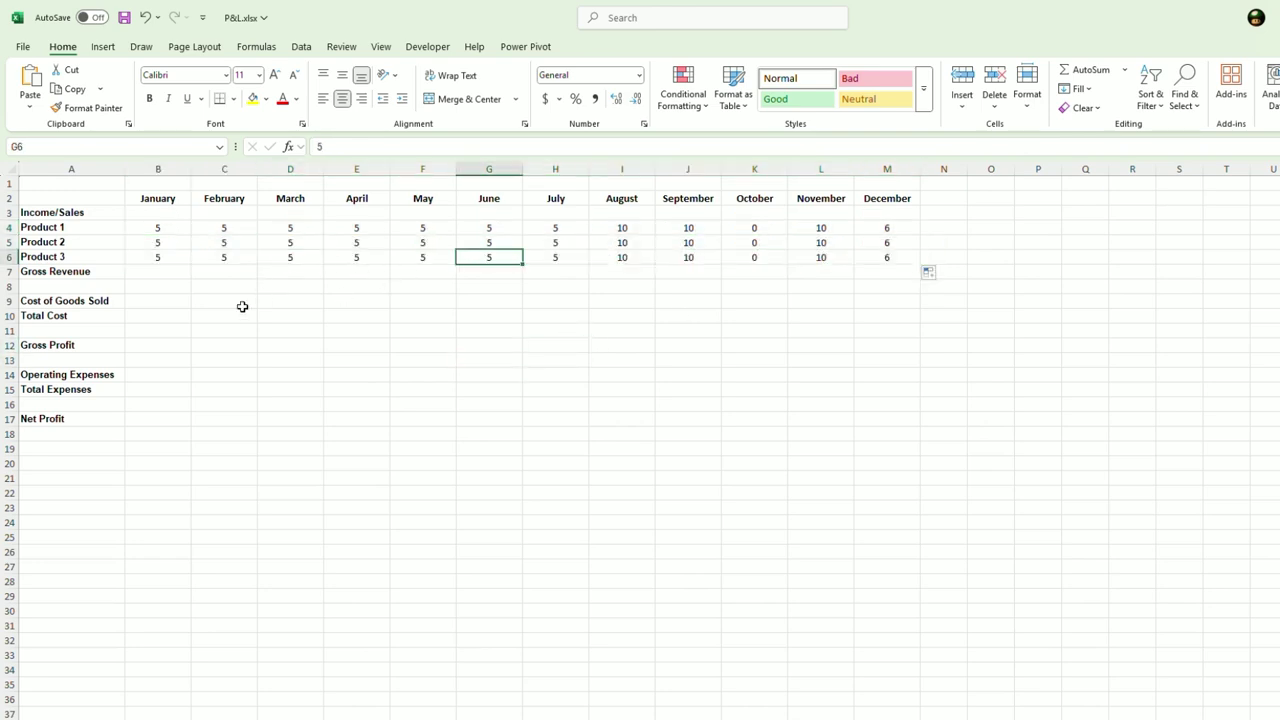
left_click(149, 272)
- AutoSum January's Gross Revenue in B7 and fill it across to December
key("alt+equal")
key("Return")
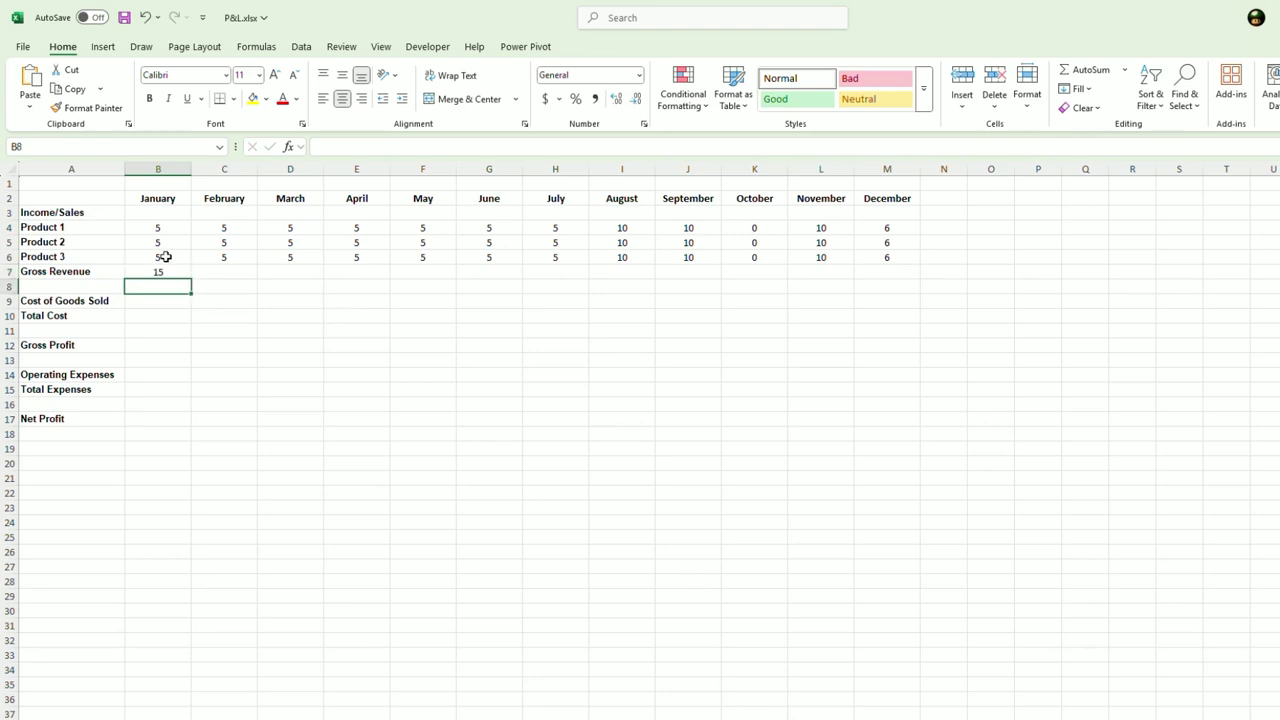
left_click(171, 268)
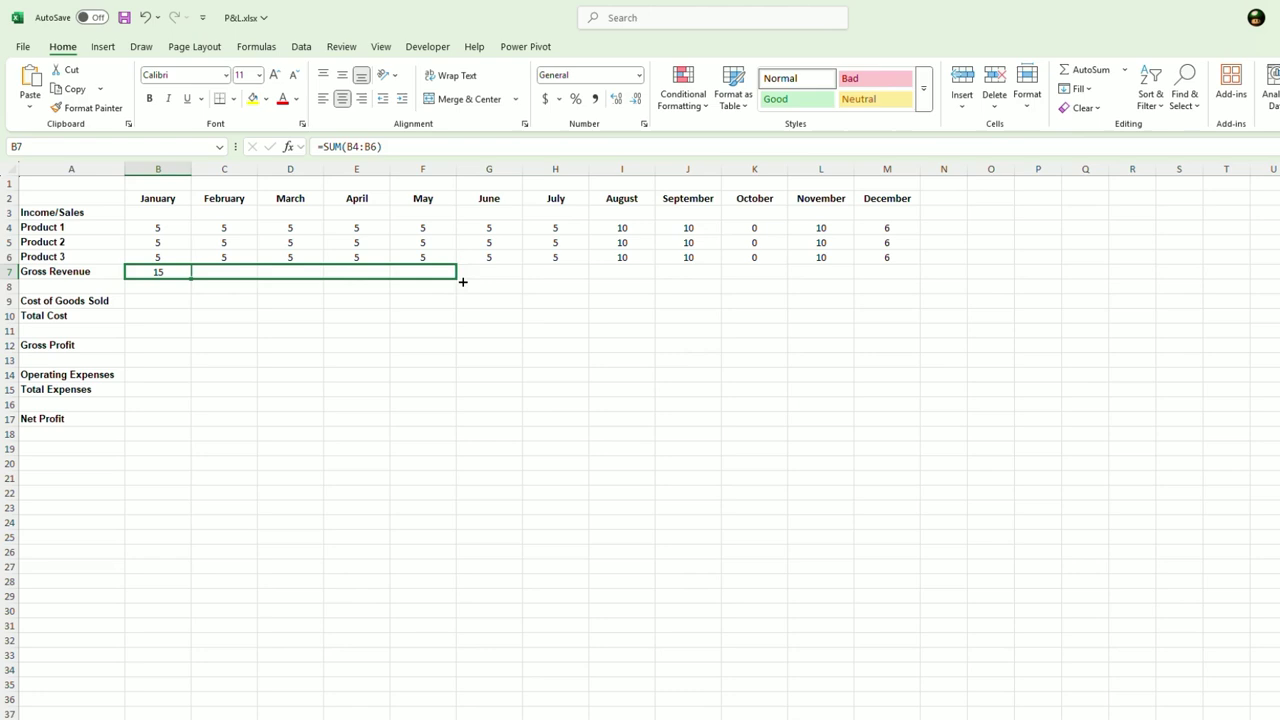
left_click_drag(192, 281, 887, 276)
- Set every product's monthly value to 500 by copying B4 over B4:M6
left_click(186, 231)
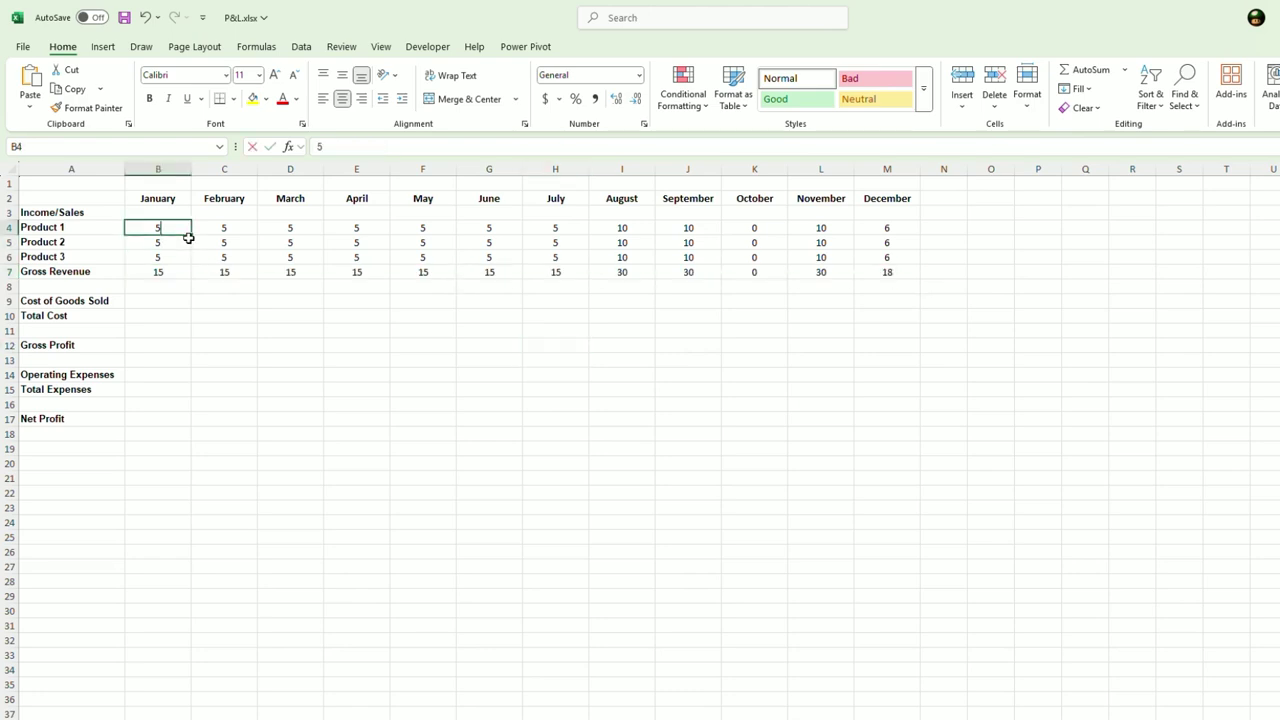
type("500")
key("Return")
left_click(168, 228)
key("ctrl+c")
left_click_drag(177, 227, 883, 256)
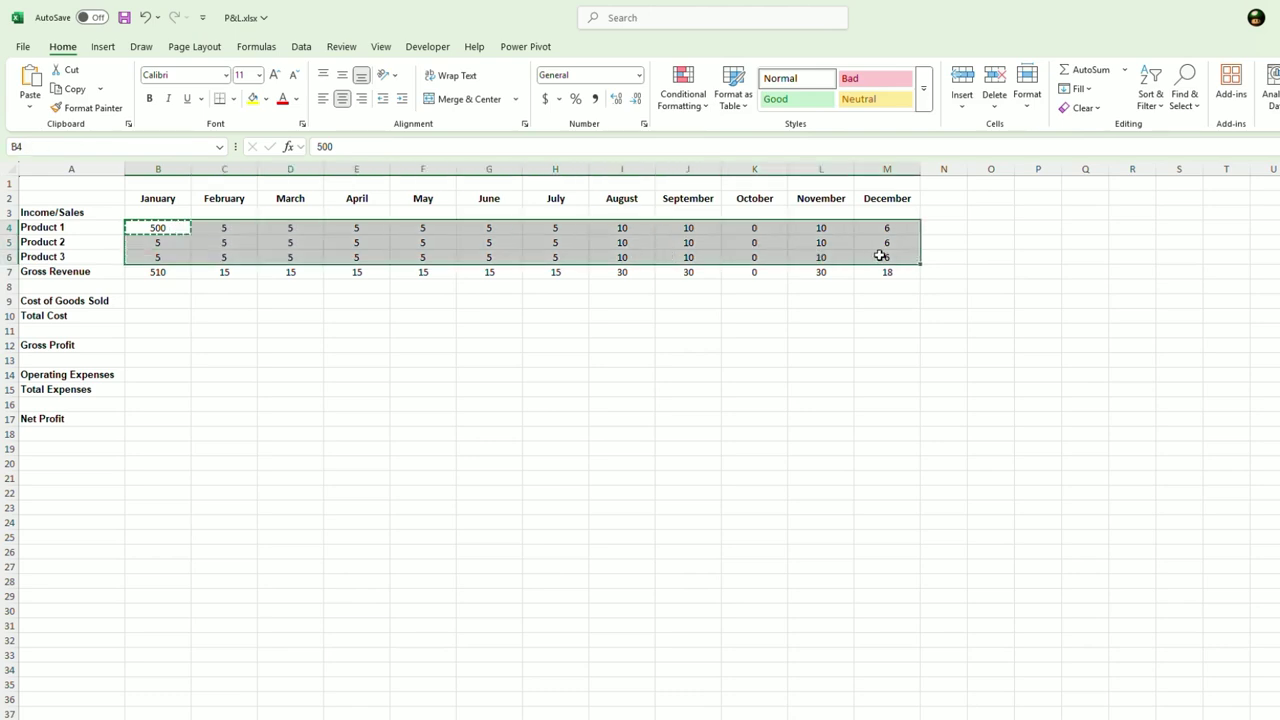
key("ctrl+v")
left_click(530, 373)
left_click(430, 336)
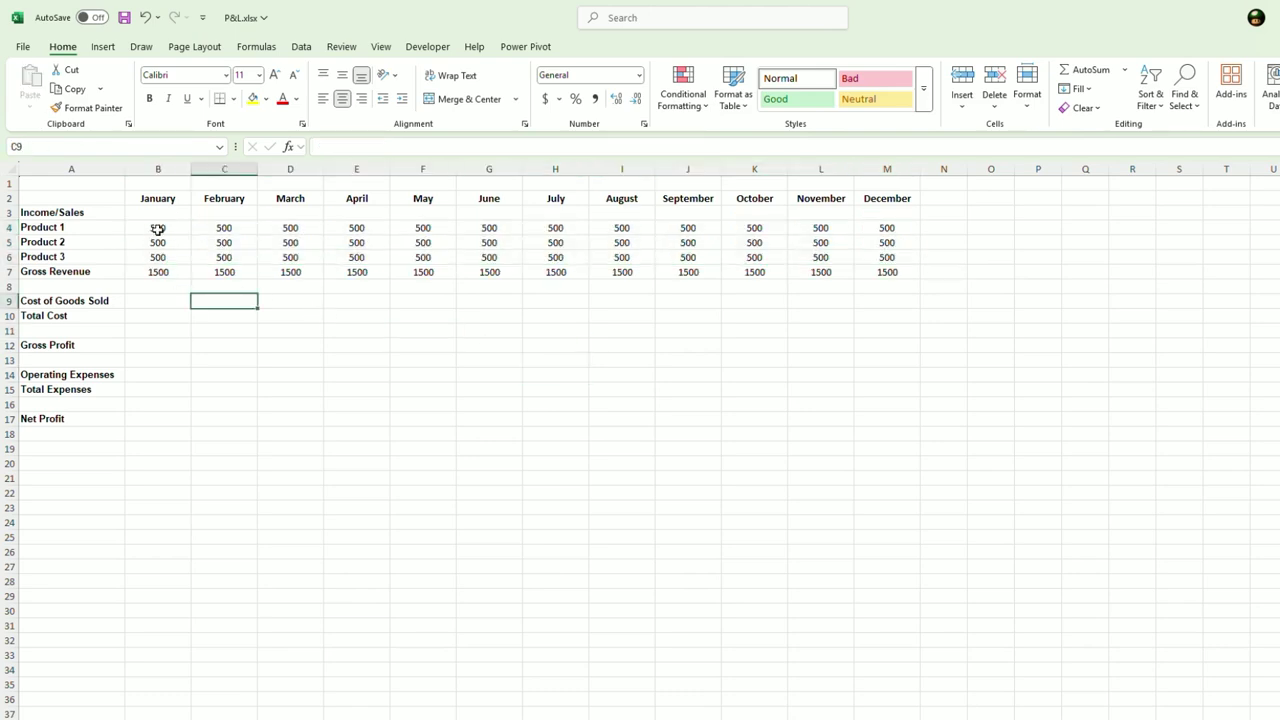
- Format the statement's figures as Currency through Format Cells
mouse_move(157, 229)
left_mouse_down()
mouse_move(846, 273)
mouse_move(880, 478)
left_mouse_up()
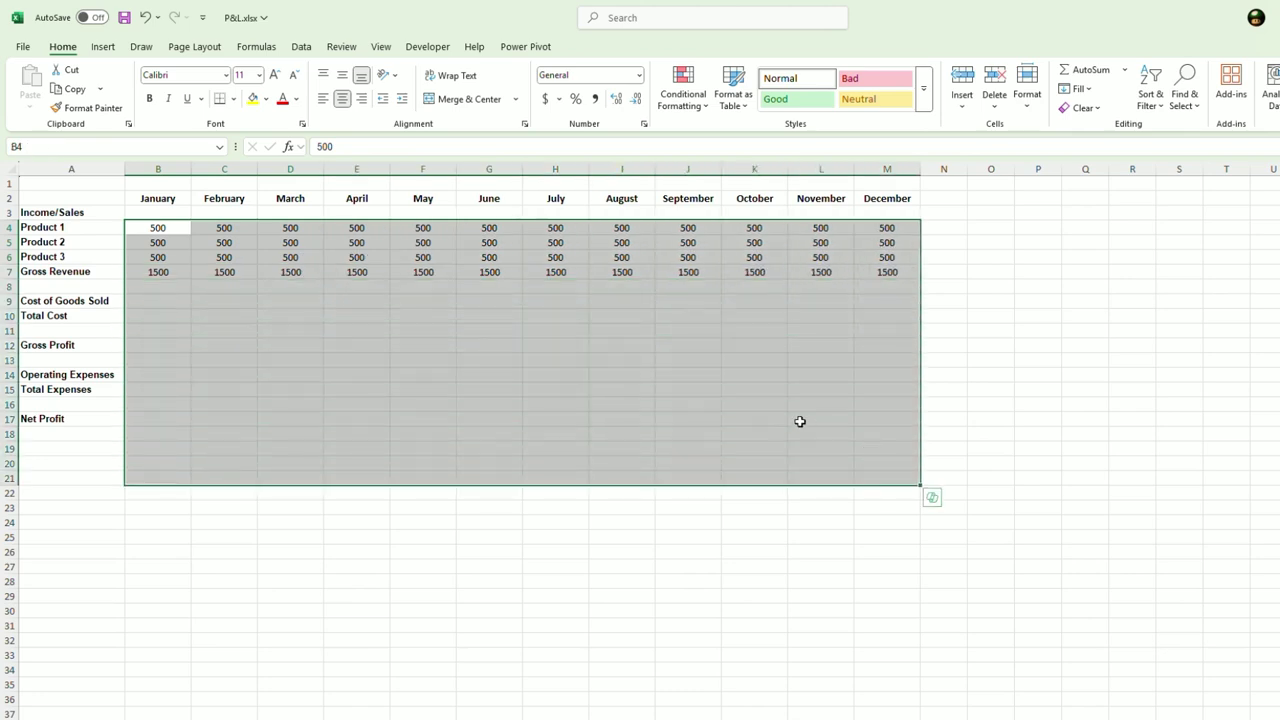
right_click(800, 423)
left_click(885, 640)
left_click(737, 487)
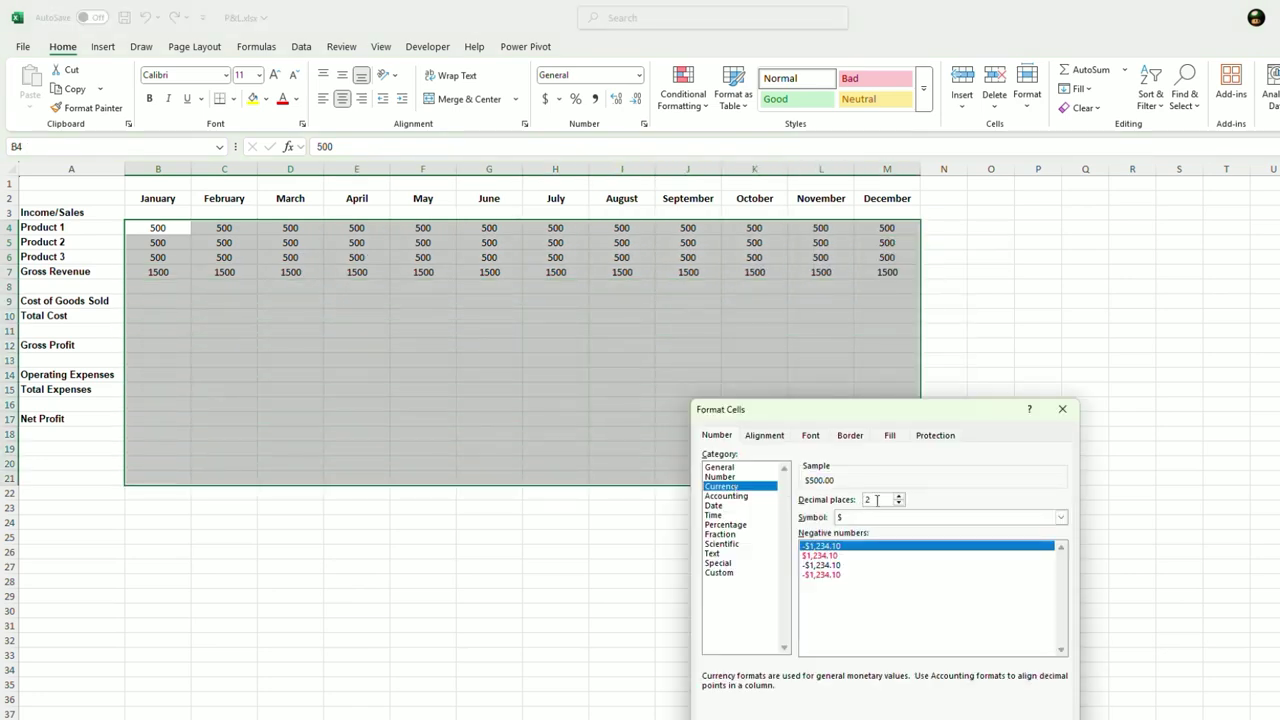
key("Return")
left_click(700, 524)
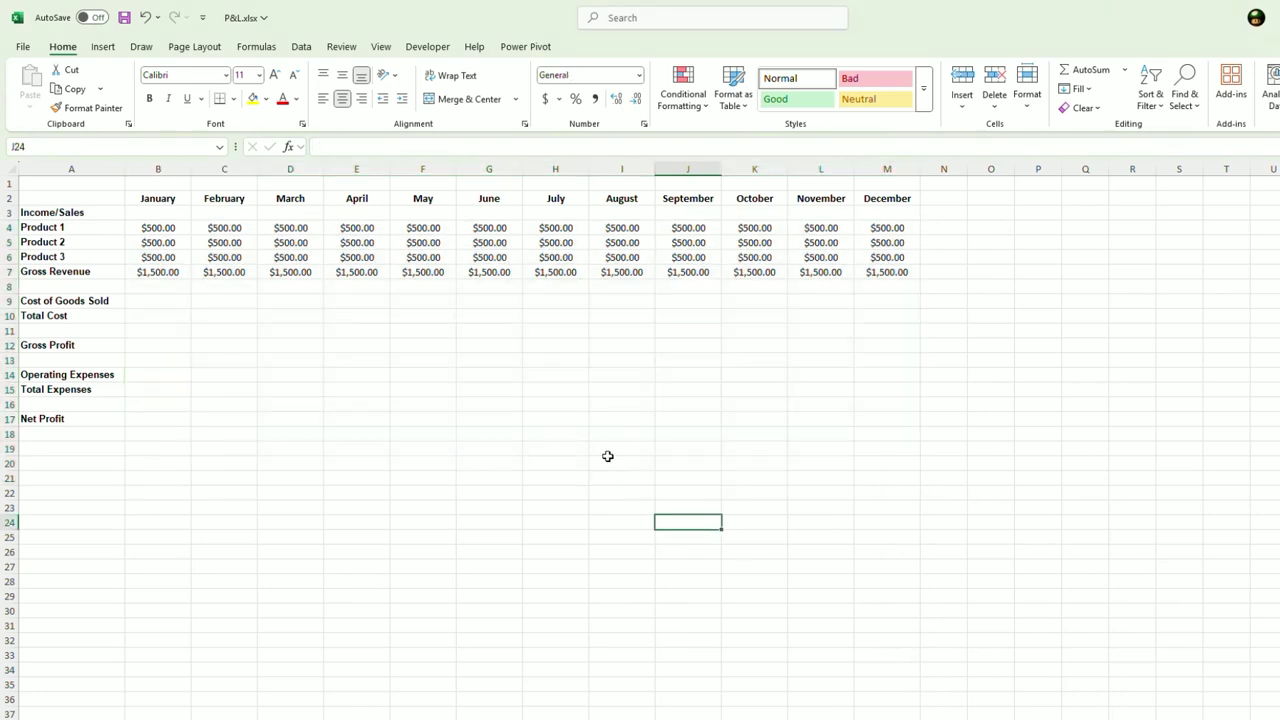
- Make the Gross Revenue row bold
left_click(607, 453)
left_click_drag(123, 278, 900, 274)
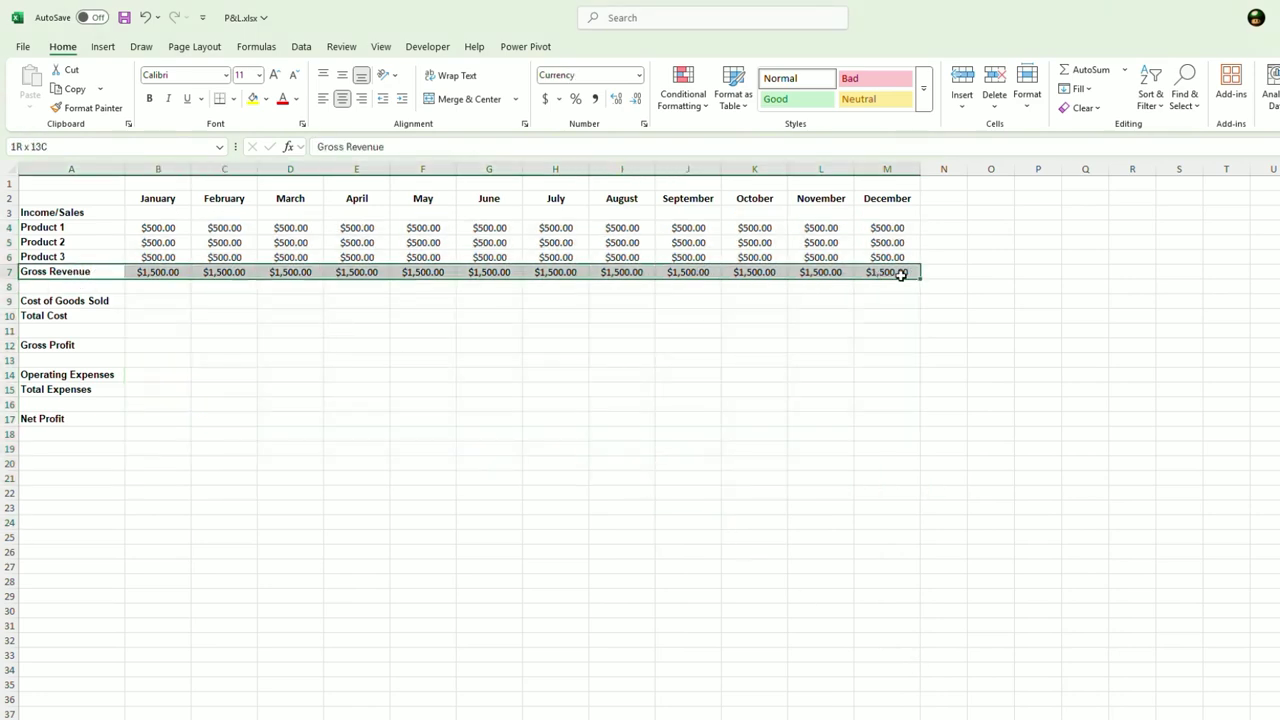
key("ctrl+b")
left_click(356, 477)
left_click(190, 330)
left_click(187, 306)
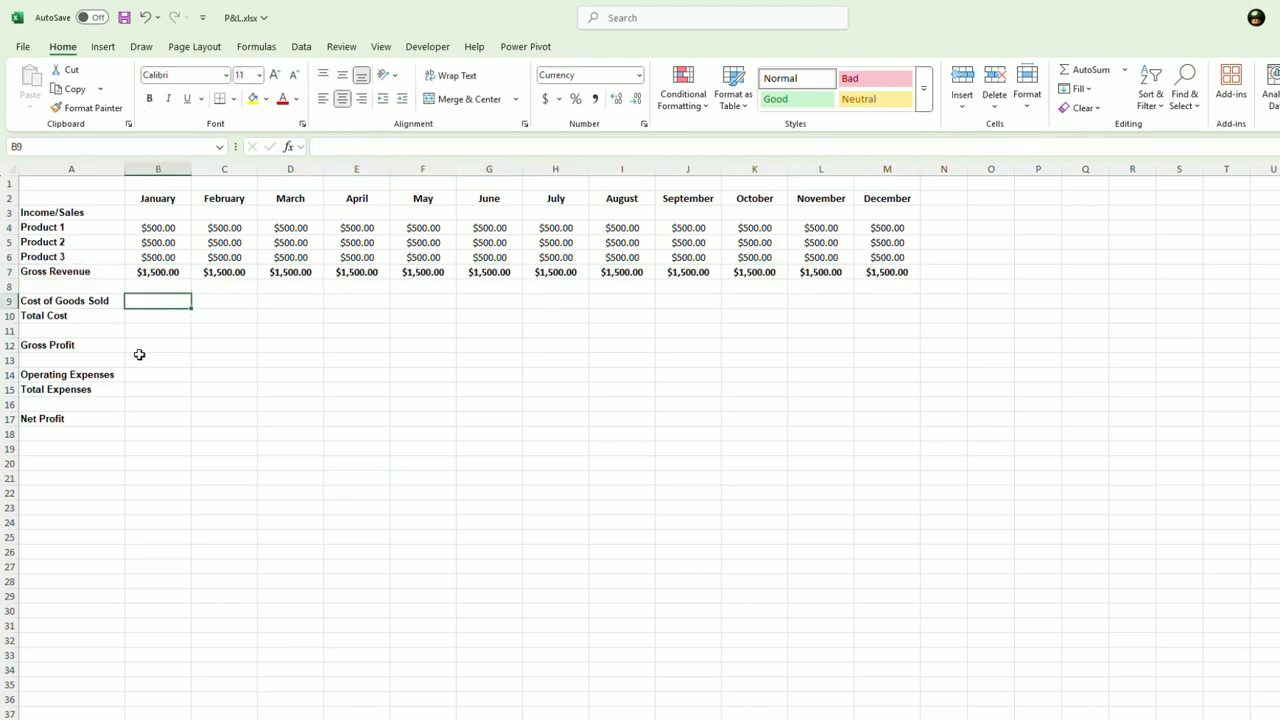
- Insert two blank rows above Total Cost for Packaging and Shipping
left_click(10, 315)
right_click(12, 316)
left_click(50, 460)
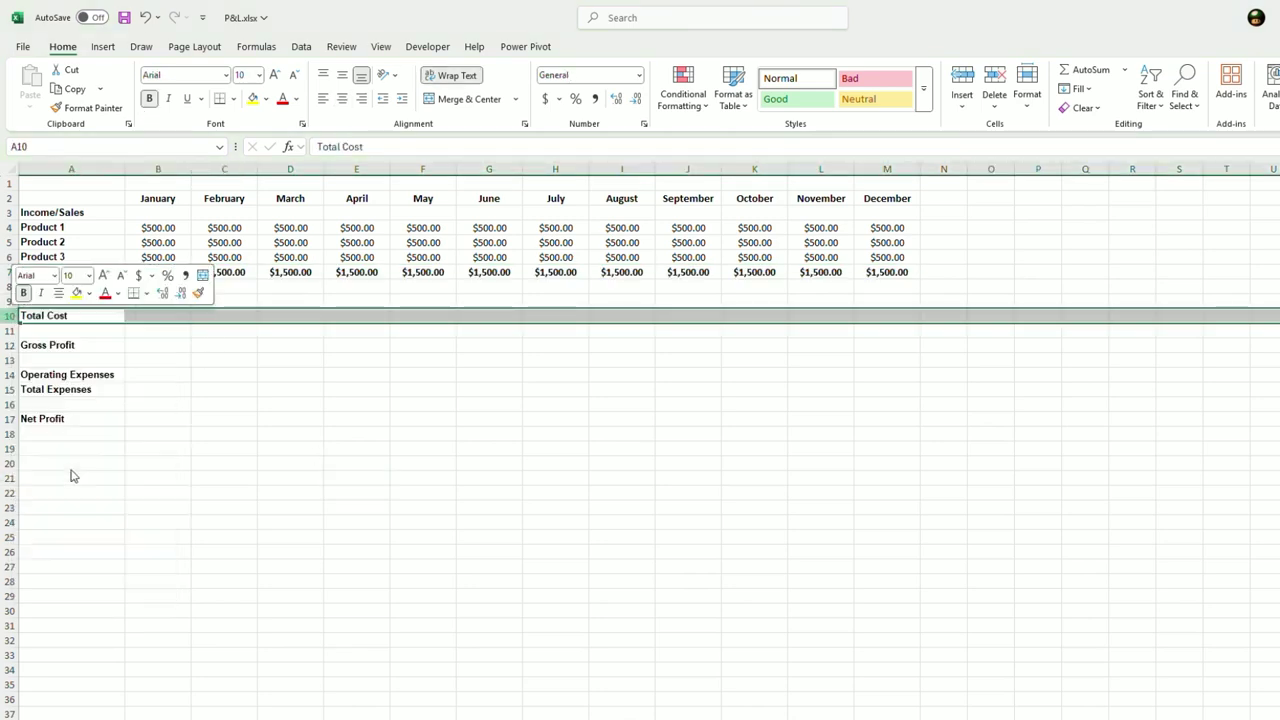
left_click(198, 428)
right_click(12, 332)
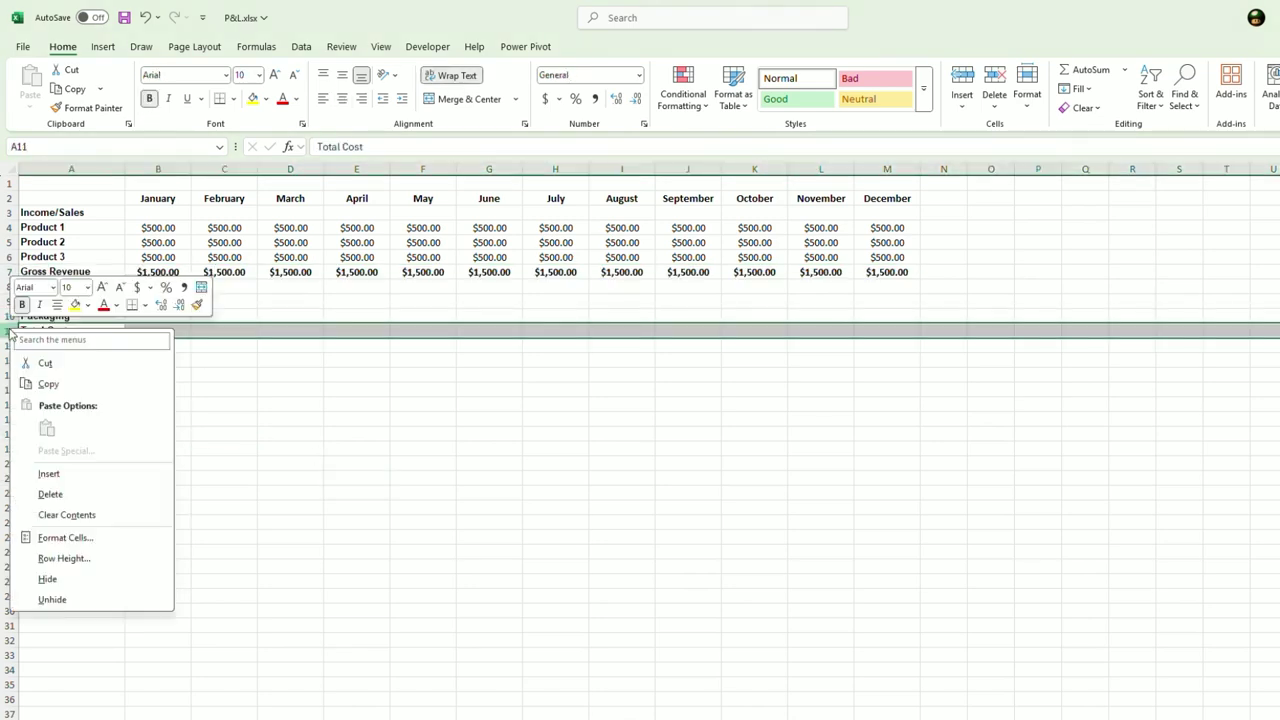
left_click(112, 492)
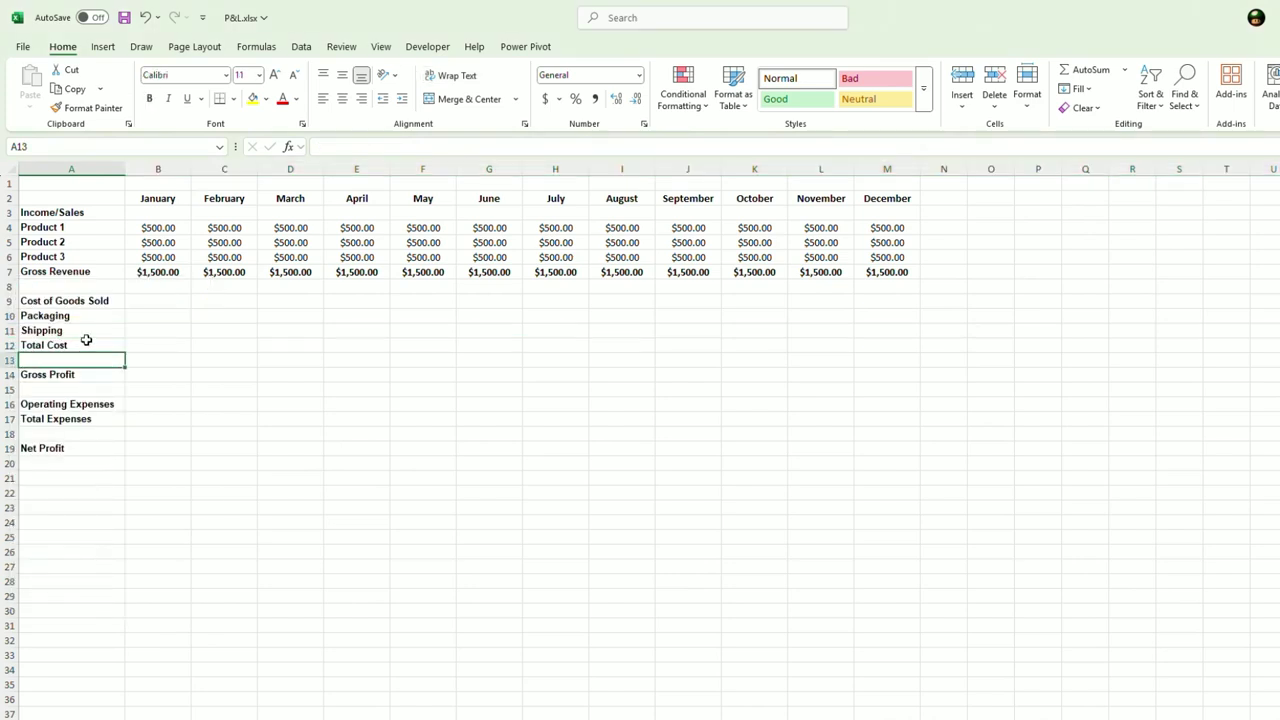
left_click(89, 314)
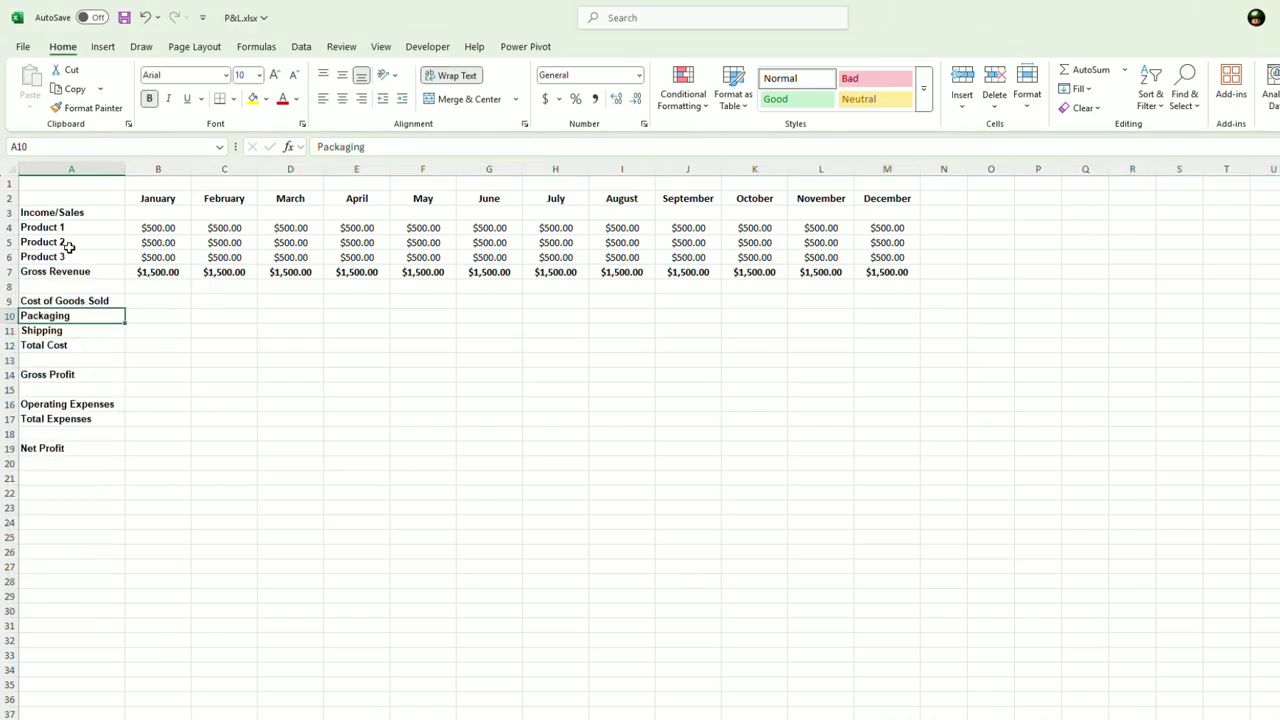
left_click(150, 376)
- Enter Packaging 100 and Shipping 50 for January and copy them across all months
left_click(156, 318)
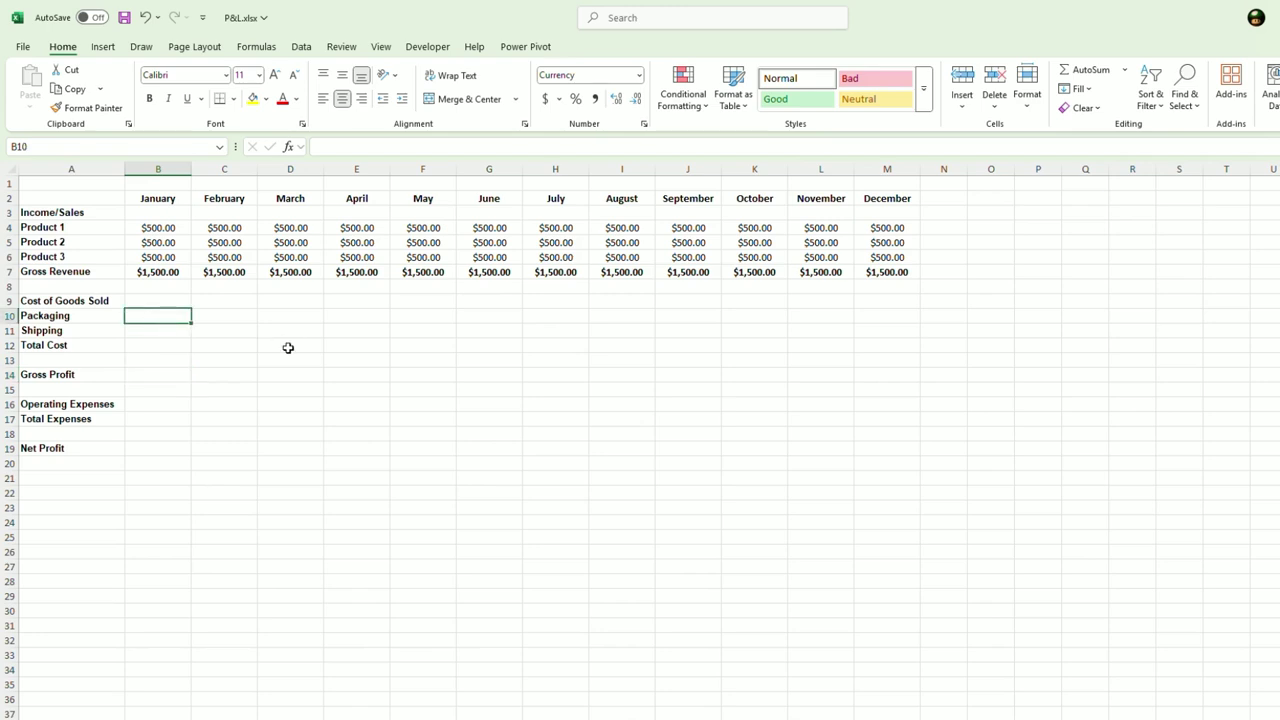
type("100")
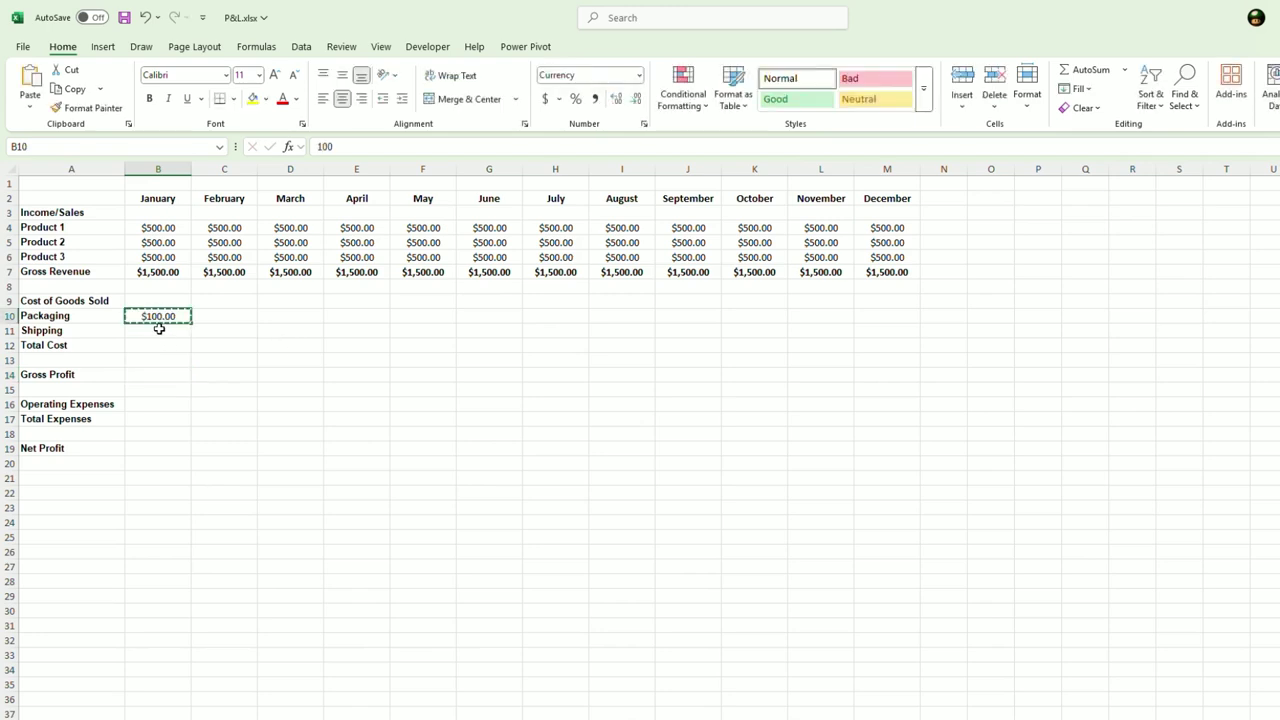
left_click(157, 329)
type("50")
key("ctrl+c")
mouse_move(157, 316)
left_mouse_down()
mouse_move(157, 330)
mouse_move(888, 340)
left_mouse_up()
key("ctrl+v")
left_click(382, 391)
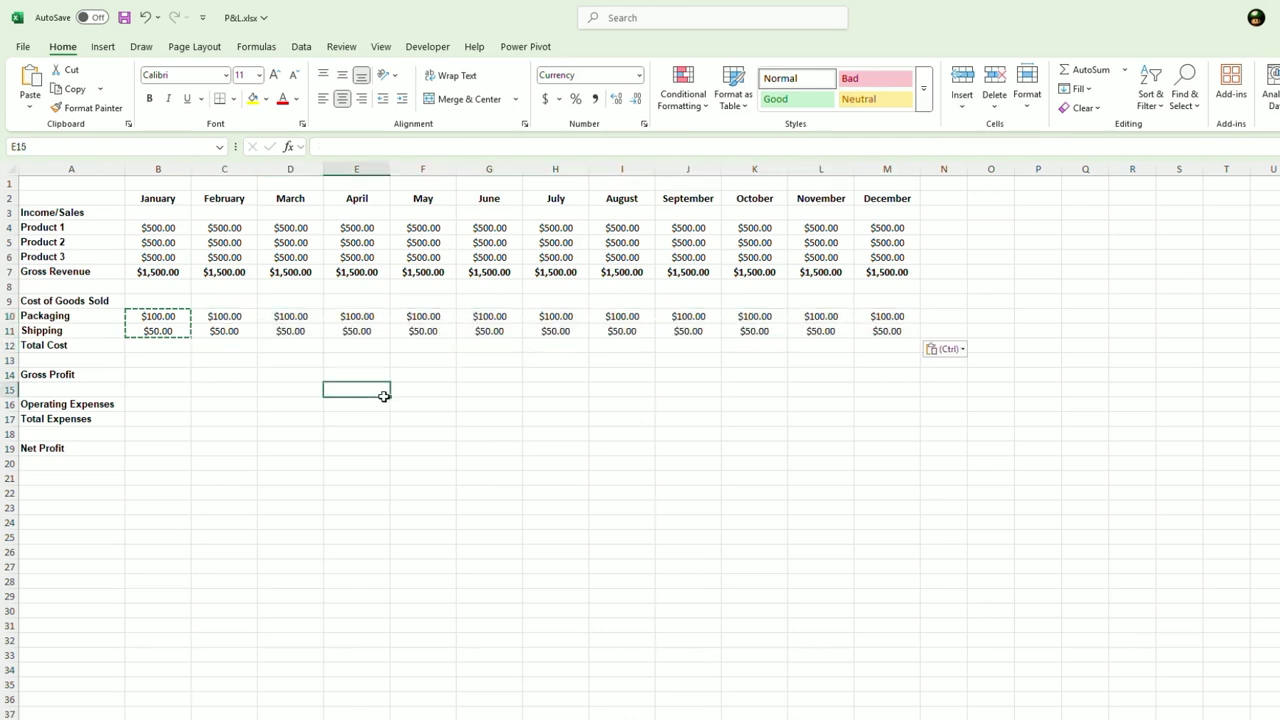
key("Escape")
left_click(240, 396)
left_click(196, 327)
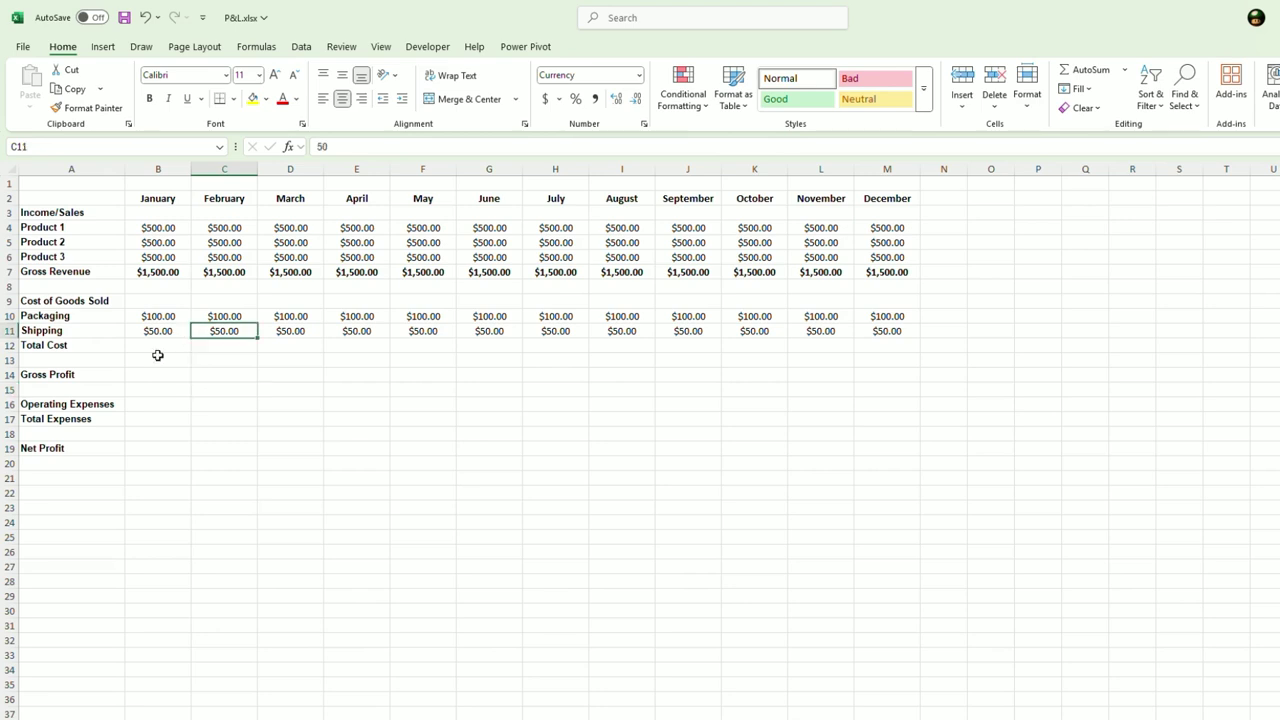
- Total Cost as =SUM(B10:B11), filled across all months and made bold
left_click(158, 349)
type("=su")
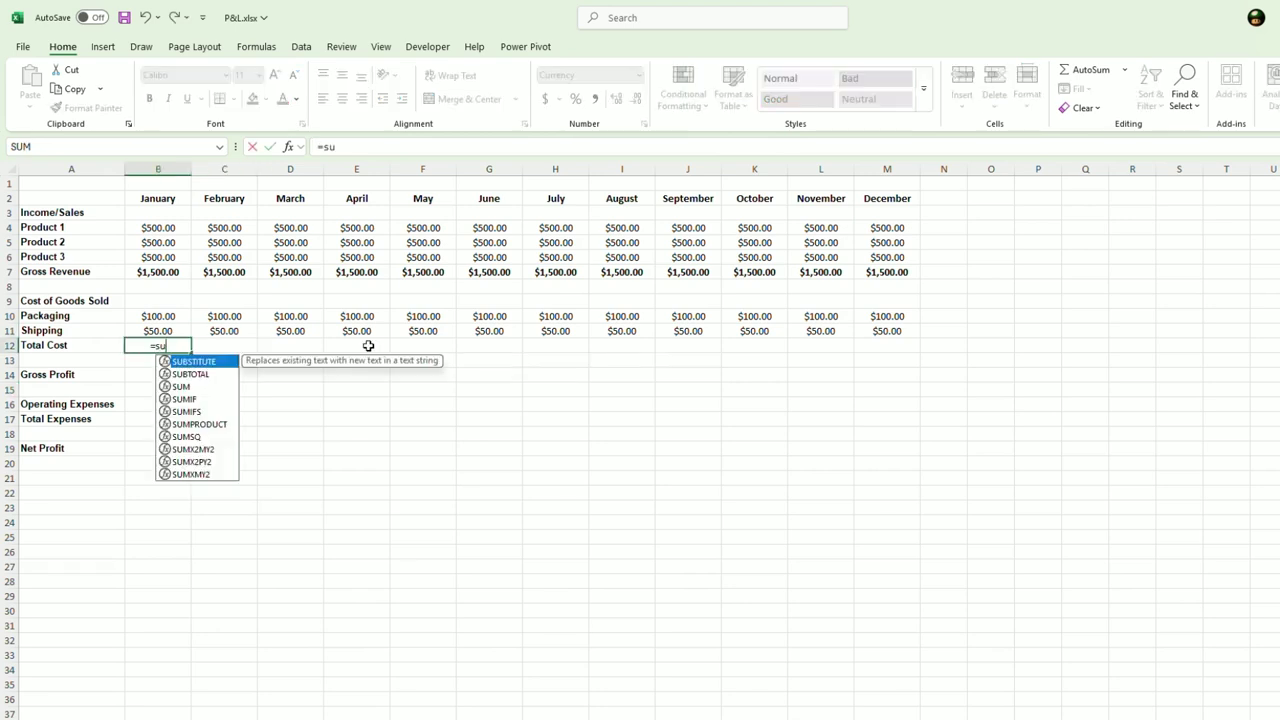
type("m(b10:b11")
key("ctrl+Return")
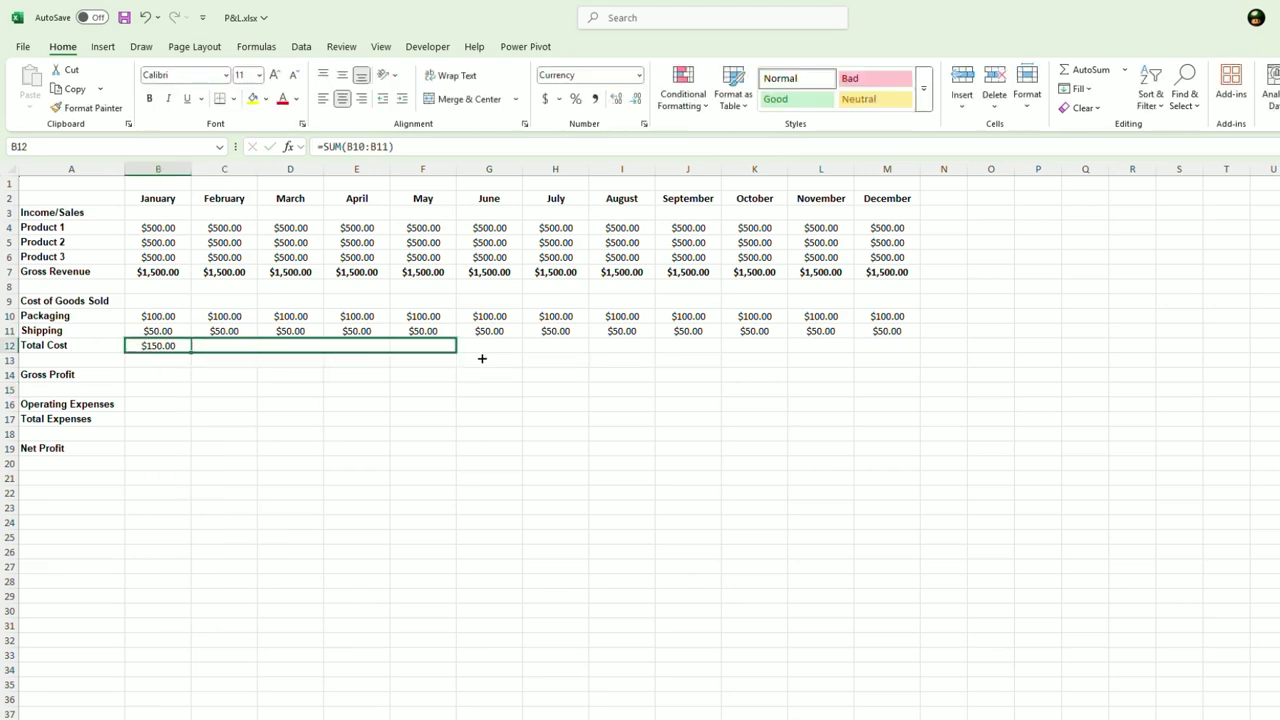
left_click_drag(191, 355, 883, 357)
left_click(9, 272)
left_click(87, 107)
- Check the Gross Revenue and Total Cost formulas for January
left_click(9, 345)
left_click(210, 394)
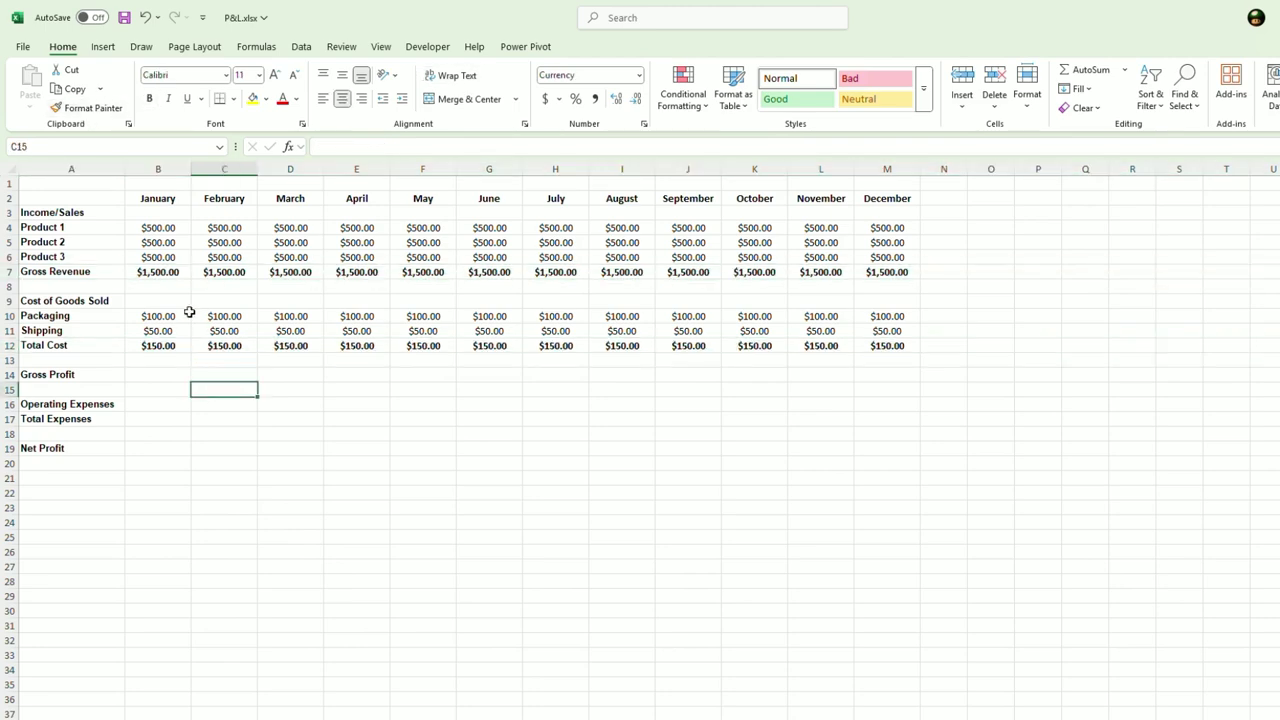
left_click(164, 269)
left_click(152, 346)
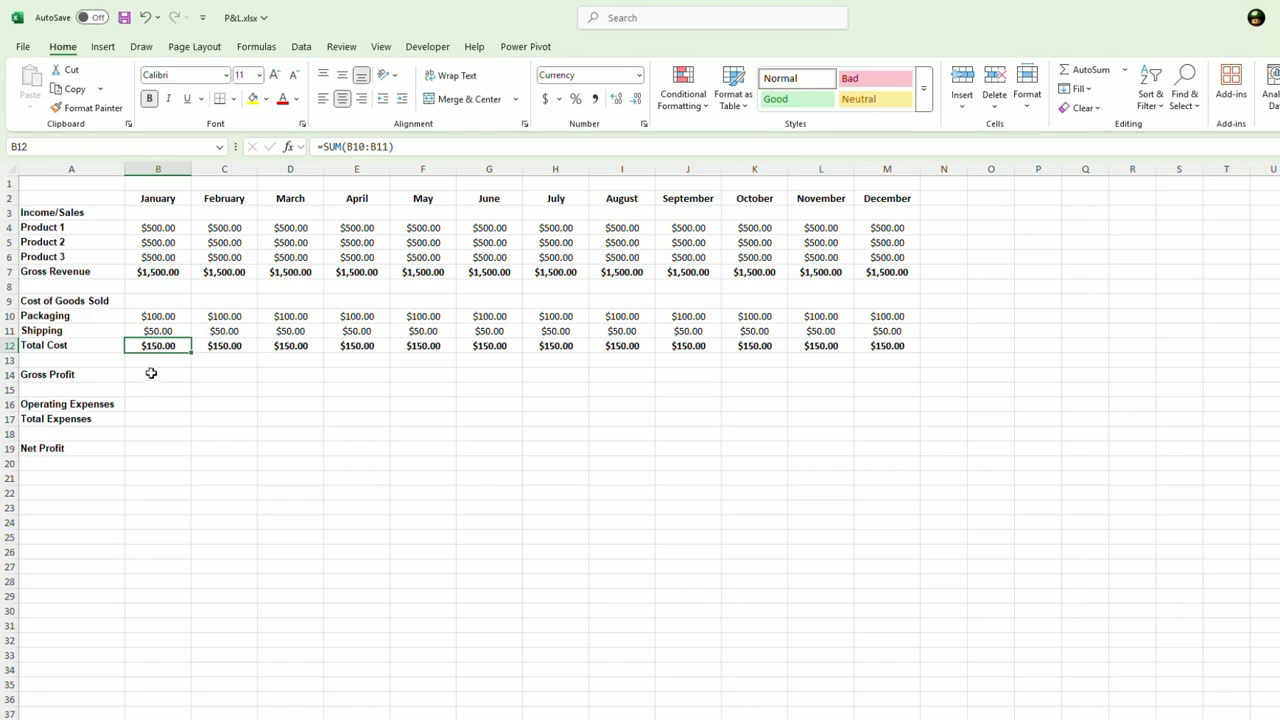
- Enter =B7-B12 for January's Gross Profit and fill it across to December
left_click(156, 375)
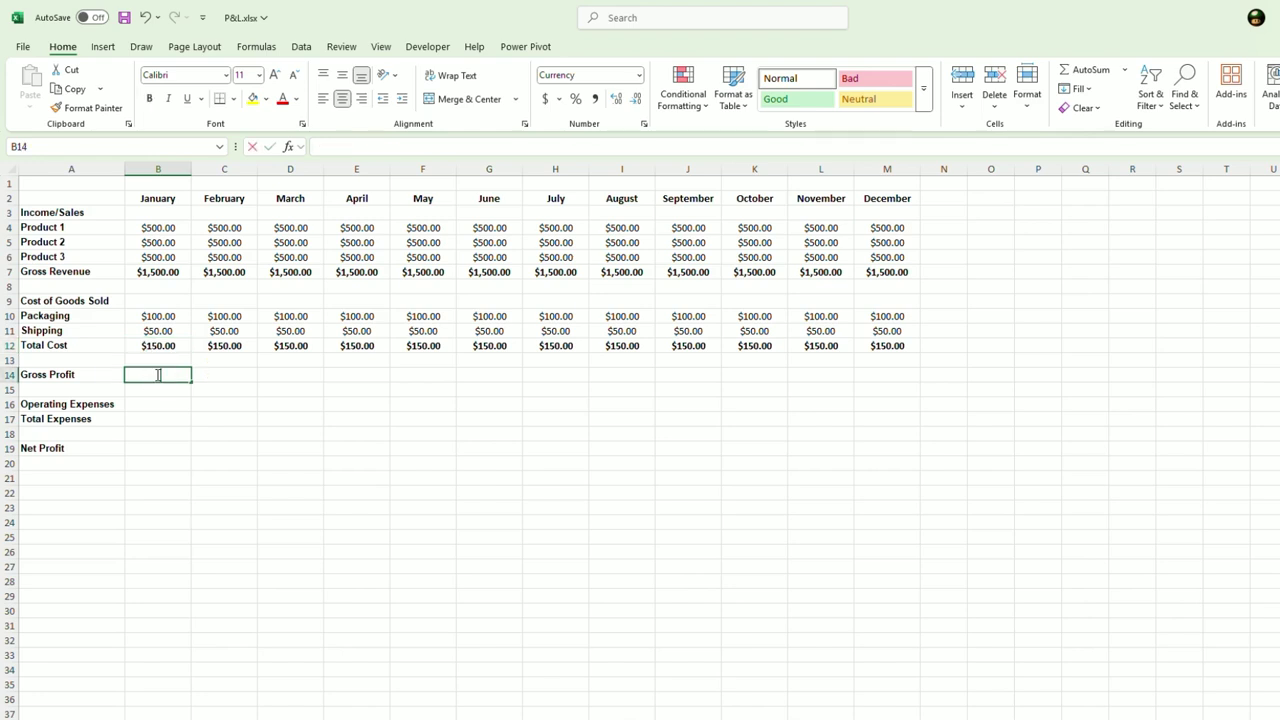
type("=")
left_click(158, 274)
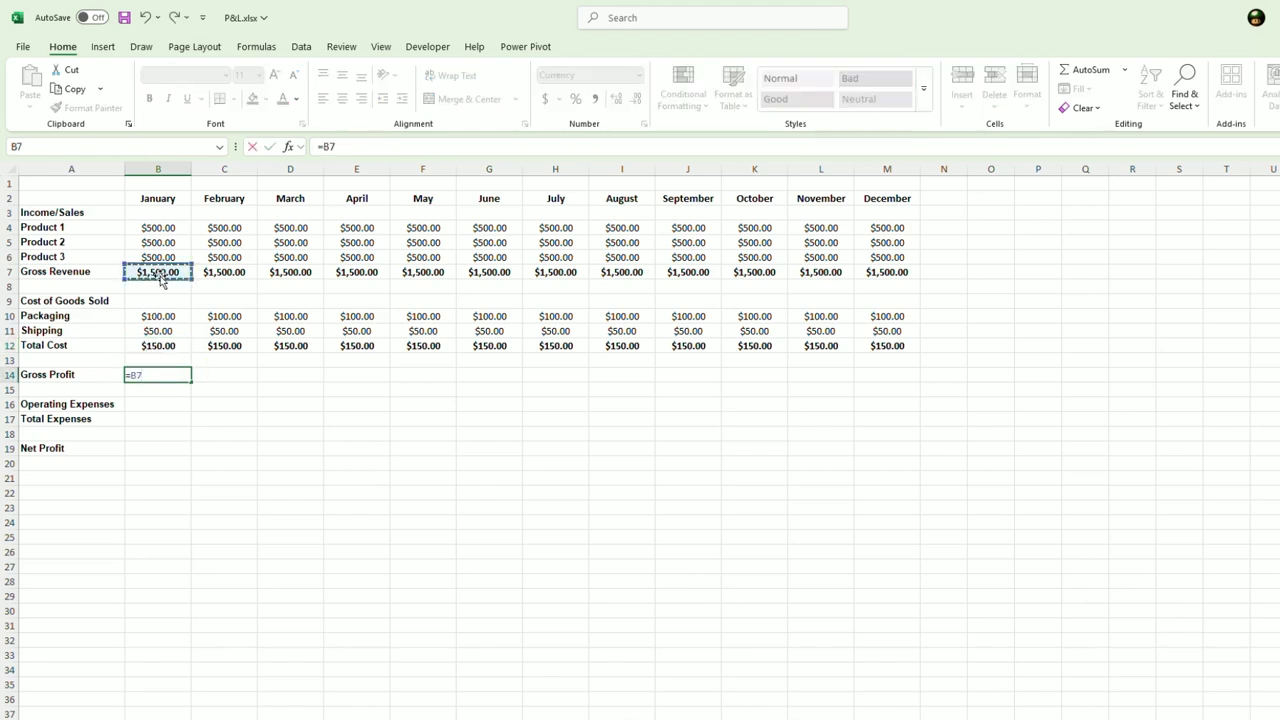
type("-")
left_click(175, 349)
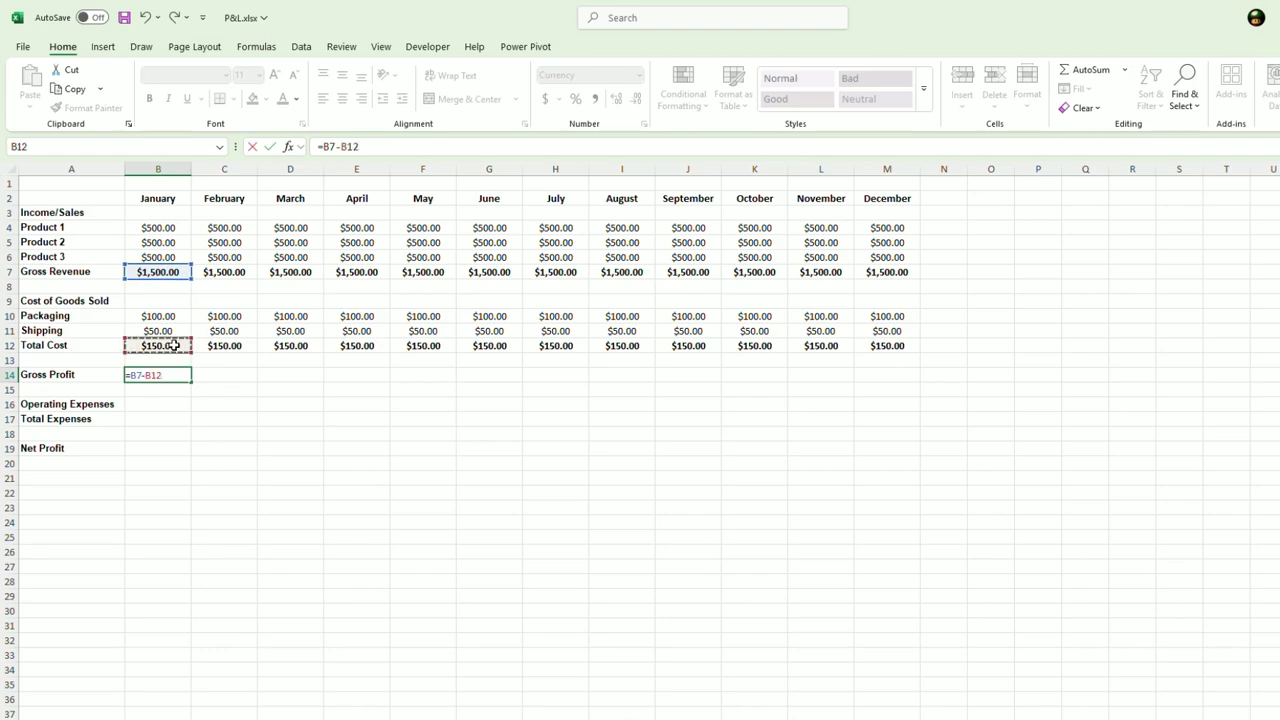
key("Return")
left_click_drag(180, 378, 895, 386)
left_click(166, 406)
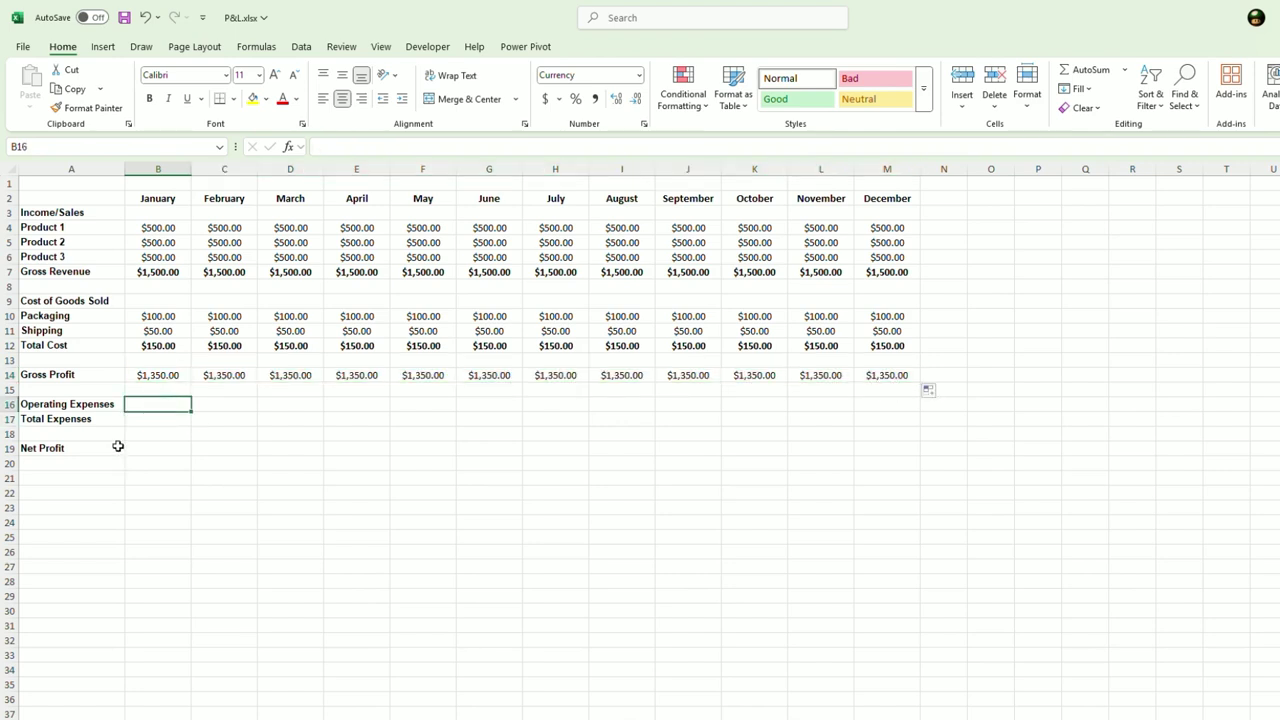
- Insert two rows under Operating Expenses labelled Employee Salary and Office Equipment
left_click(10, 419)
right_click(10, 419)
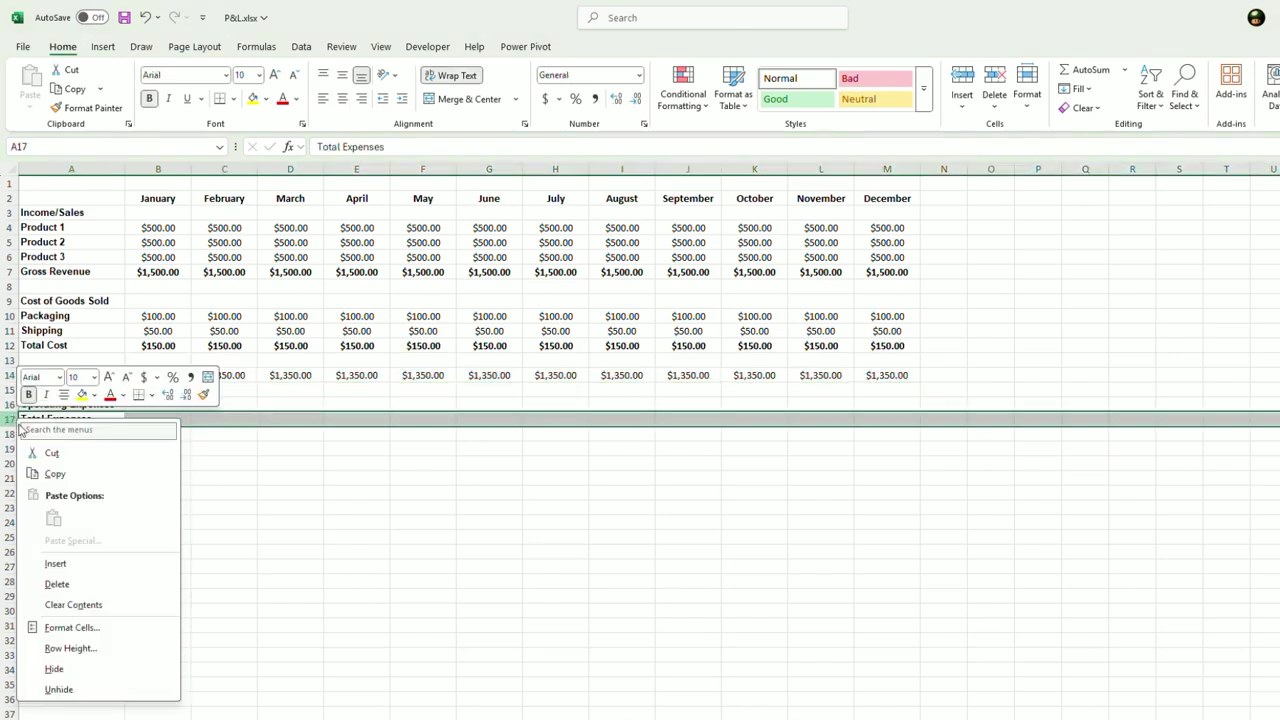
left_click(86, 560)
key("F4")
key("F4")
left_click(205, 540)
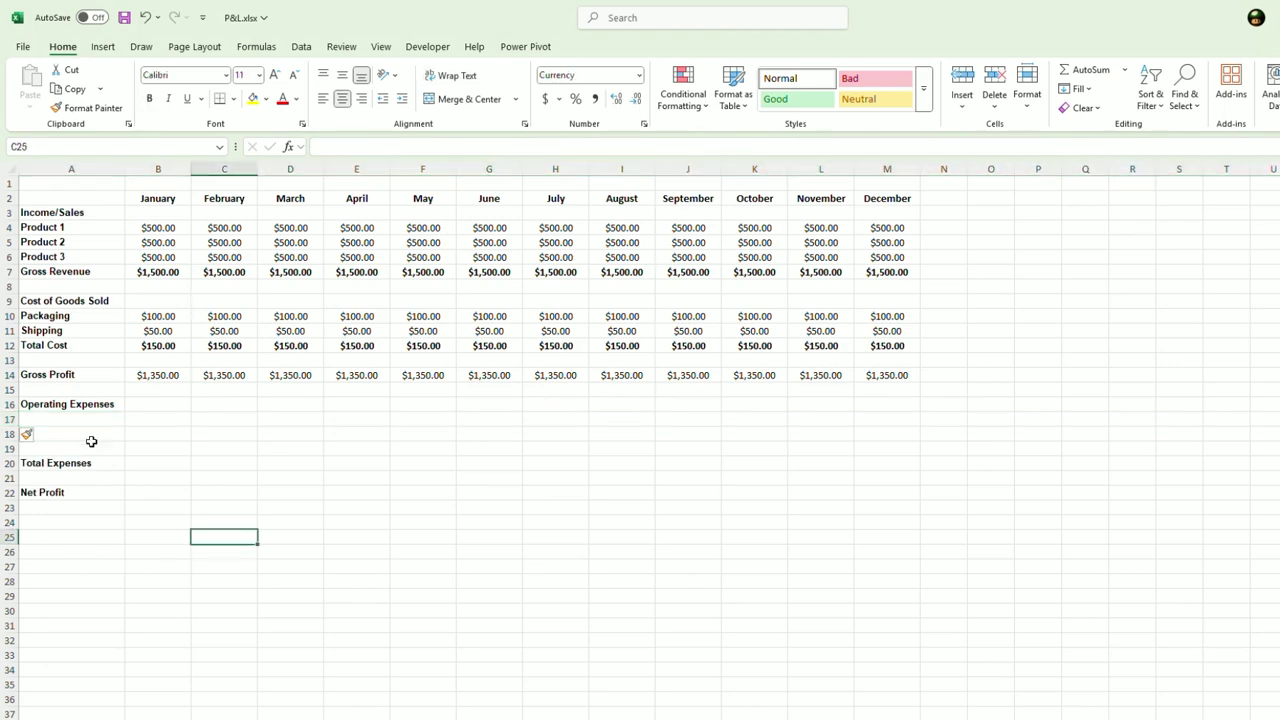
left_click(70, 419)
type("Employee Salary")
key("Return")
type("Off")
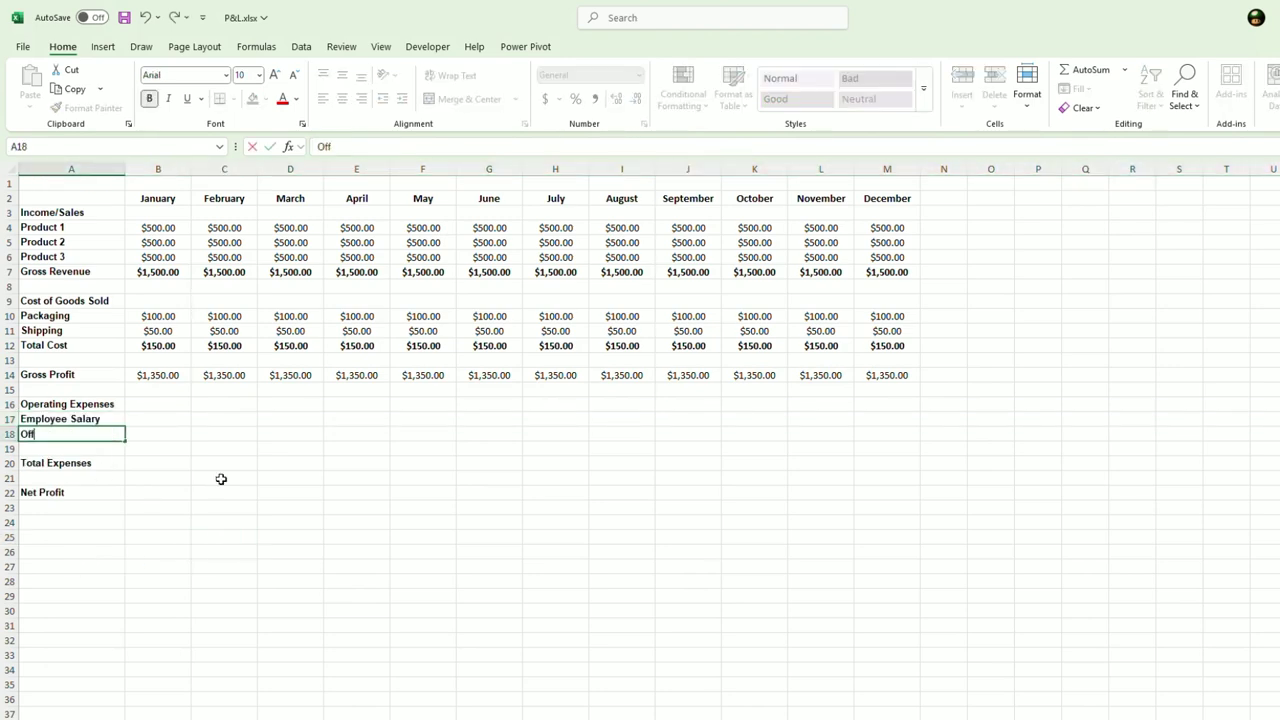
type("ice Equipment")
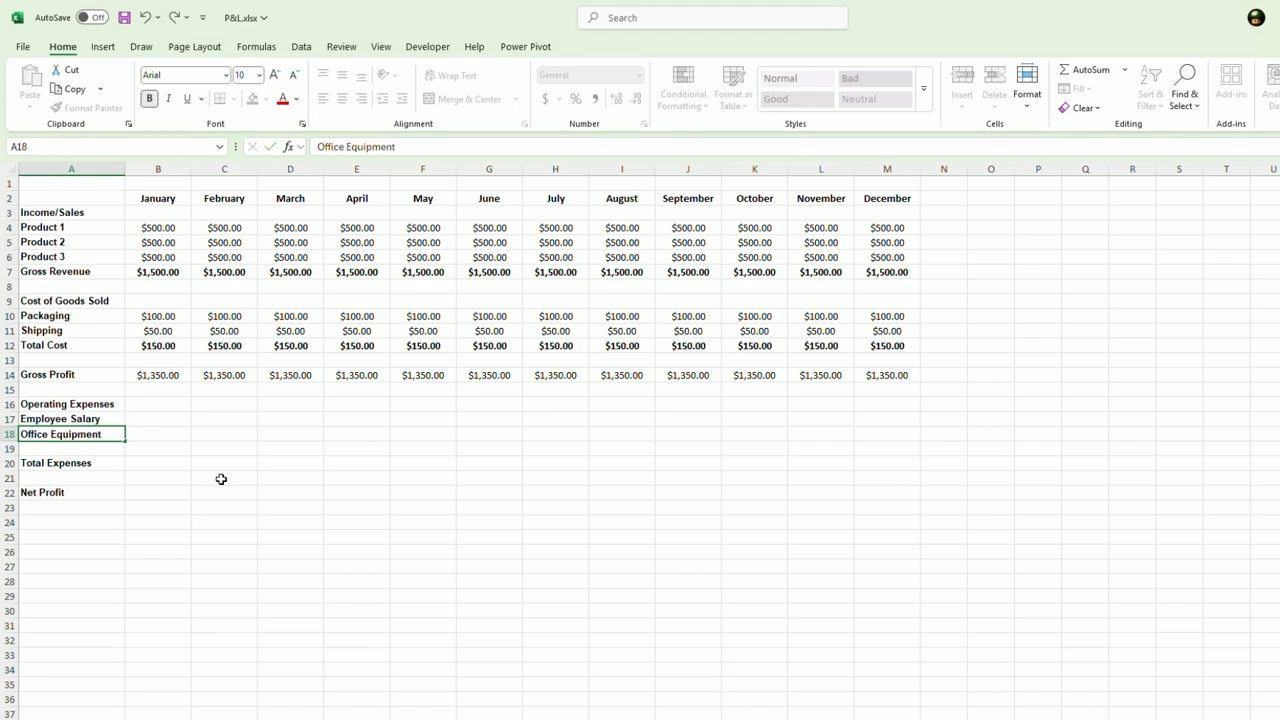
left_click(221, 479)
- Insert another blank row at row 19 below the new expense rows
left_click(10, 448)
right_click(10, 448)
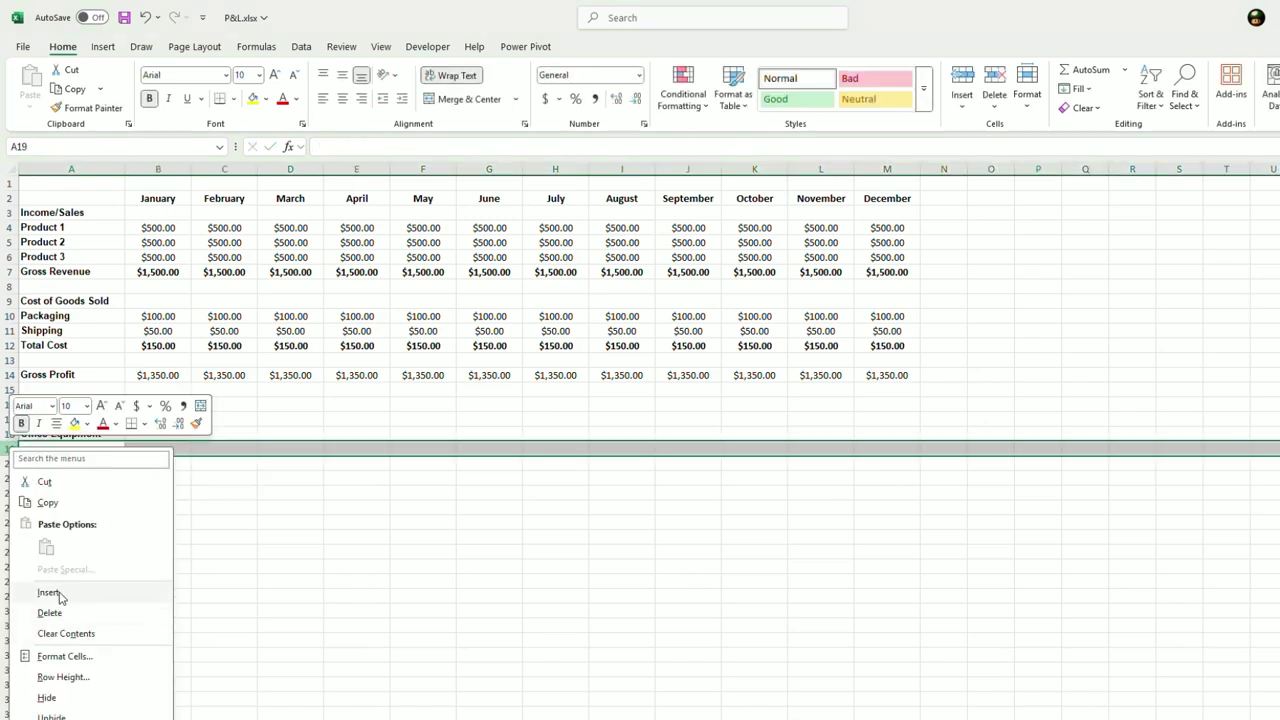
left_click(59, 597)
left_click(178, 524)
- Enter 60 salary and 40 equipment for January and paste them through December
left_click(135, 420)
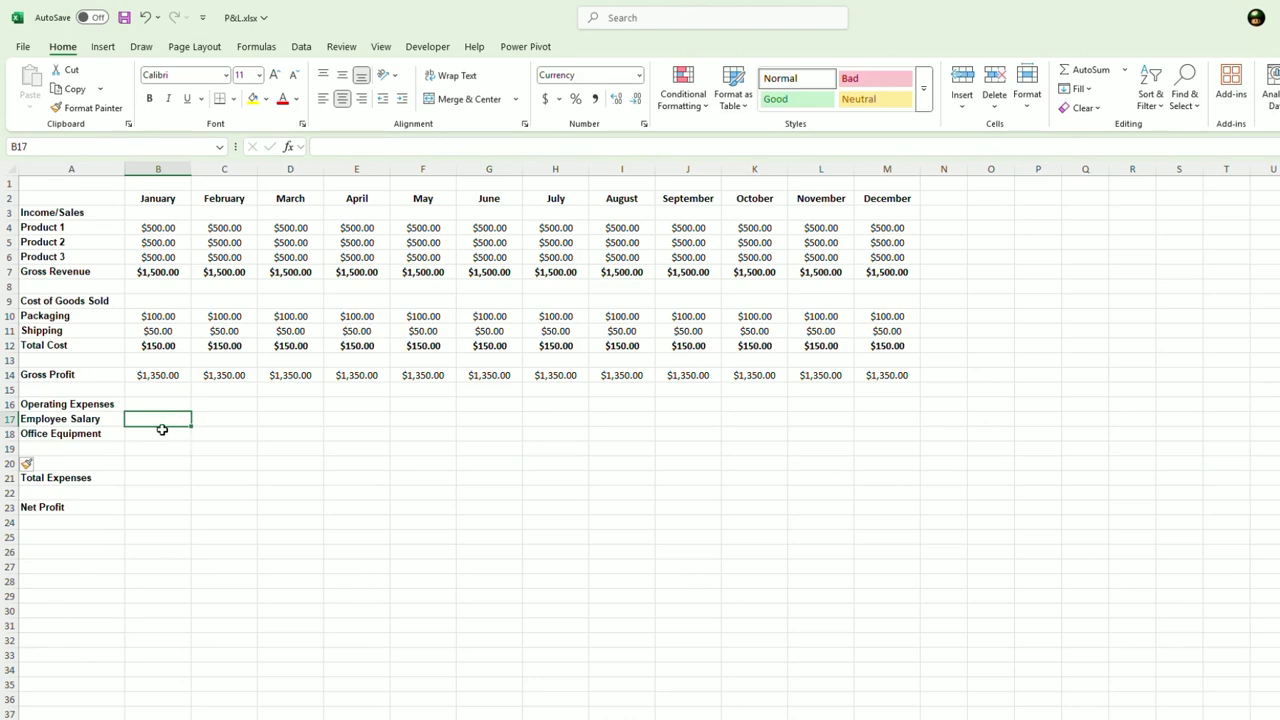
type("60")
key("Return")
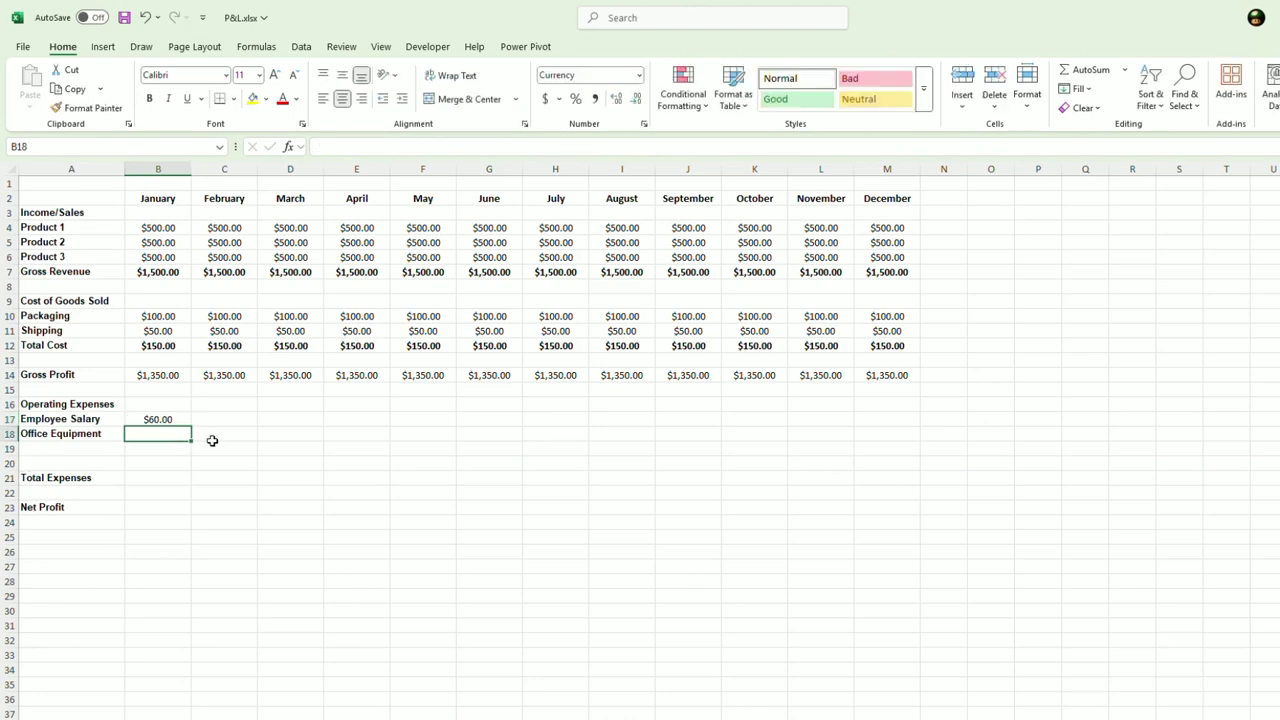
type("40")
key("Return")
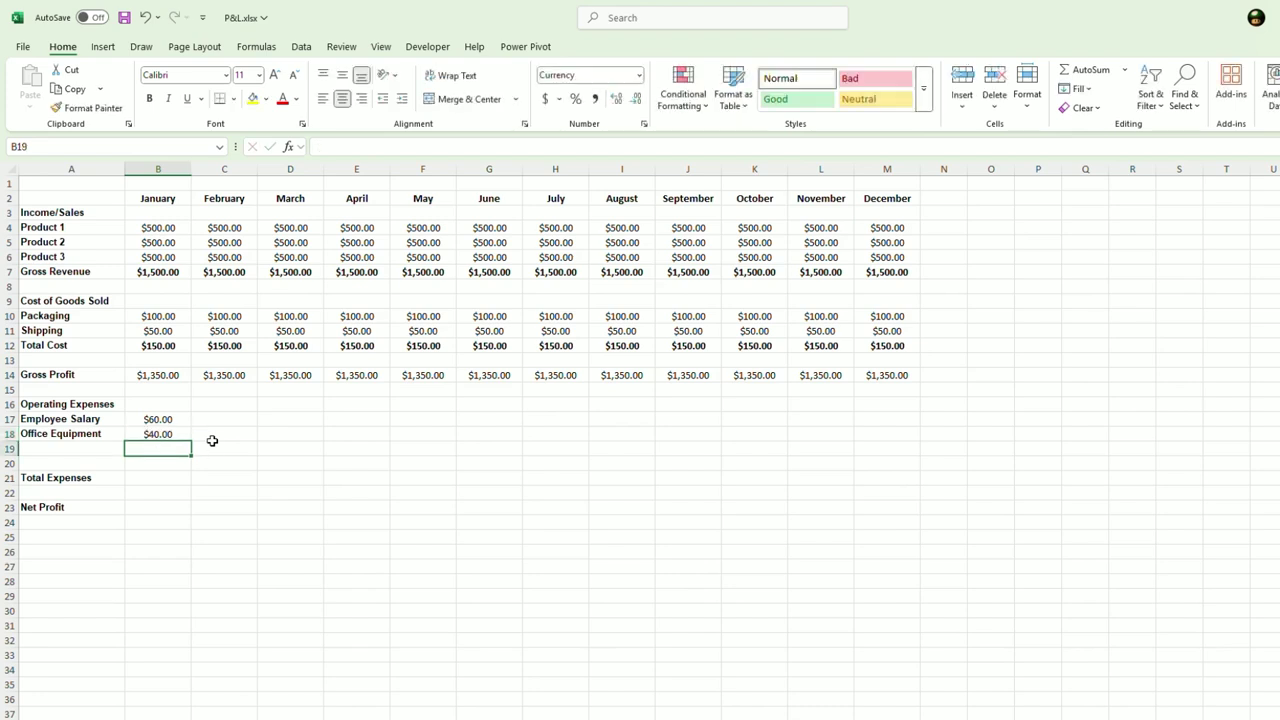
left_click(230, 463)
left_click_drag(146, 418, 148, 434)
key("ctrl+c")
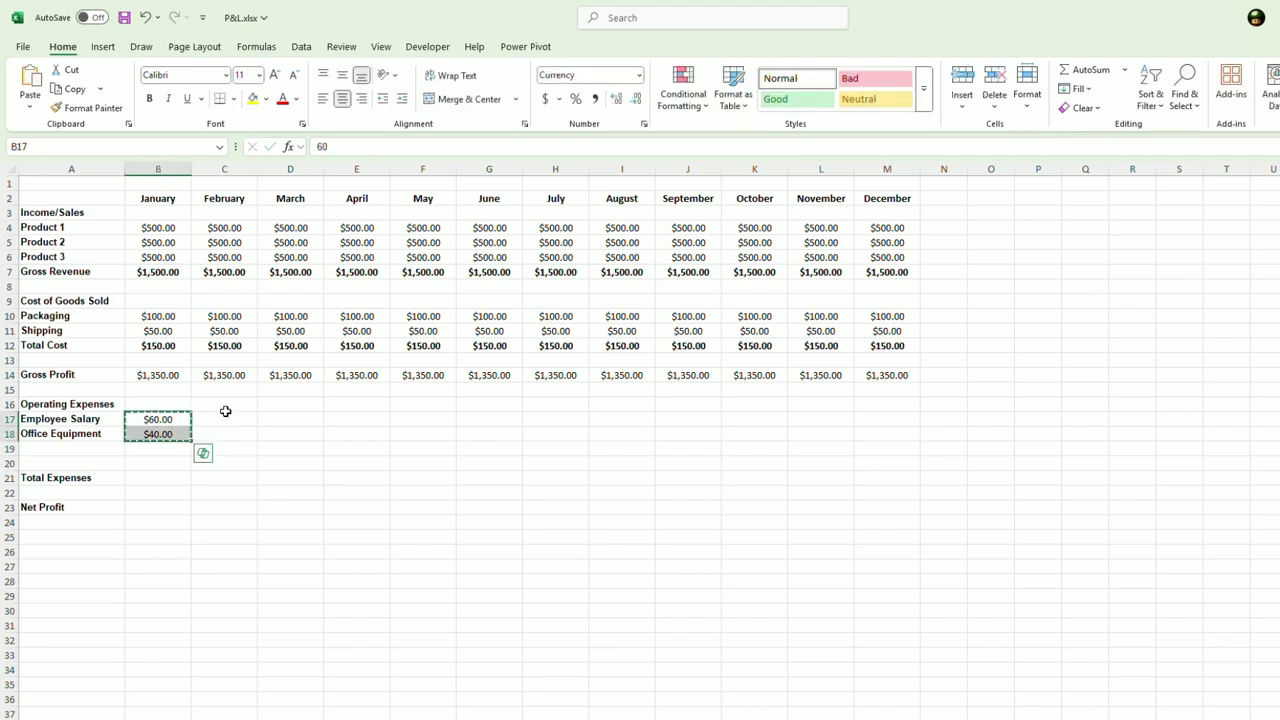
left_click_drag(225, 419, 870, 433)
key("ctrl+v")
left_click(688, 492)
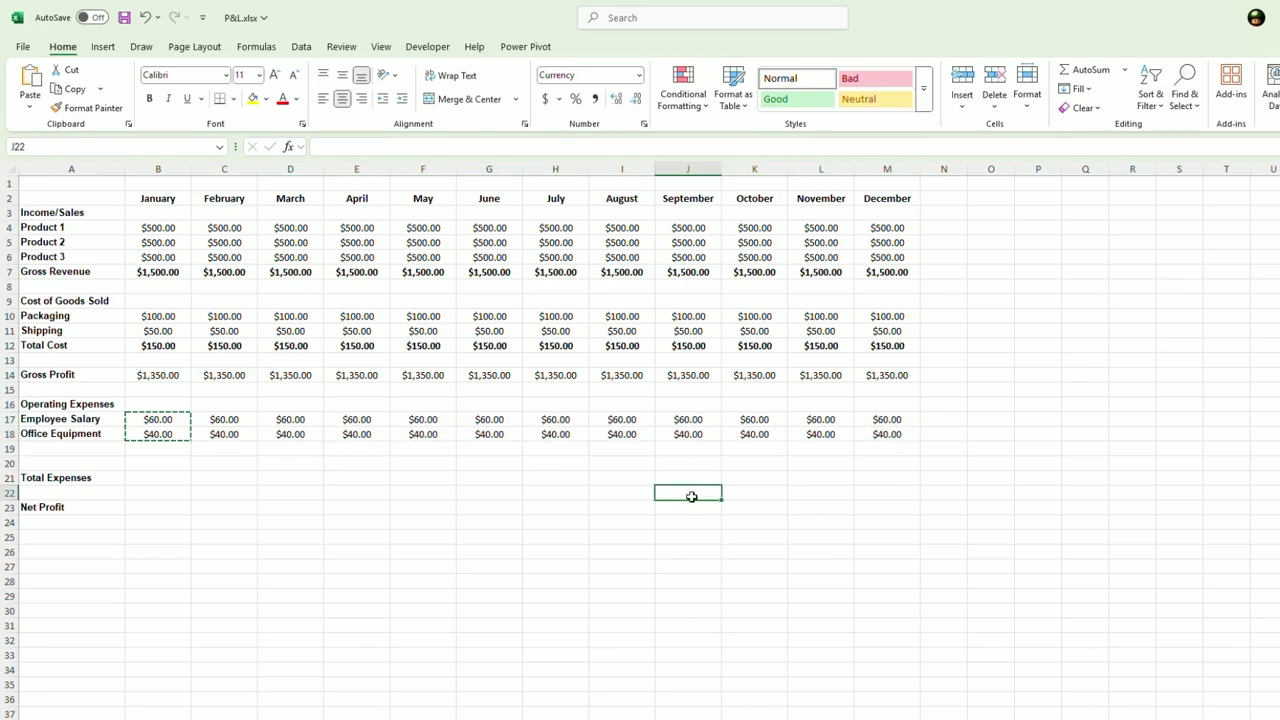
- Add a Total header in N2 and sum Product 1 from January to December
left_click(951, 197)
type("Tota")
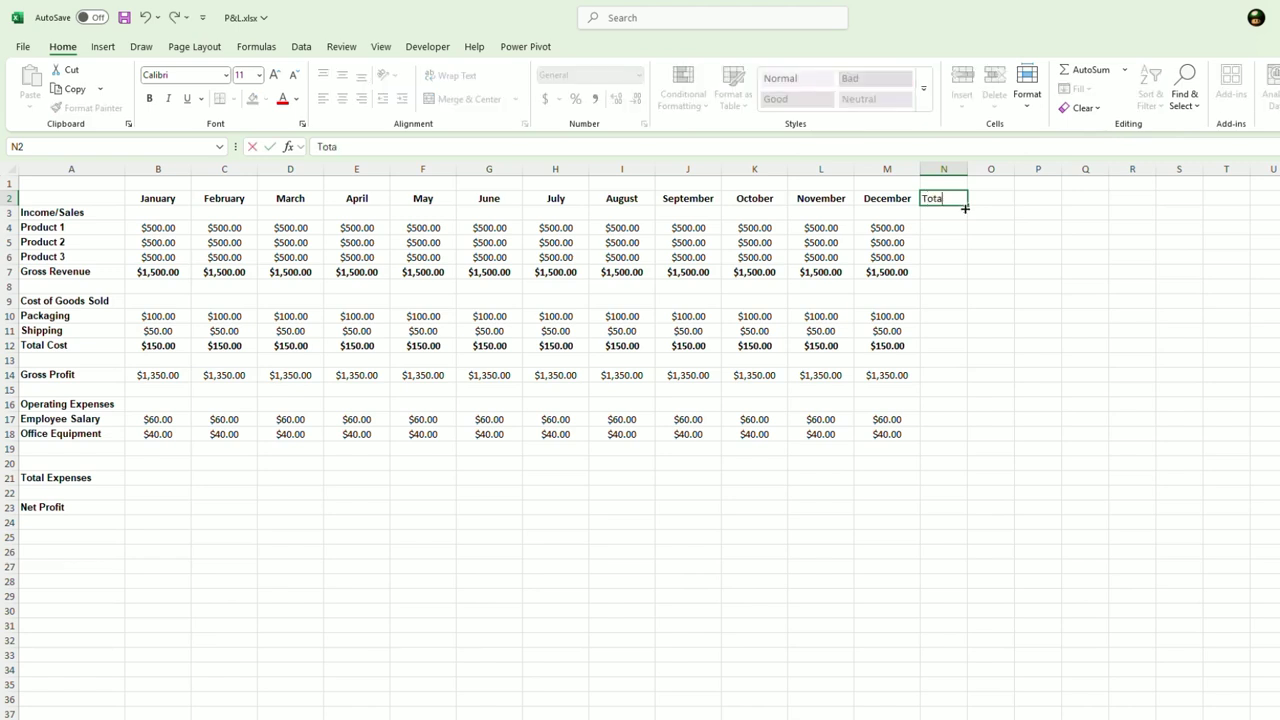
type("l")
key("Down")
key("Down")
type("=sum(")
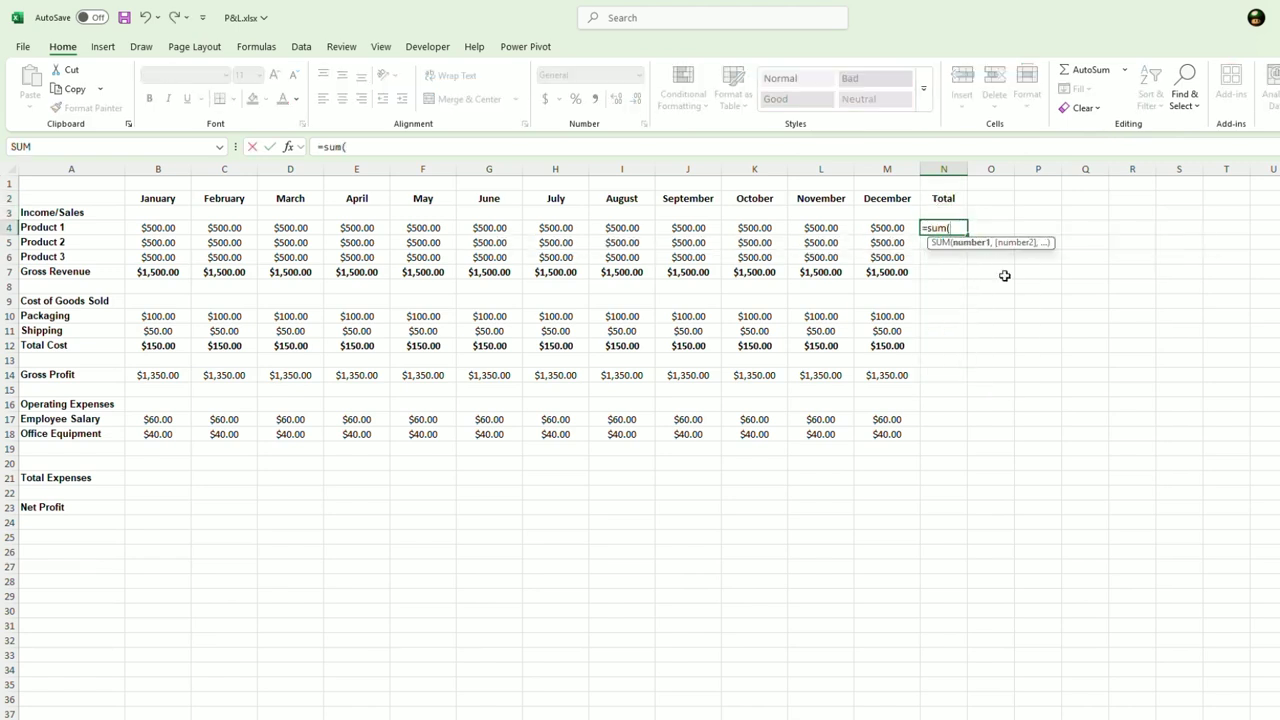
left_click_drag(157, 227, 871, 229)
key("Return")
- Copy the total formula to Product 2 through Gross Revenue, the cost rows and Gross Profit
key("Up")
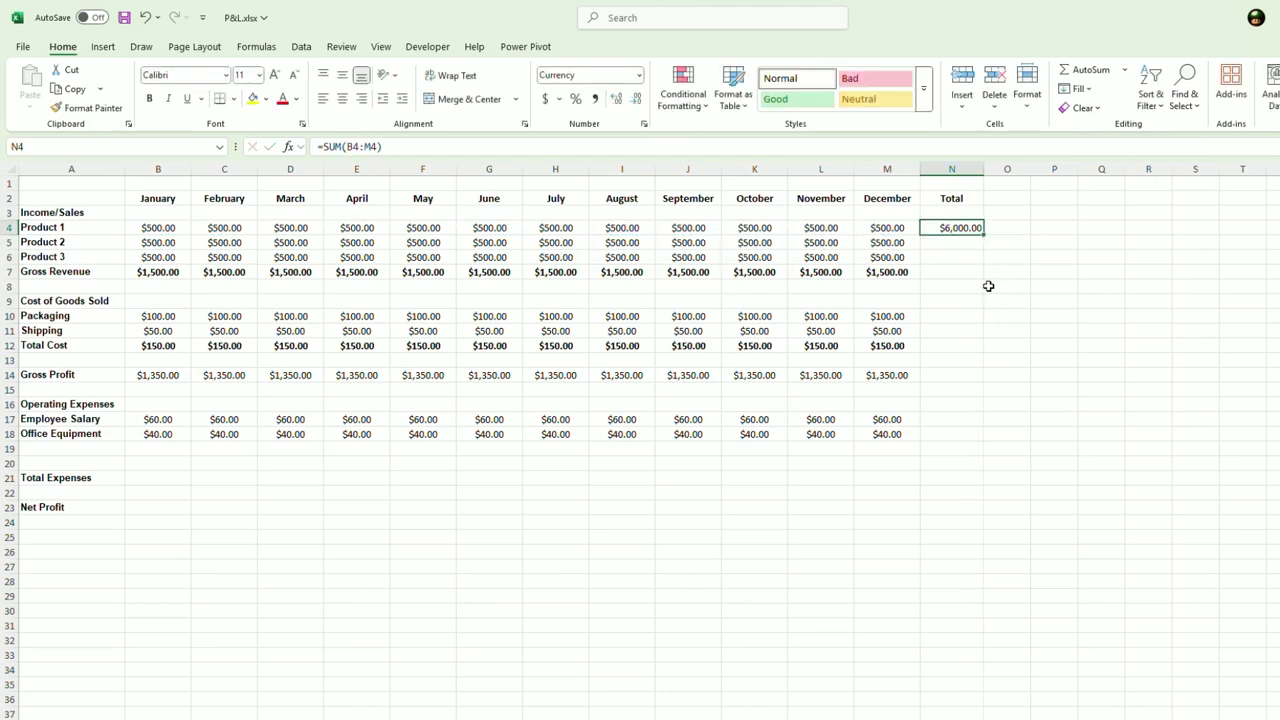
key("ctrl+c")
left_click_drag(951, 242, 956, 272)
key("ctrl+v")
left_click_drag(952, 316, 952, 345)
key("ctrl+v")
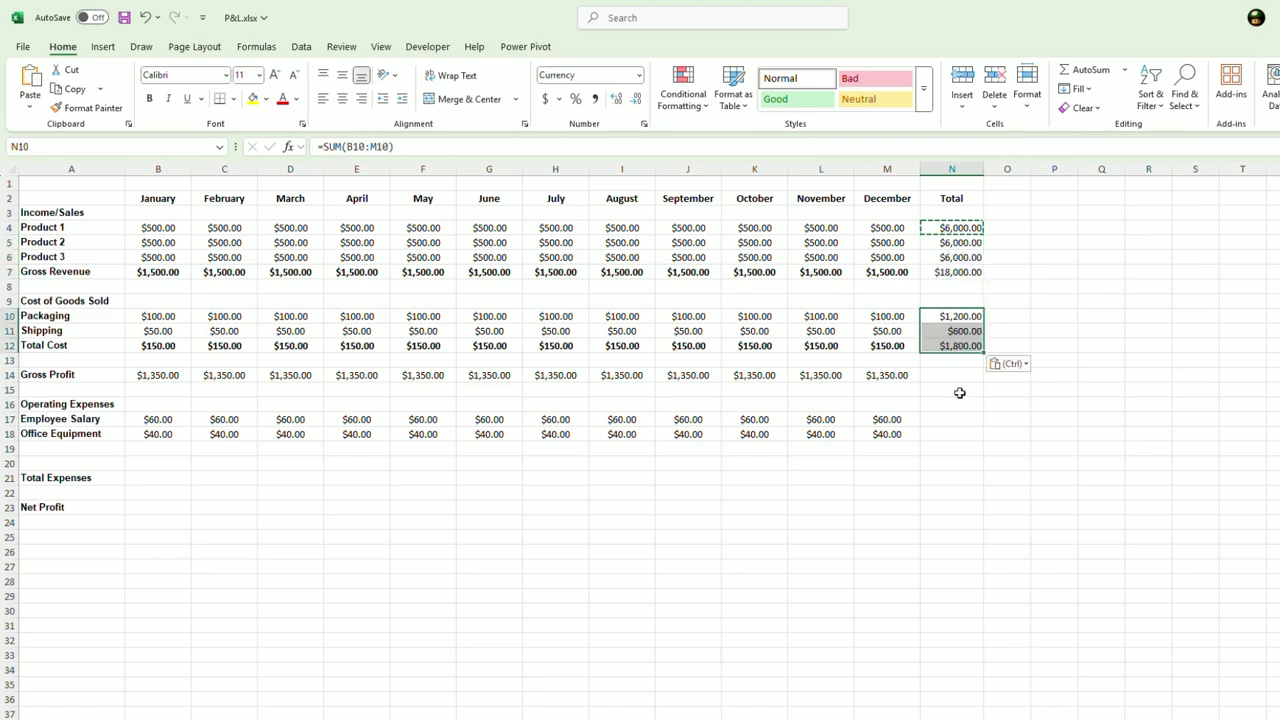
left_click(957, 375)
key("ctrl+v")
- Paste the total formula into the Employee Salary and Office Equipment rows
left_click(938, 420)
left_click_drag(938, 420, 950, 434)
key("ctrl+v")
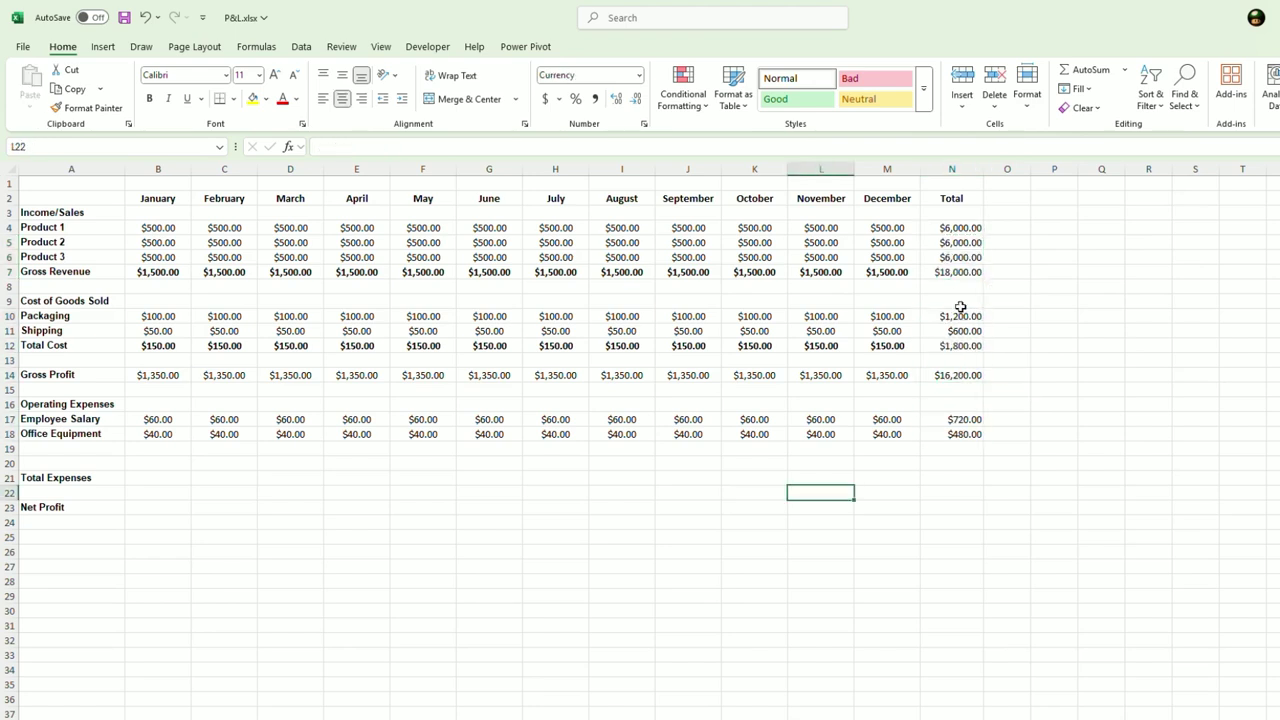
left_click(955, 272)
left_click(621, 521)
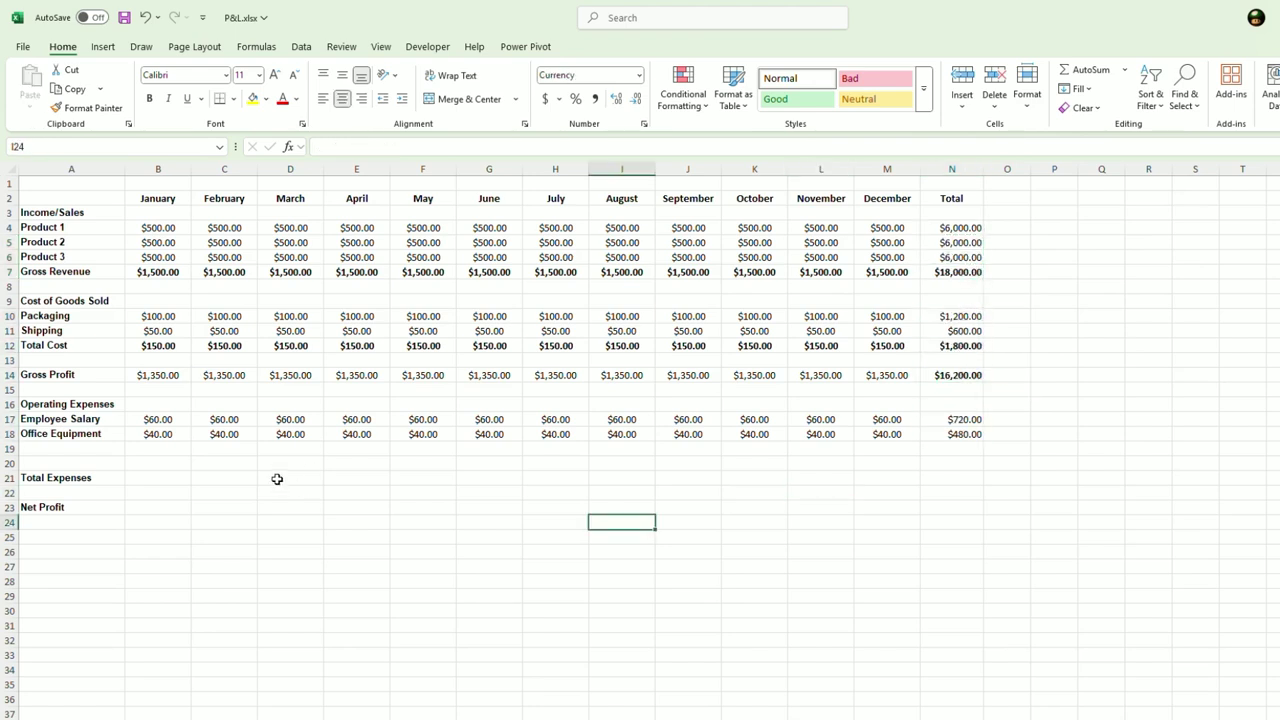
left_click(168, 478)
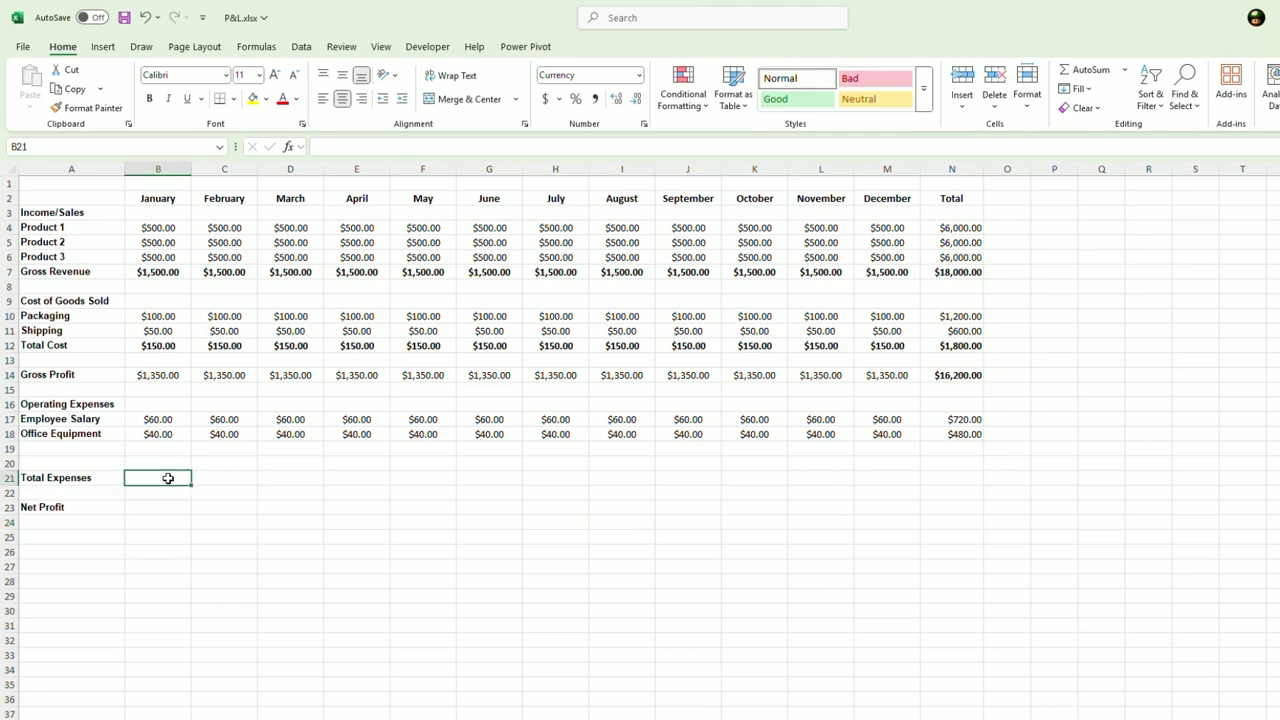
- AutoSum the two expenses in January's Total Expenses and fill it across to Total
left_click(21, 450)
left_click(157, 480)
key("alt+equal")
type("=sum(B17:B20)")
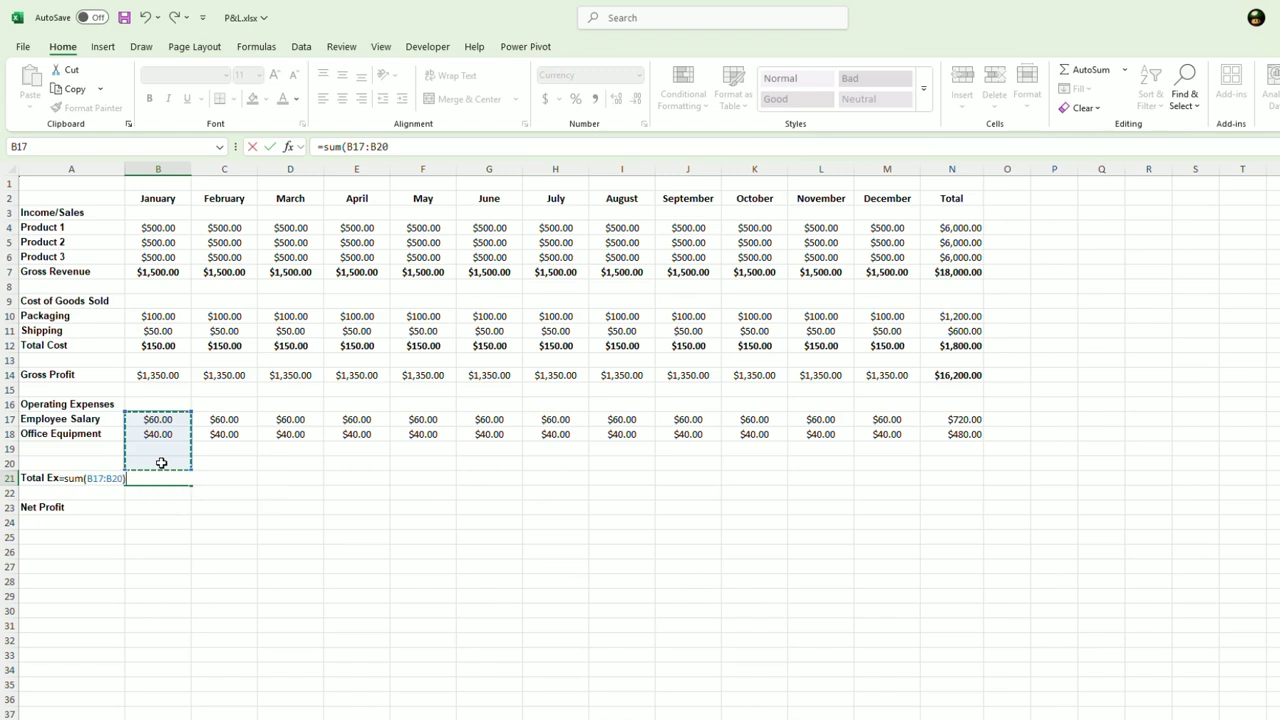
key("Return")
left_click_drag(191, 485, 951, 485)
left_click(951, 521)
- Copy the Gross Revenue row's formatting onto the Total Expenses row with Format Painter
left_click(21, 271)
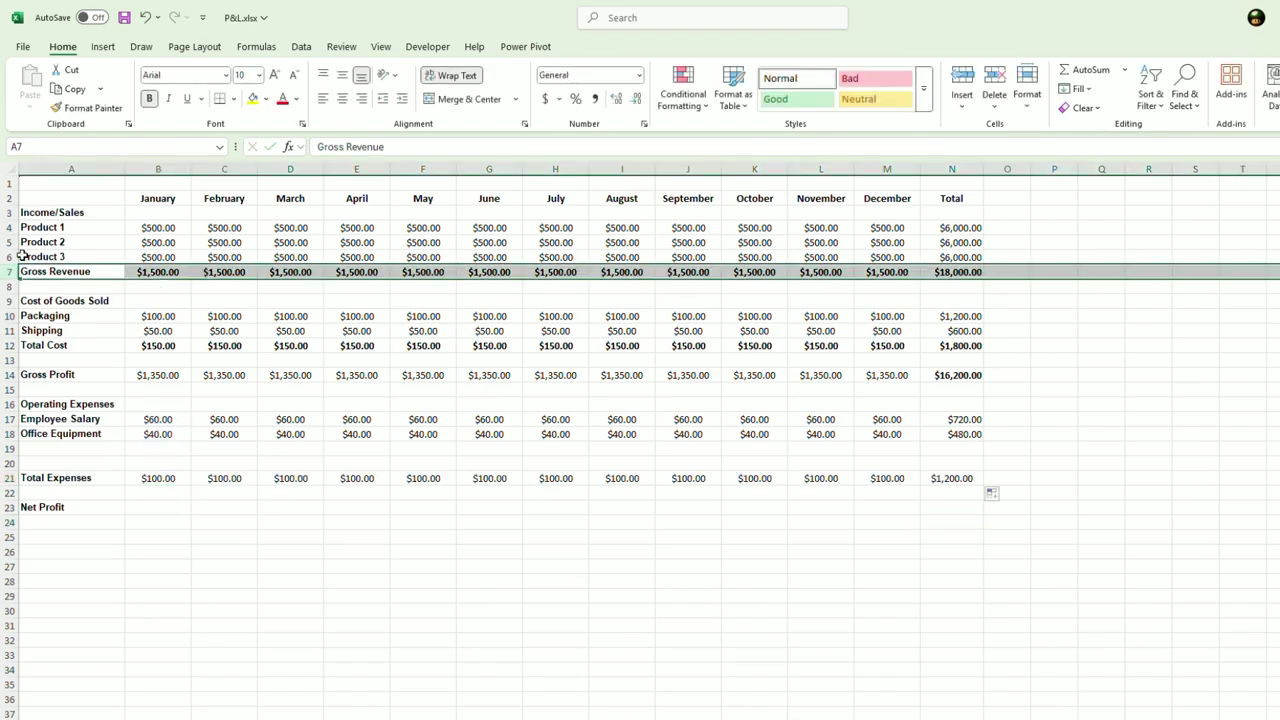
left_click(92, 110)
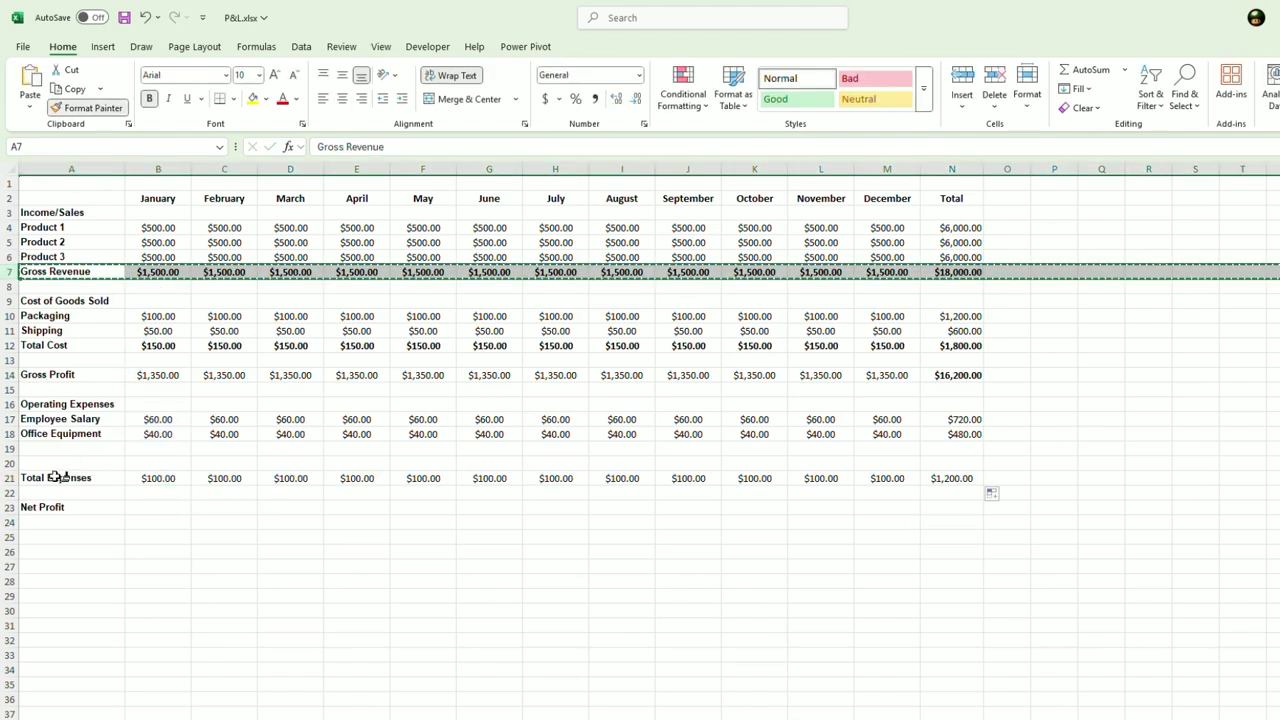
left_click(10, 478)
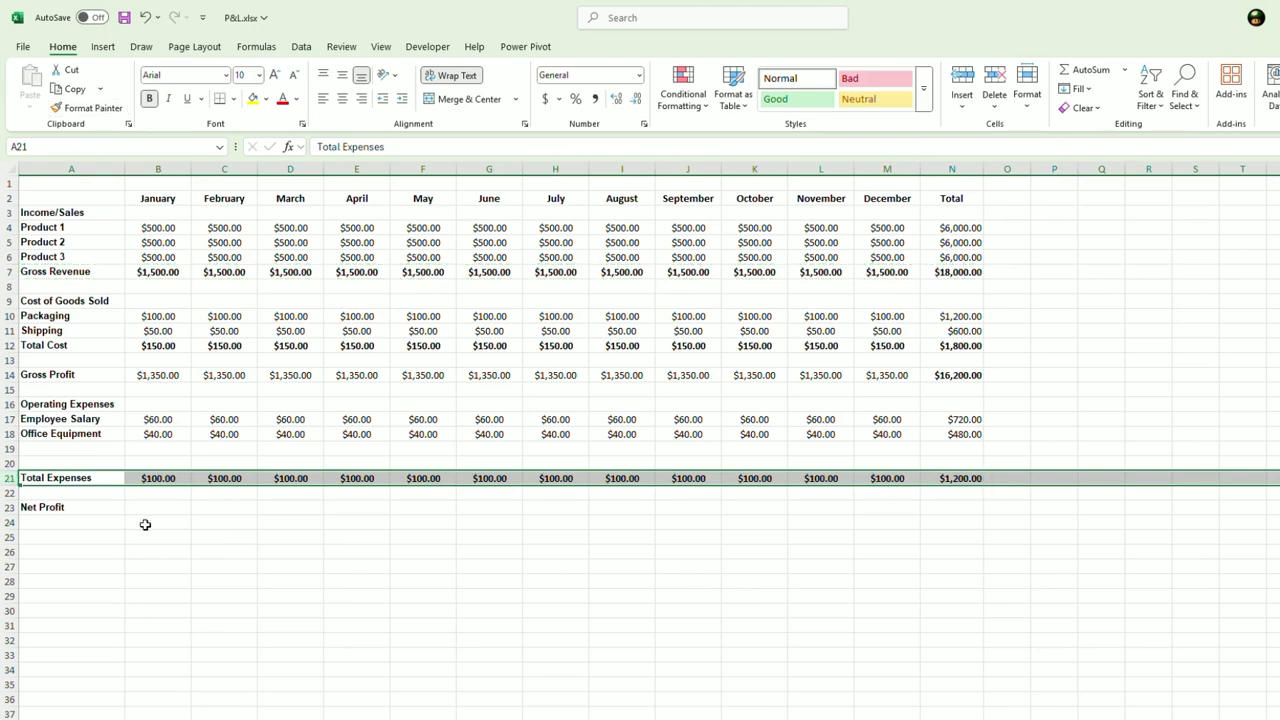
- Rename the bottom row label to 'Net Profit.Loss'
left_click(178, 534)
left_click(180, 509)
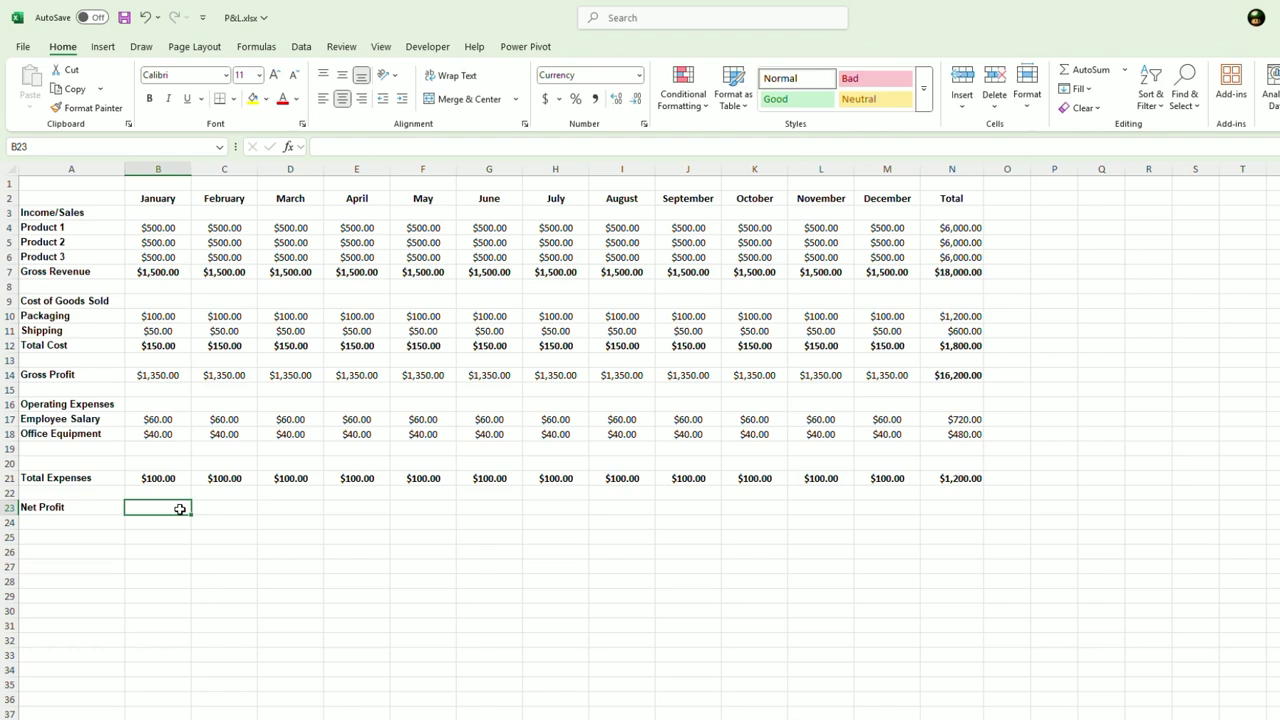
left_click(98, 508)
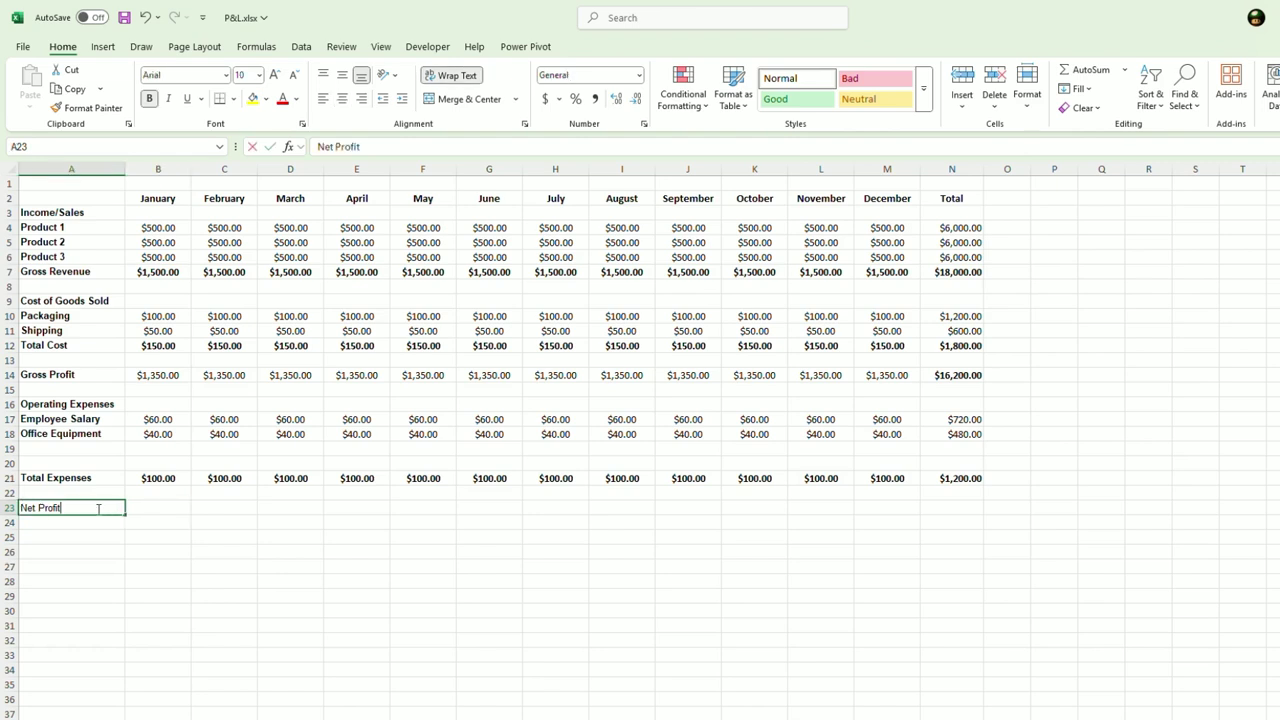
double_click(98, 508)
type(".Loss")
left_click(199, 583)
- Enter =B14-B21 for January's net profit and fill it through the Total column
left_click(160, 510)
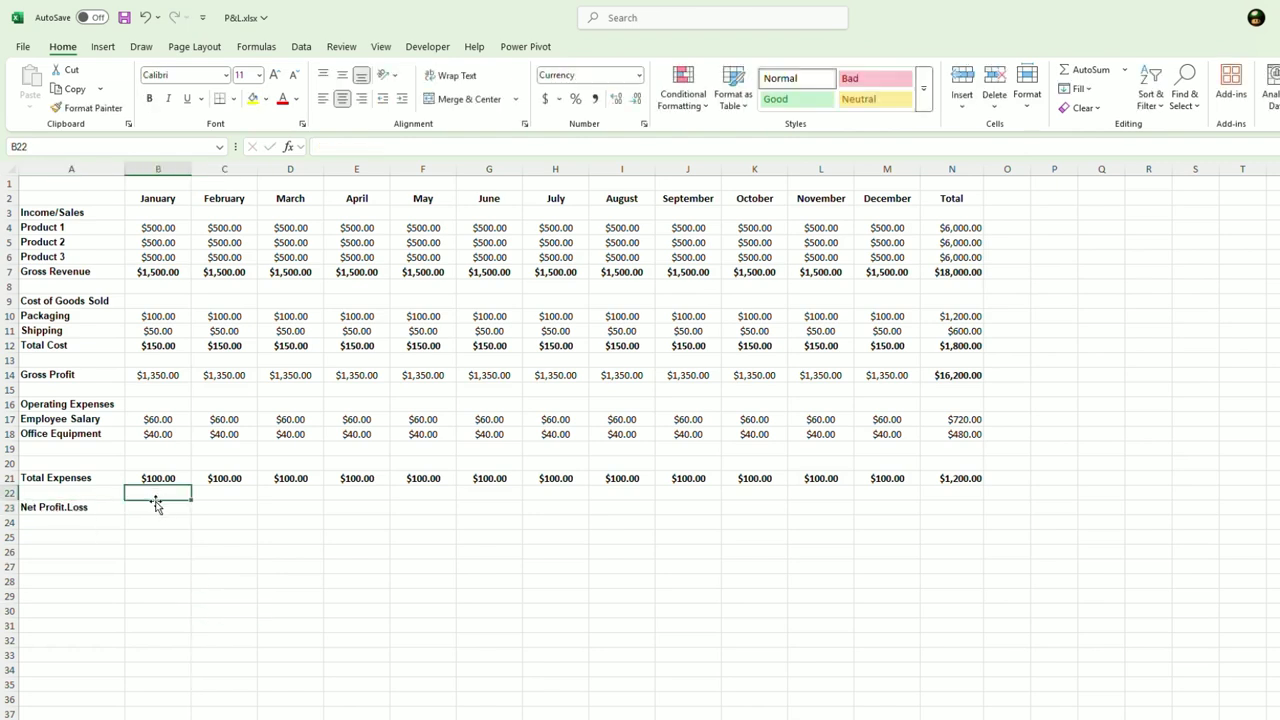
type("=")
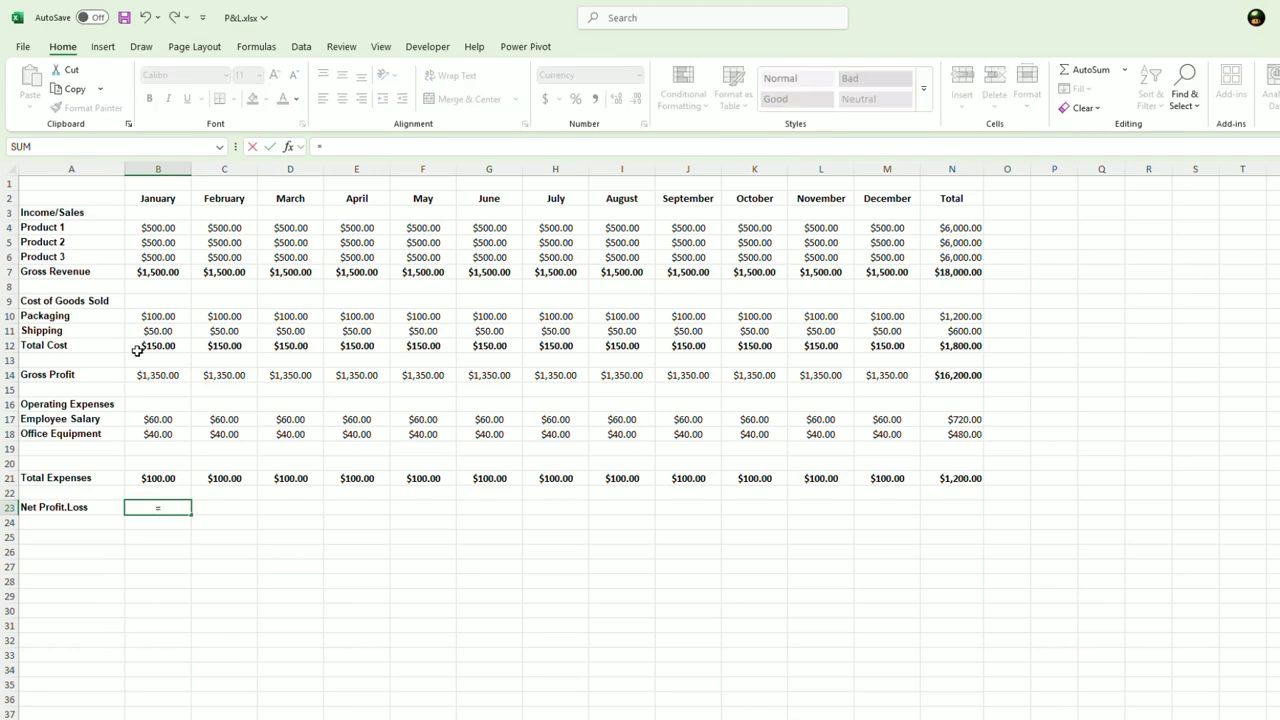
left_click(149, 374)
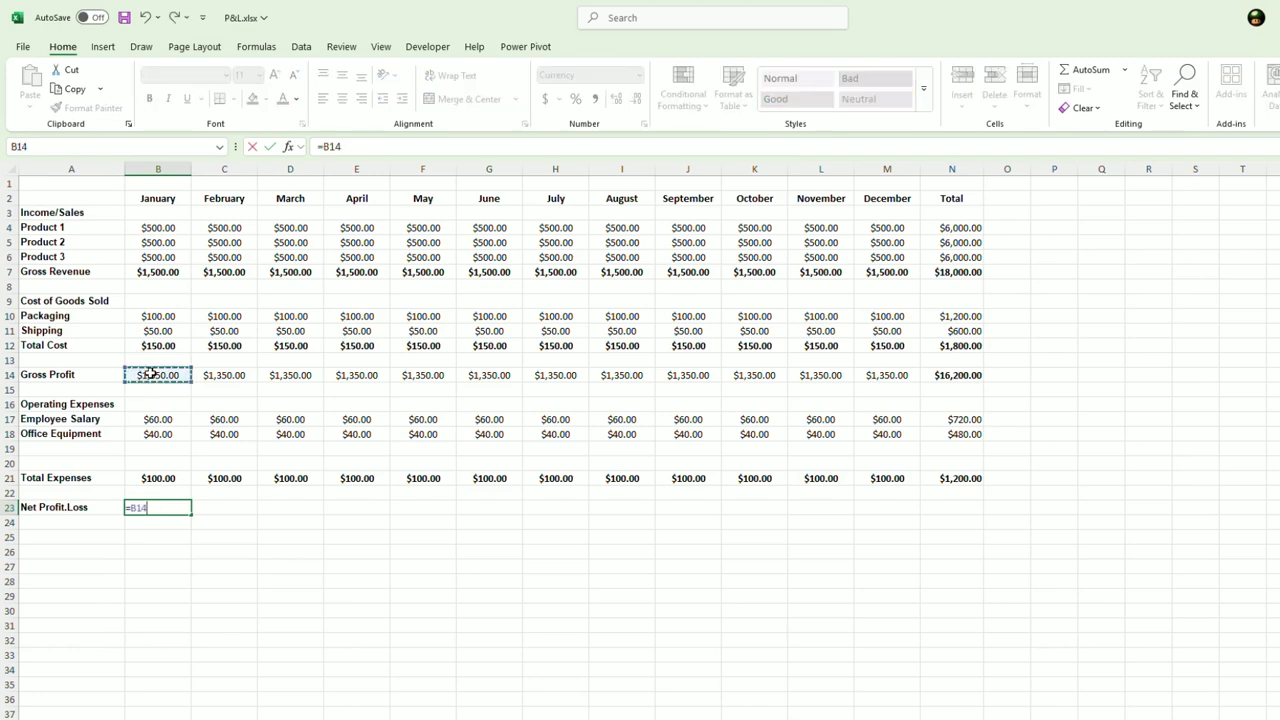
type("-")
left_click(174, 480)
key("Return")
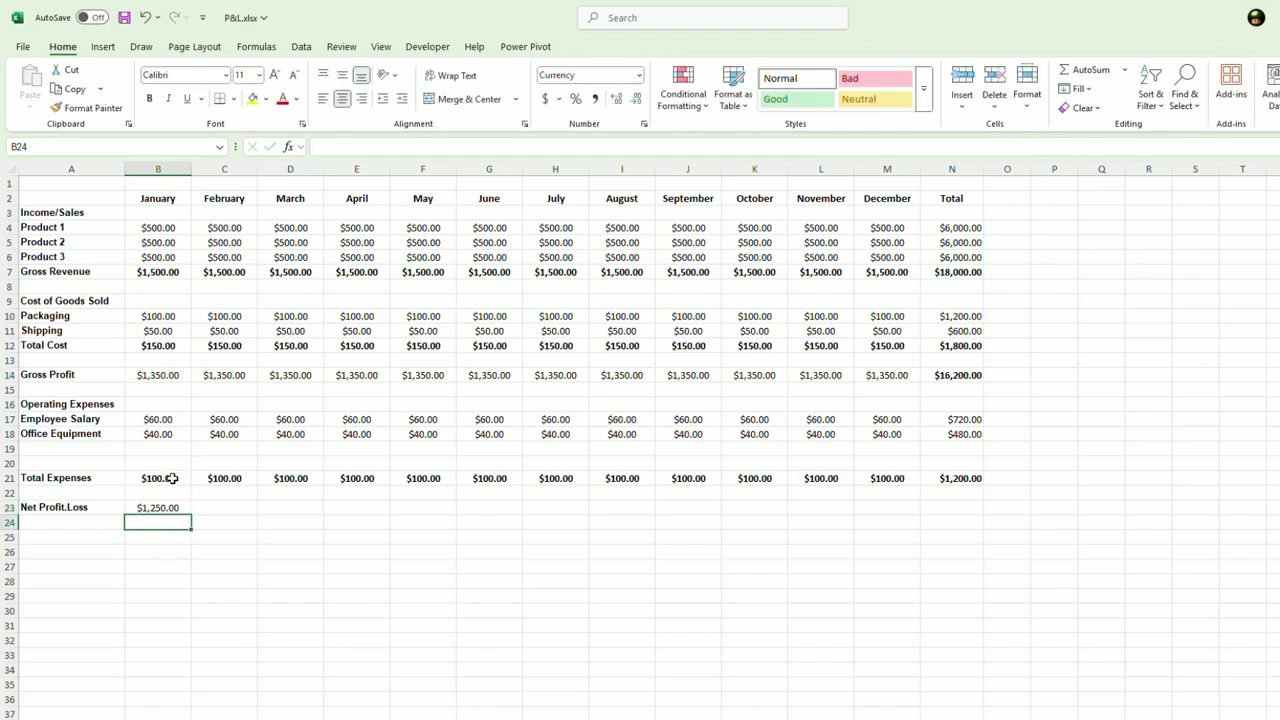
left_click(161, 510)
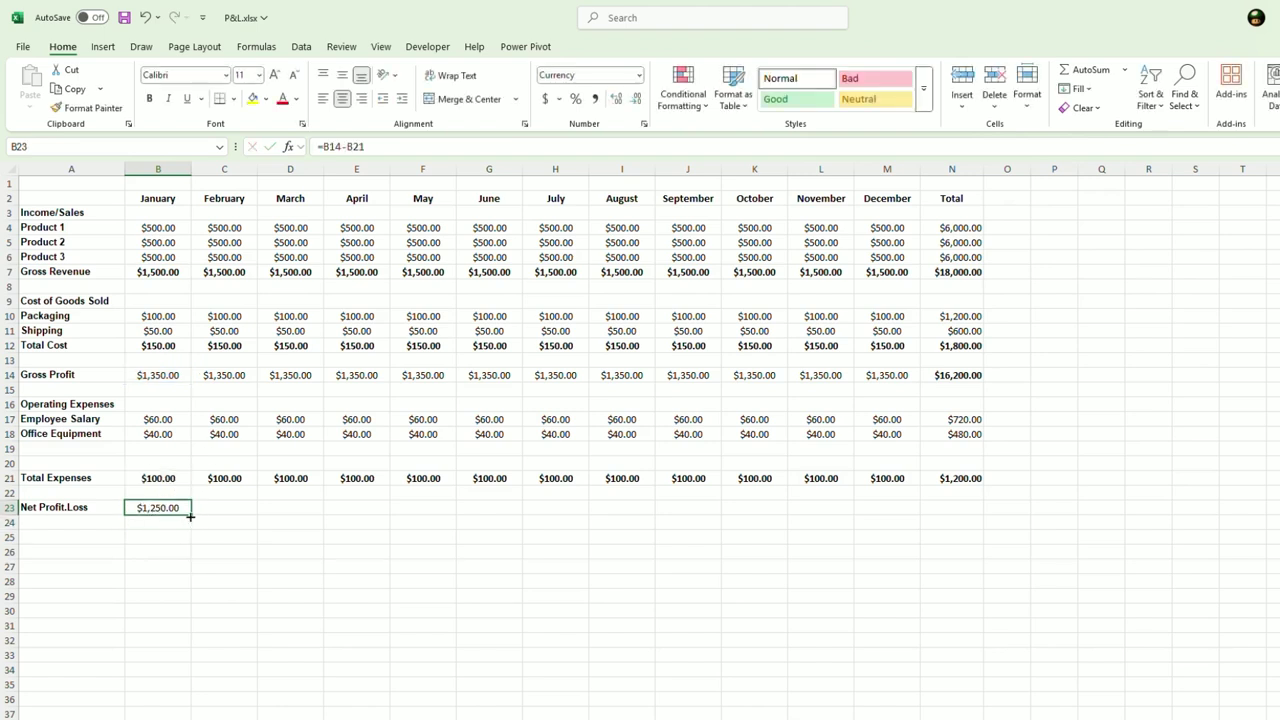
left_click_drag(190, 514, 952, 510)
left_click(907, 564)
- Copy the yearly Total Expenses figure and paste it into the Total column
left_click(957, 480)
key("ctrl+c")
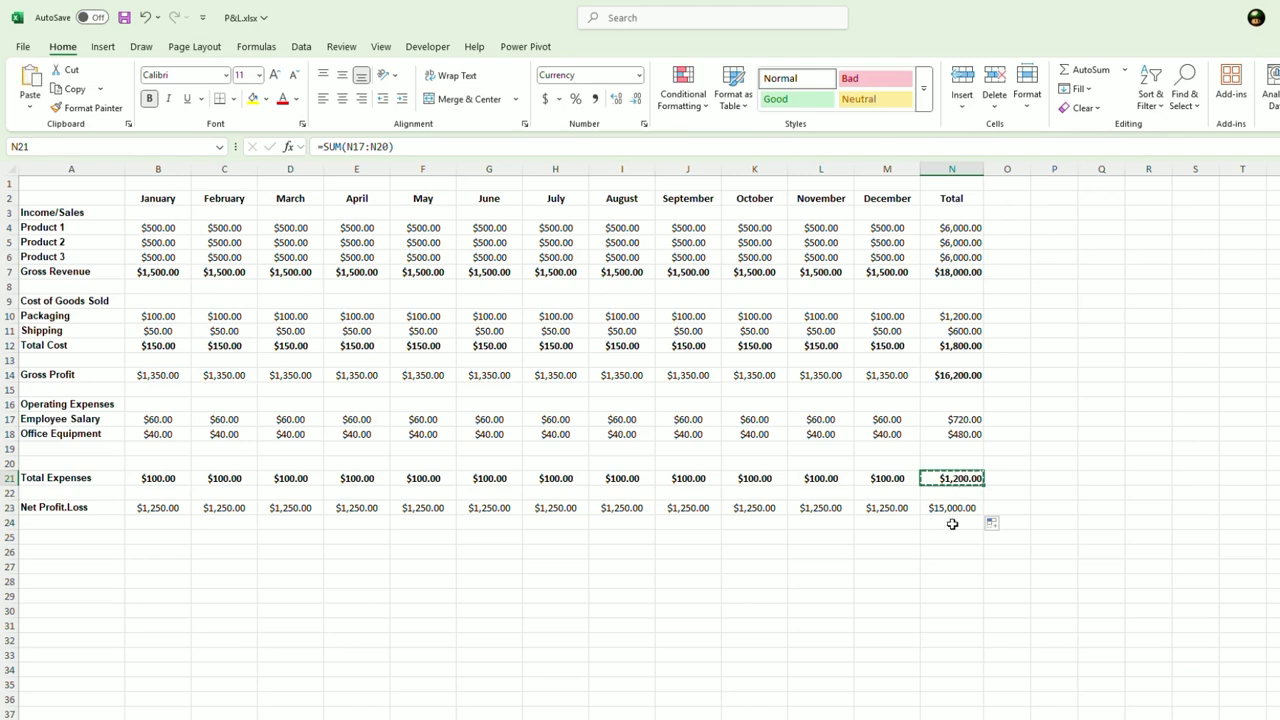
left_click(957, 507)
key("ctrl+v")
left_click(889, 581)
- Change May's Office Equipment amount to $600
key("Escape")
left_click(640, 566)
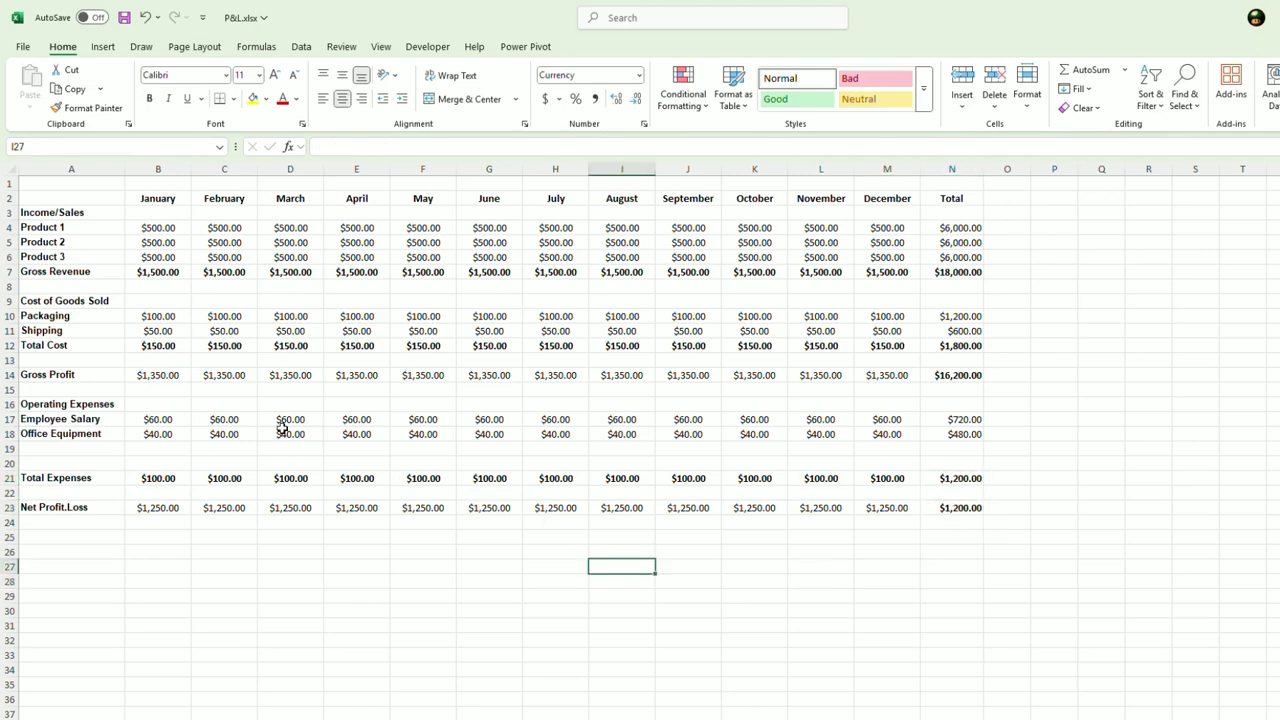
left_click(425, 436)
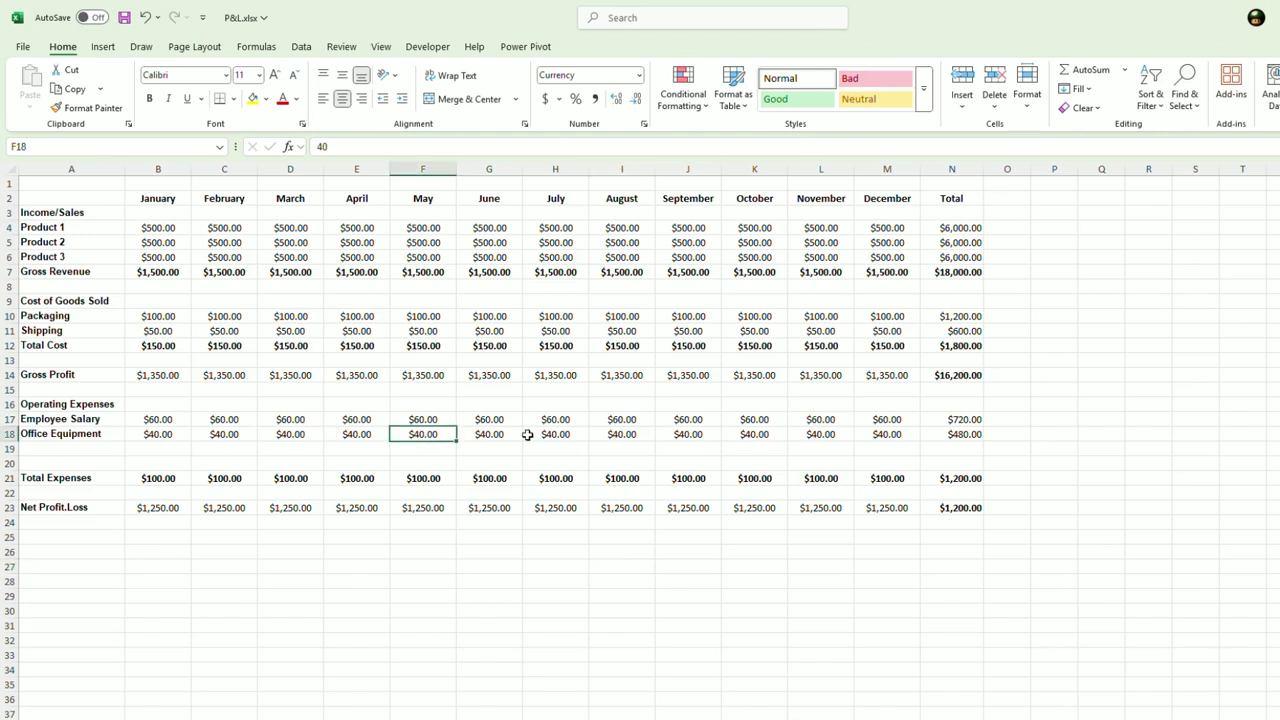
key("F2")
key("BackSpace")
key("BackSpace")
type("6")
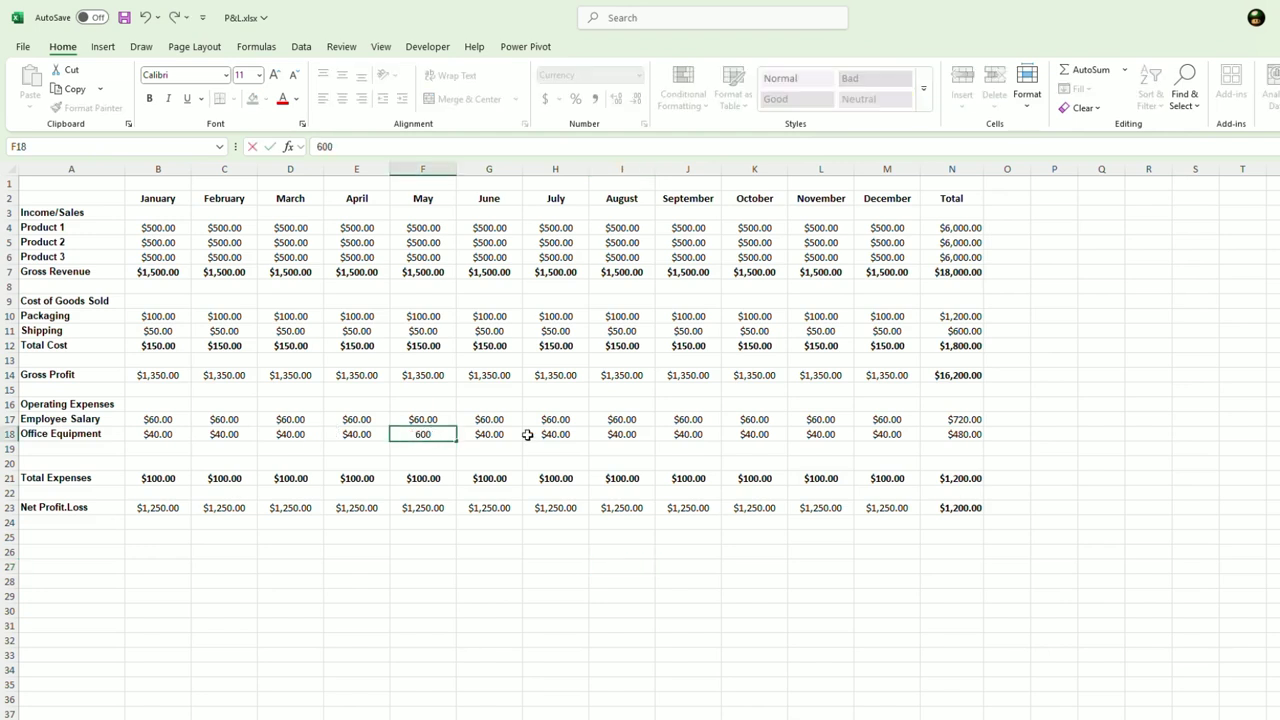
key("Return")
- Raise May's Employee Salary to $1,500, making May's net profit -$750.00
left_click(428, 421)
key("F2")
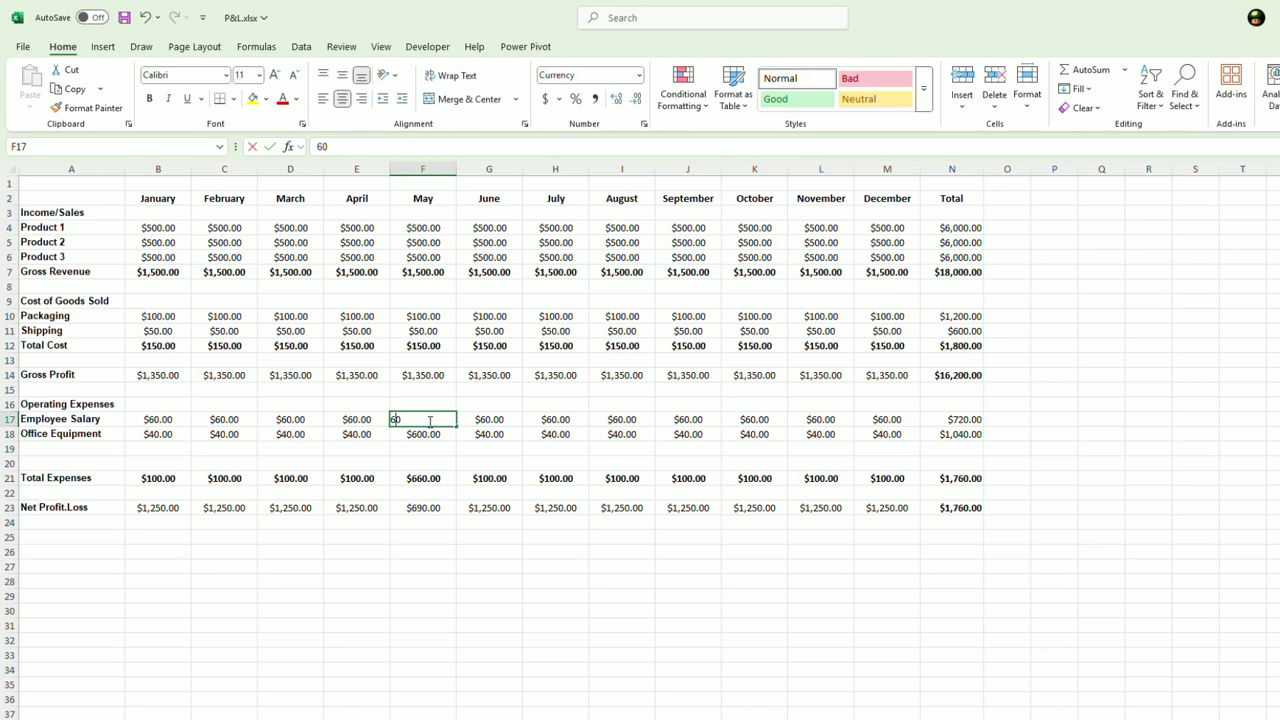
key("BackSpace")
key("BackSpace")
type("1500")
key("Return")
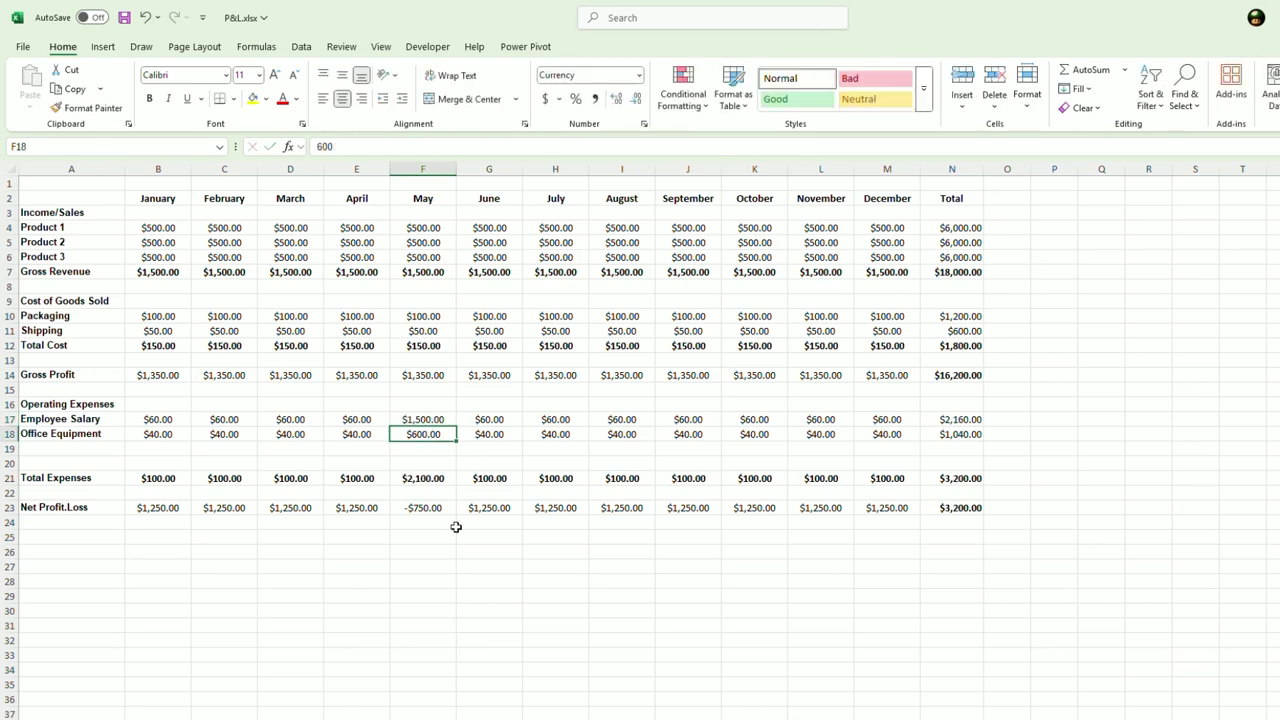
left_click(405, 568)
left_click_drag(172, 510, 945, 508)
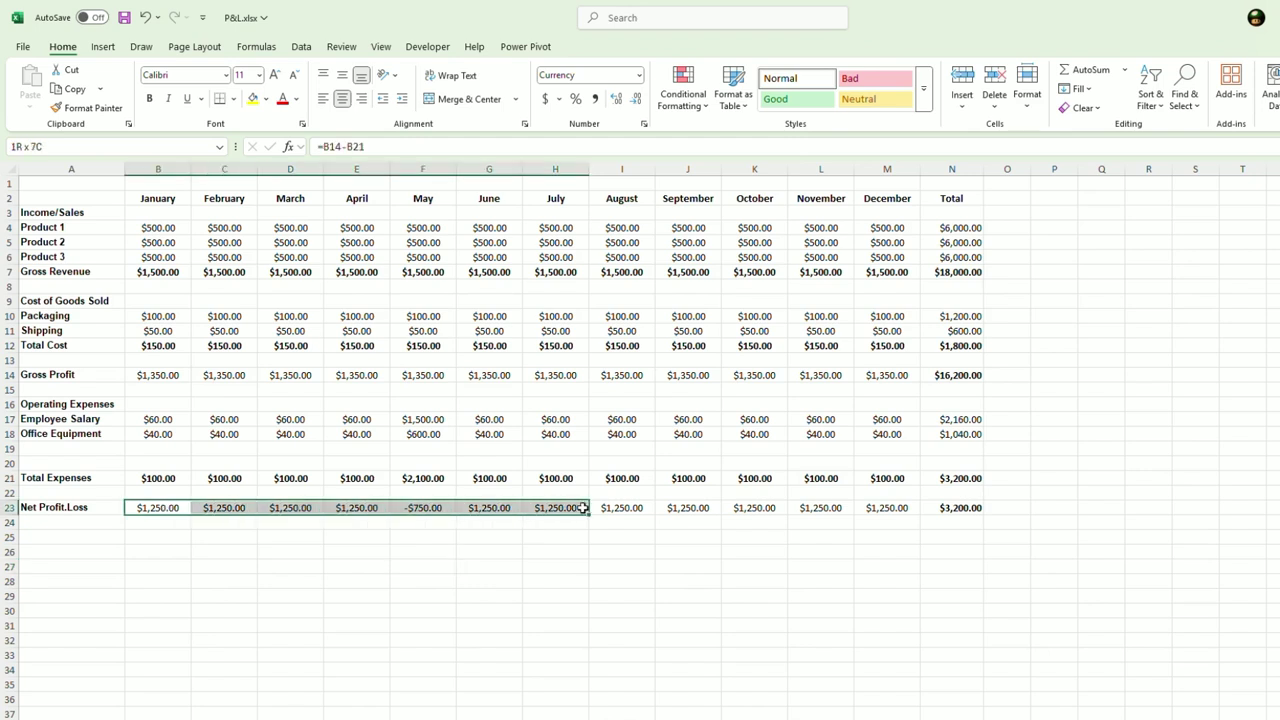
- Highlight Net Profit.Loss values less than 0 with a light red fill
left_click(682, 98)
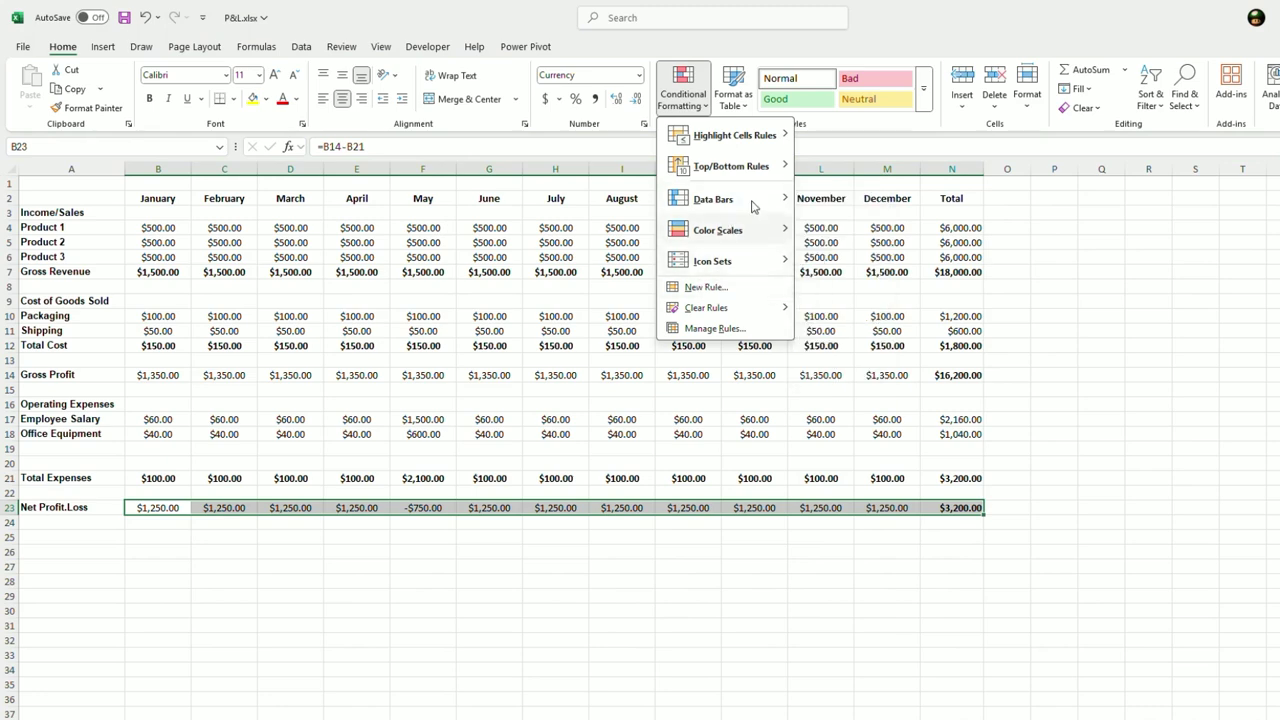
mouse_move(734, 135)
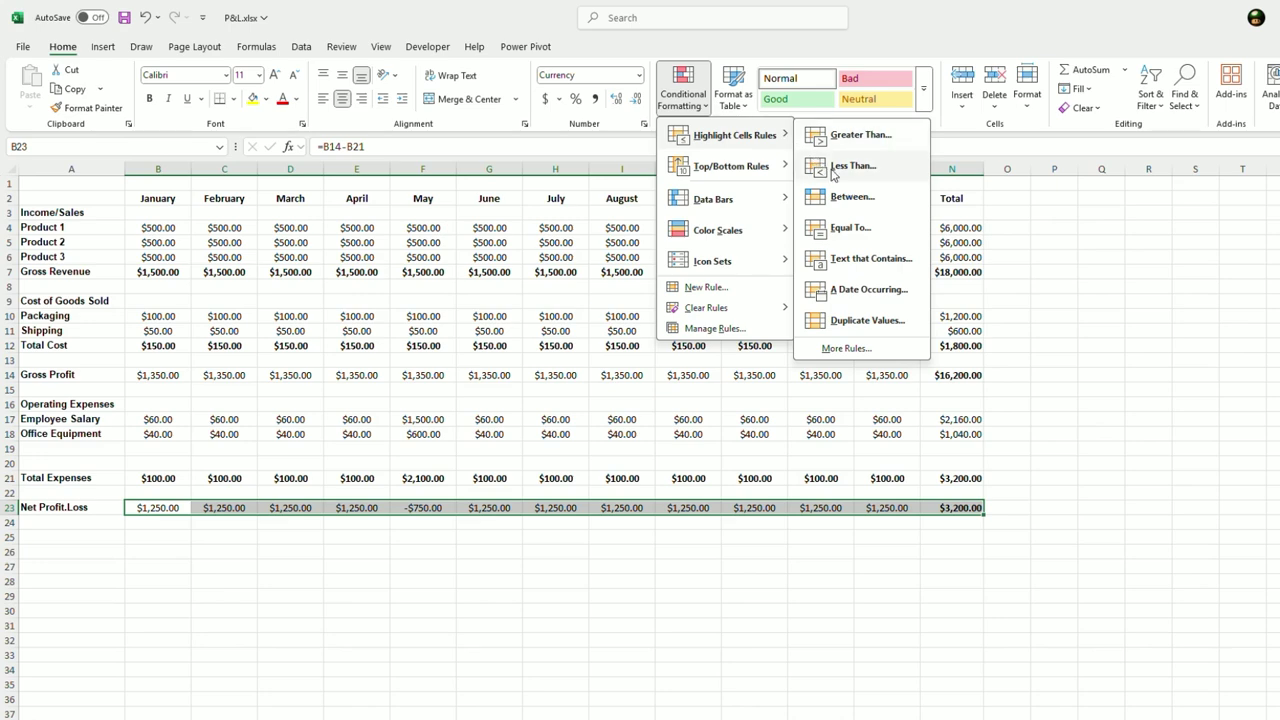
left_click(840, 166)
left_click(1131, 429)
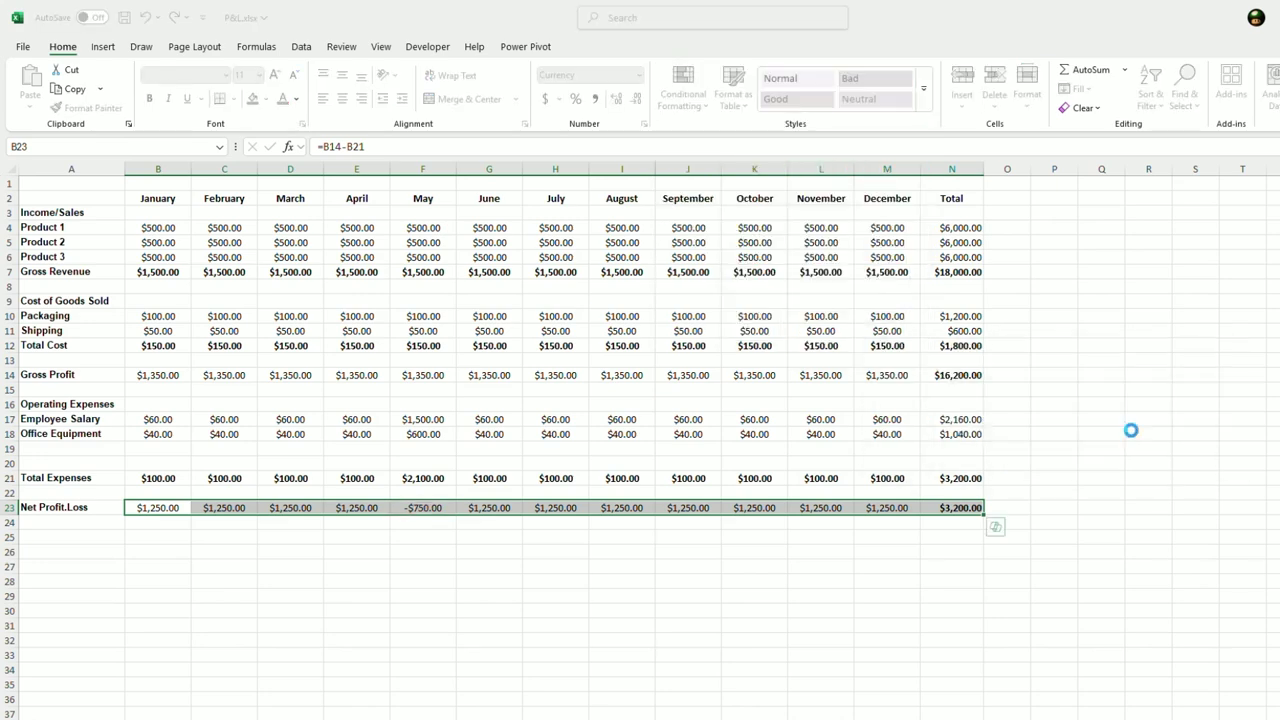
left_click(559, 587)
left_click(423, 566)
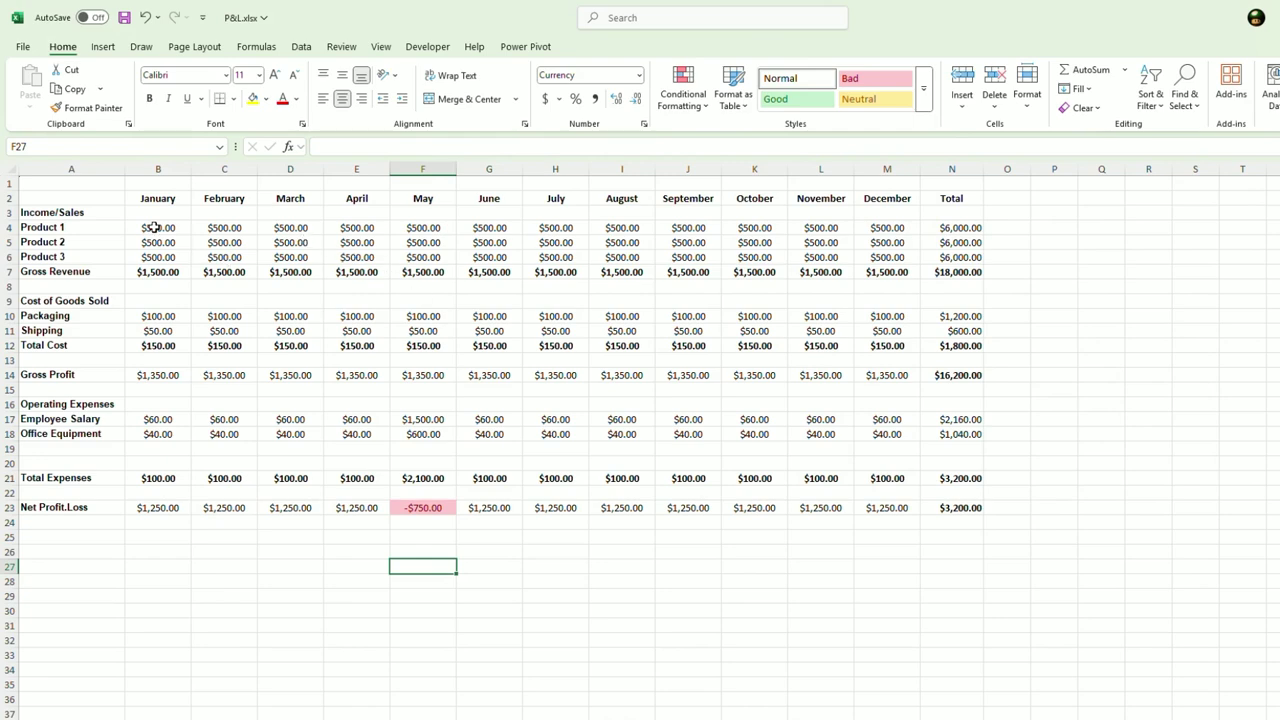
- Hide the sheet gridlines and fill the month header row B2:N2 dark navy
left_click(381, 47)
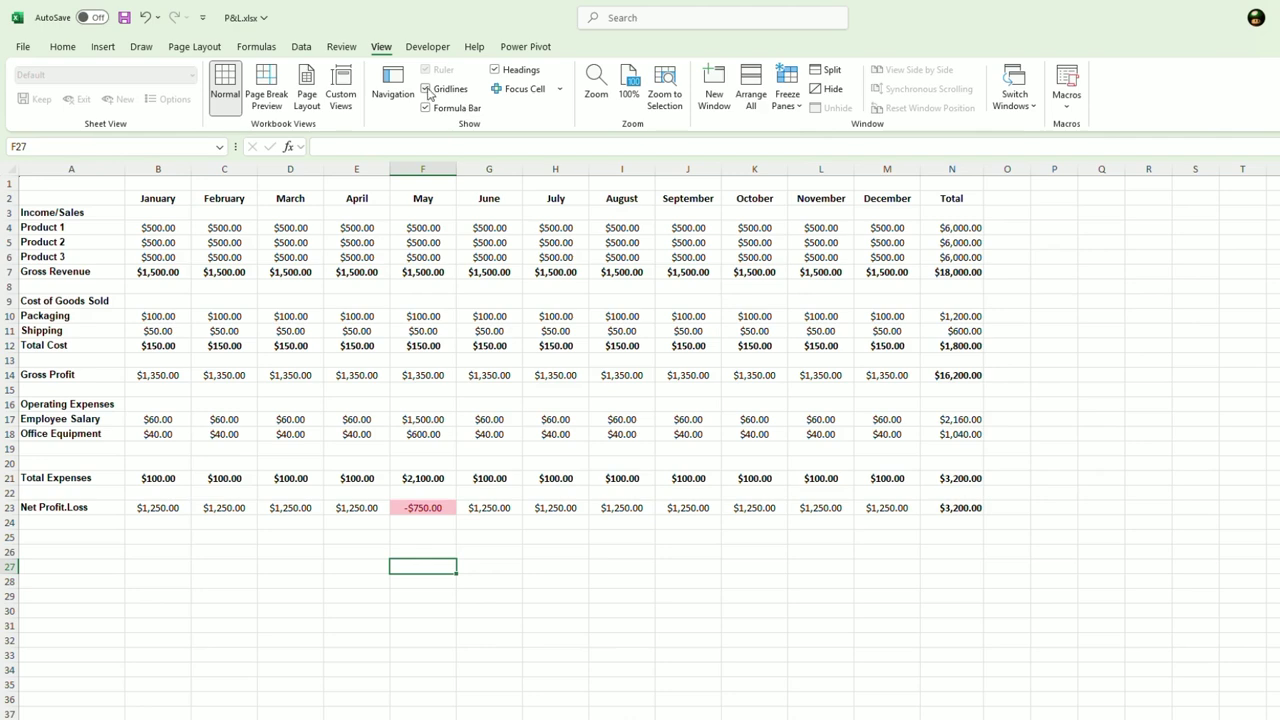
left_click(426, 89)
left_click(386, 256)
left_click_drag(177, 198, 928, 198)
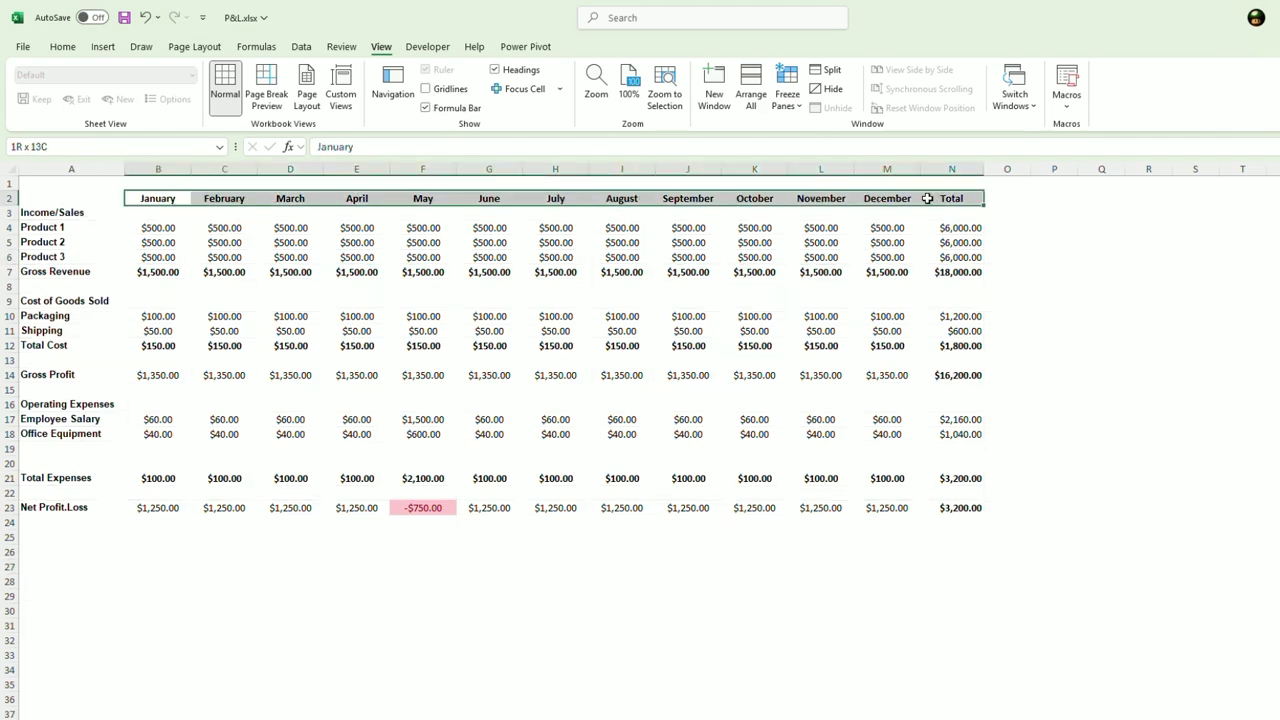
left_click(62, 47)
left_click(266, 99)
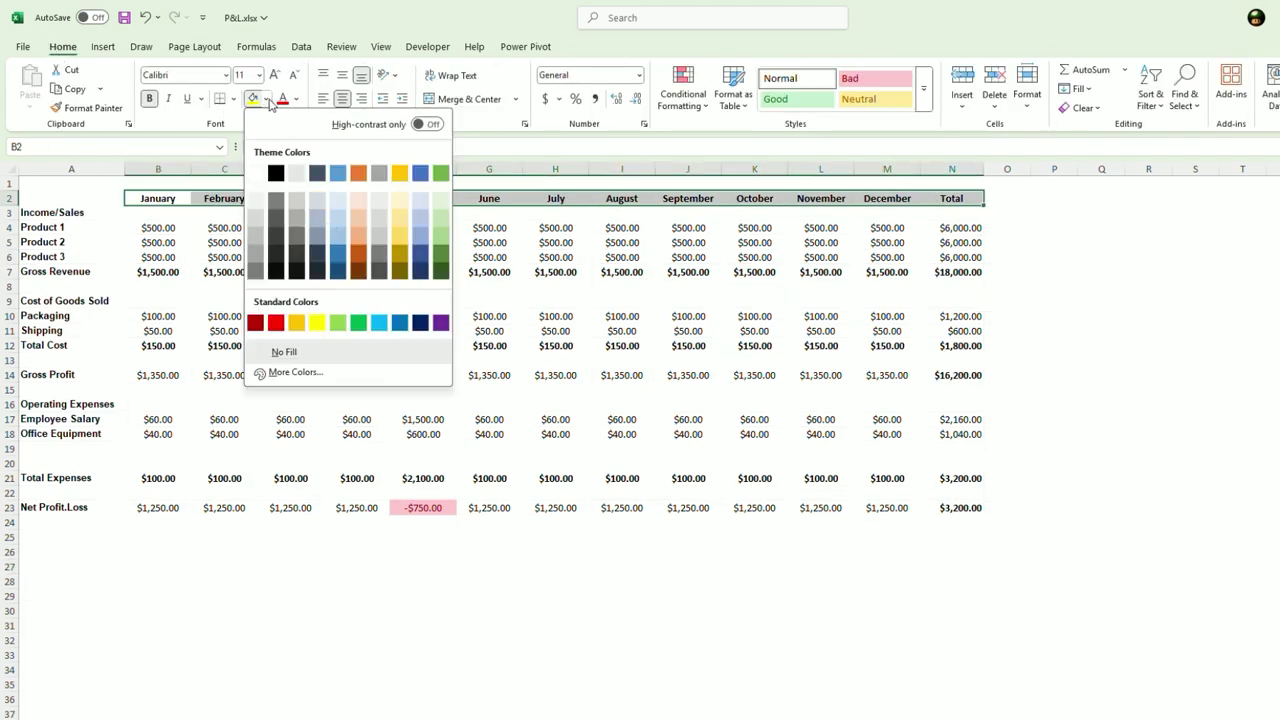
left_click(420, 322)
left_click(237, 301)
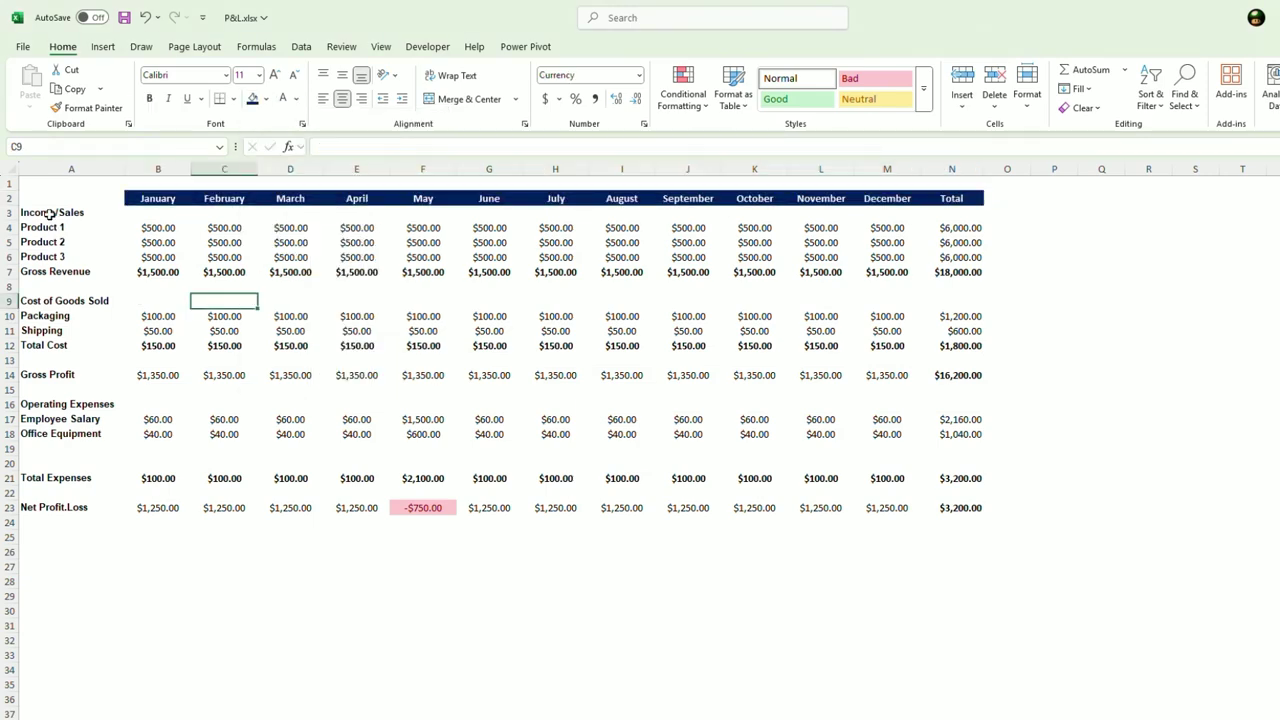
- Add dark inside borders to the product and Gross Revenue rows A4:N7
mouse_move(49, 213)
left_mouse_down()
mouse_move(666, 446)
mouse_move(931, 503)
mouse_move(951, 272)
left_mouse_up()
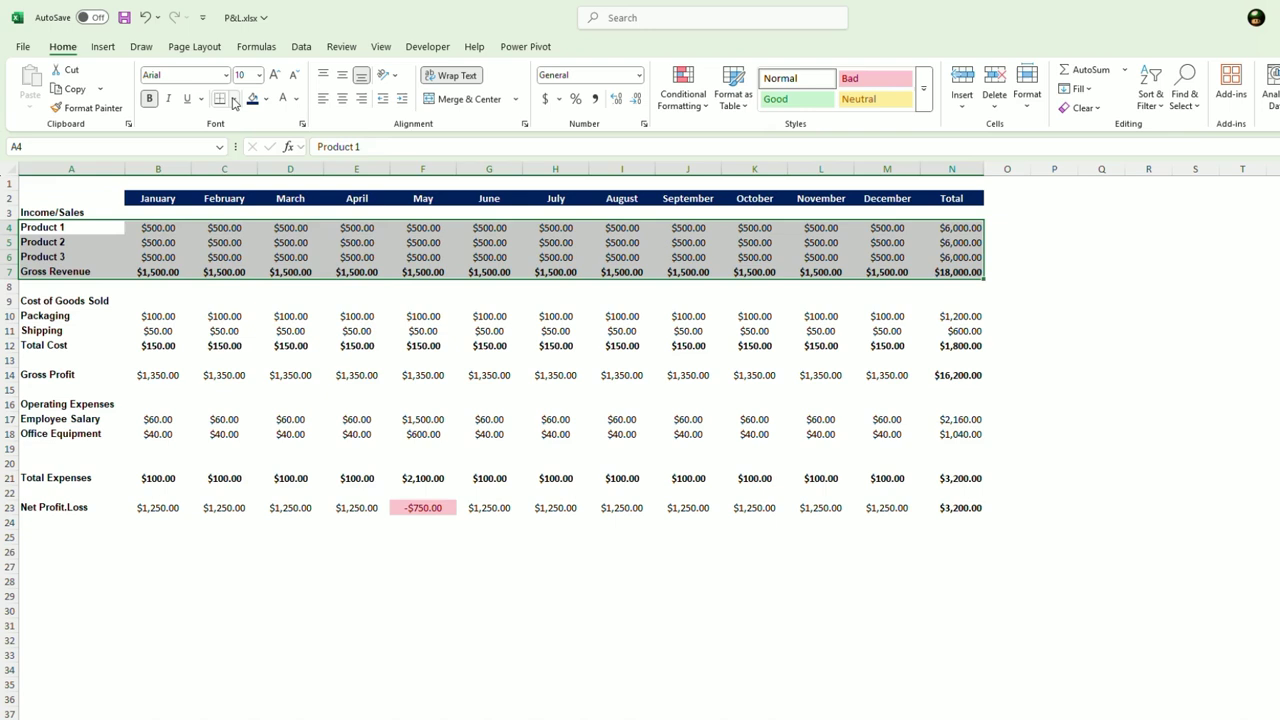
left_click(234, 99)
left_click(300, 545)
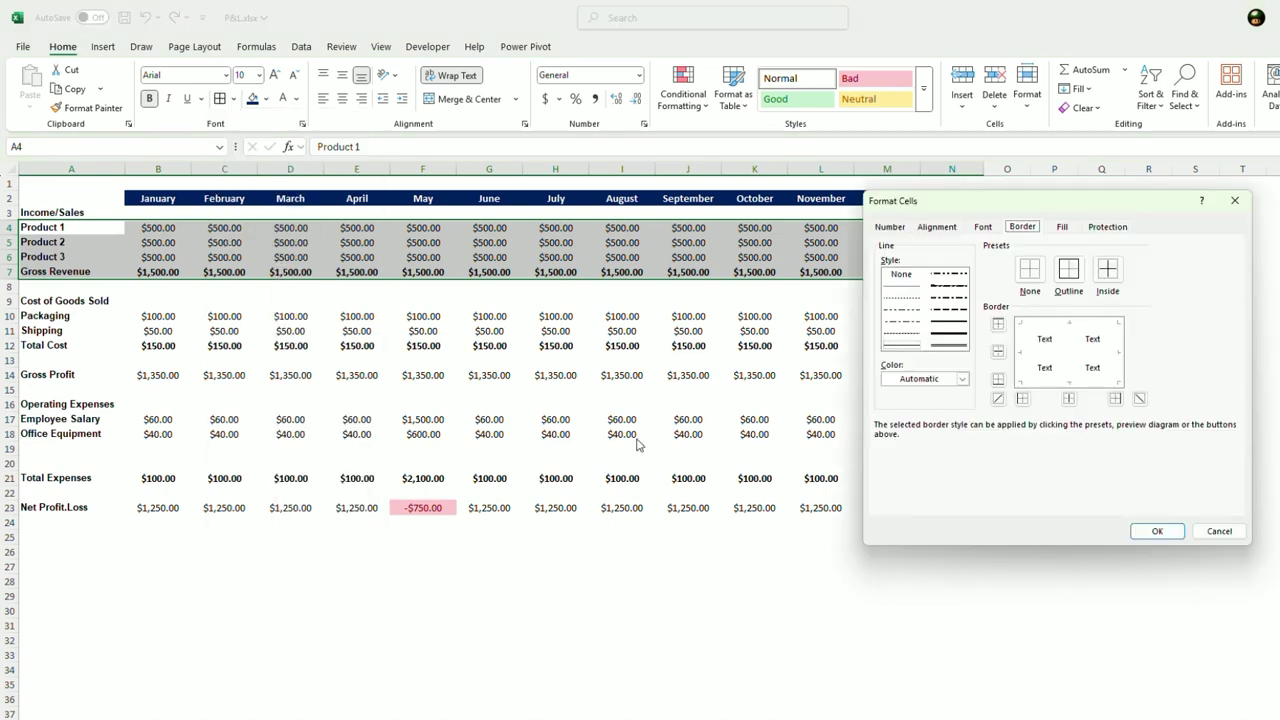
left_click(966, 381)
left_click(887, 490)
left_click(1102, 272)
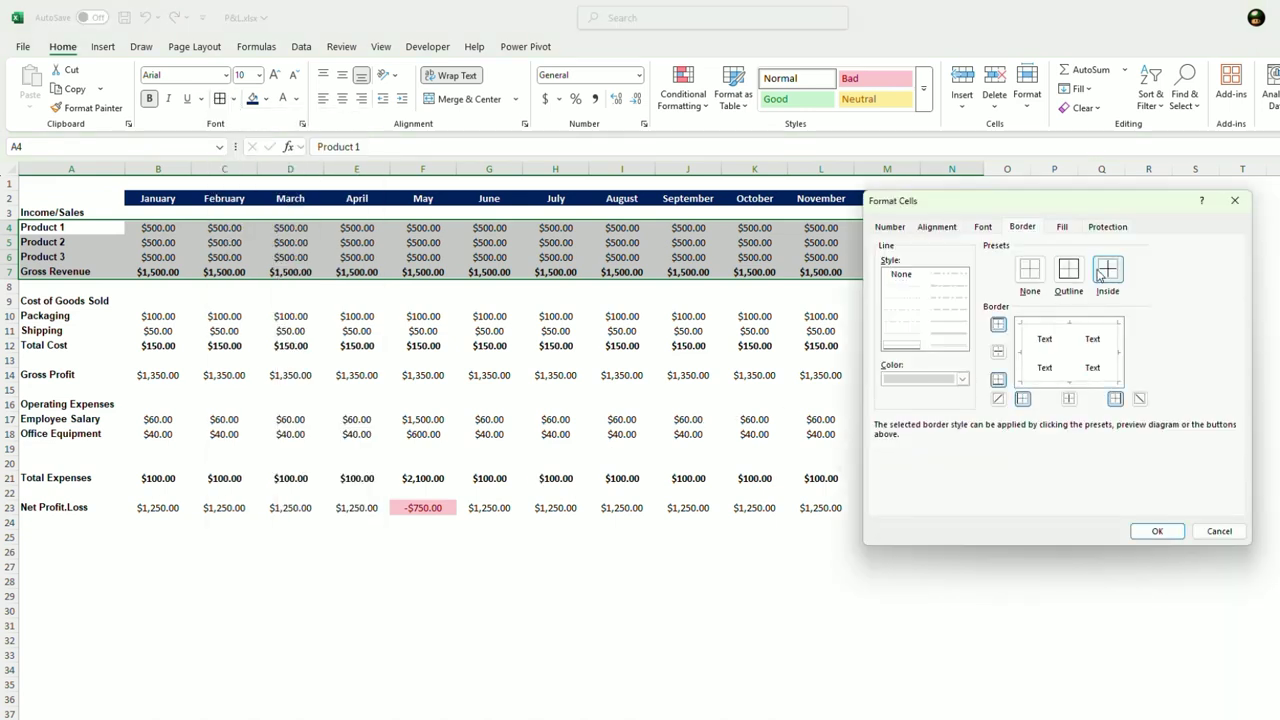
left_click(1152, 531)
left_click(887, 507)
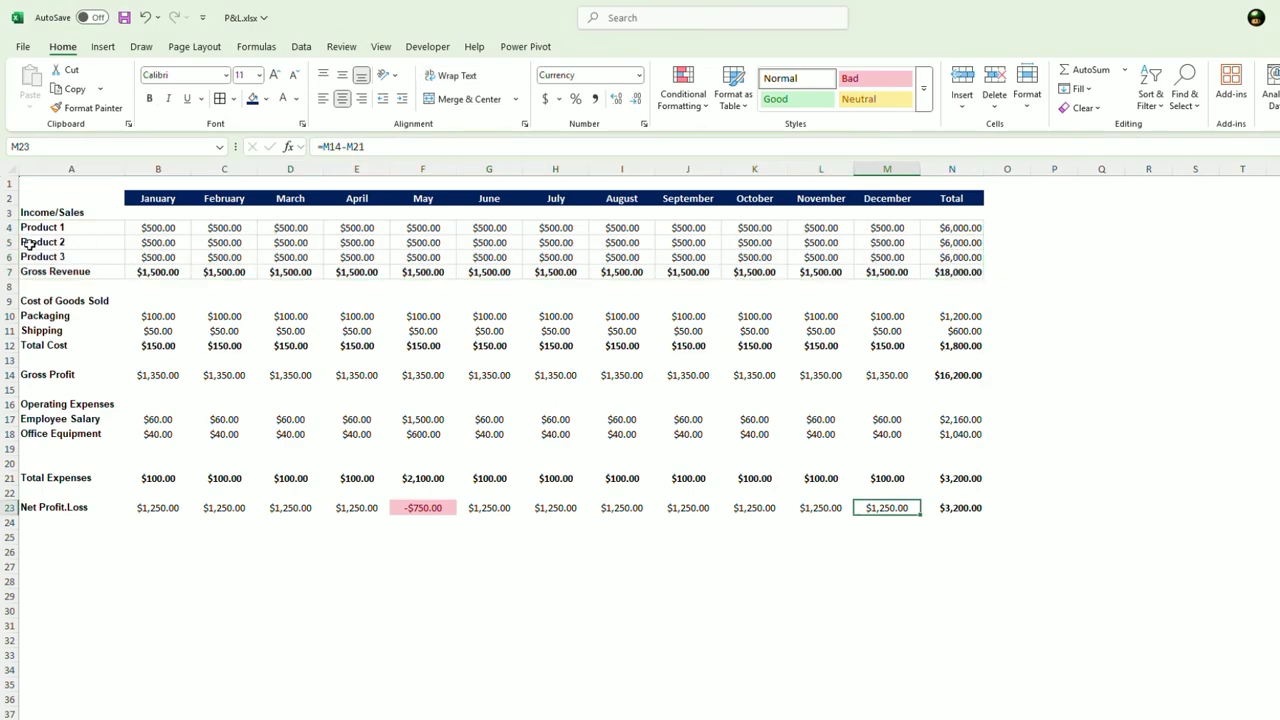
left_click(222, 345)
left_click(219, 554)
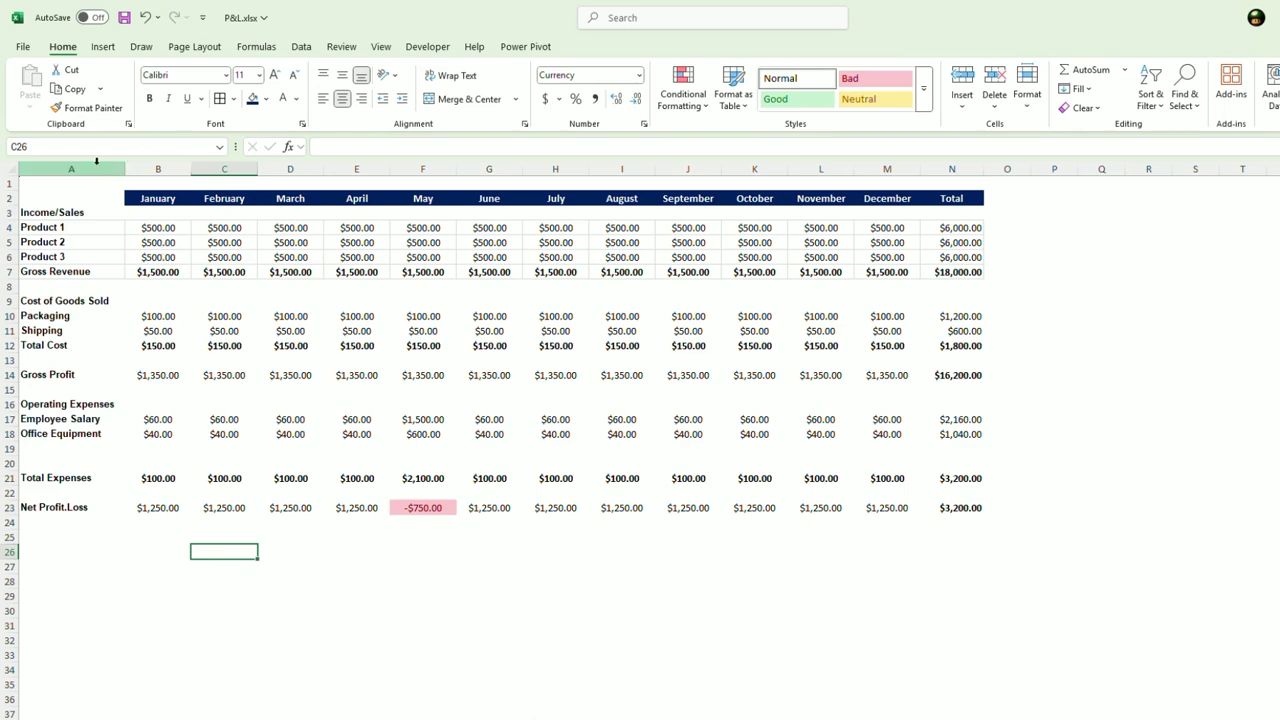
- Search File > New templates for 'profit and loss' and preview the small business template
left_click(26, 50)
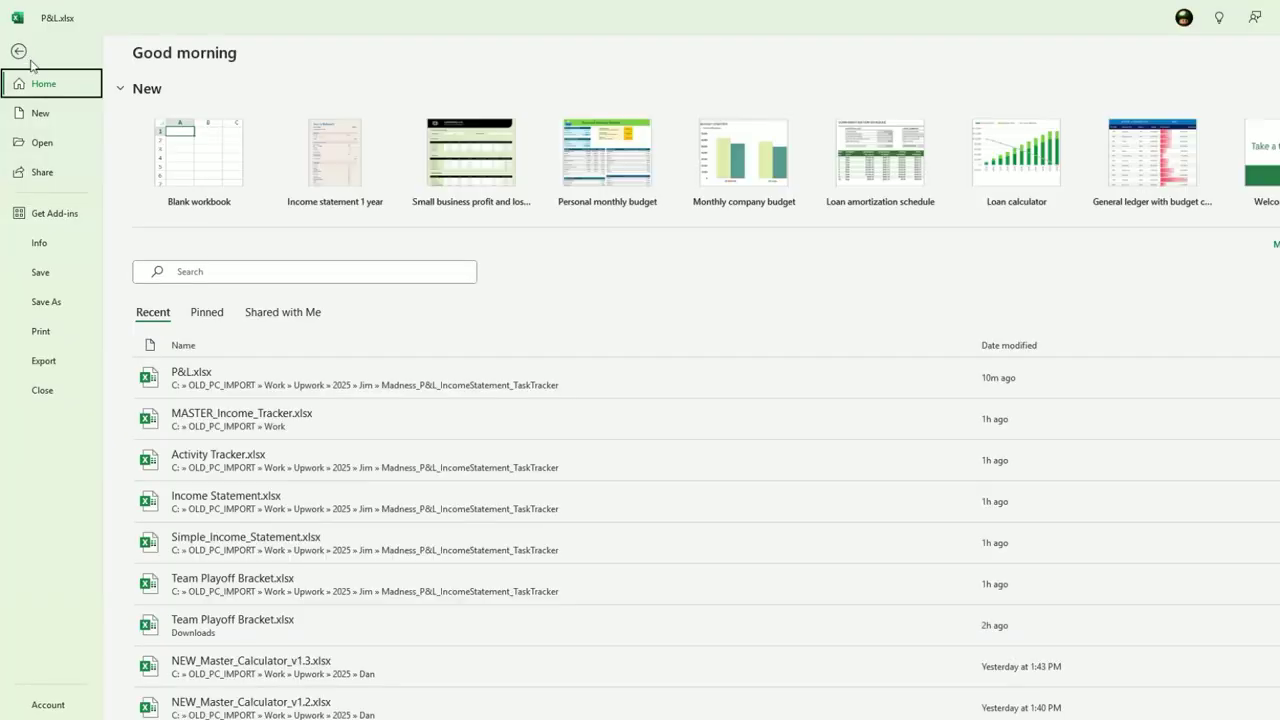
left_click(40, 113)
left_click(292, 455)
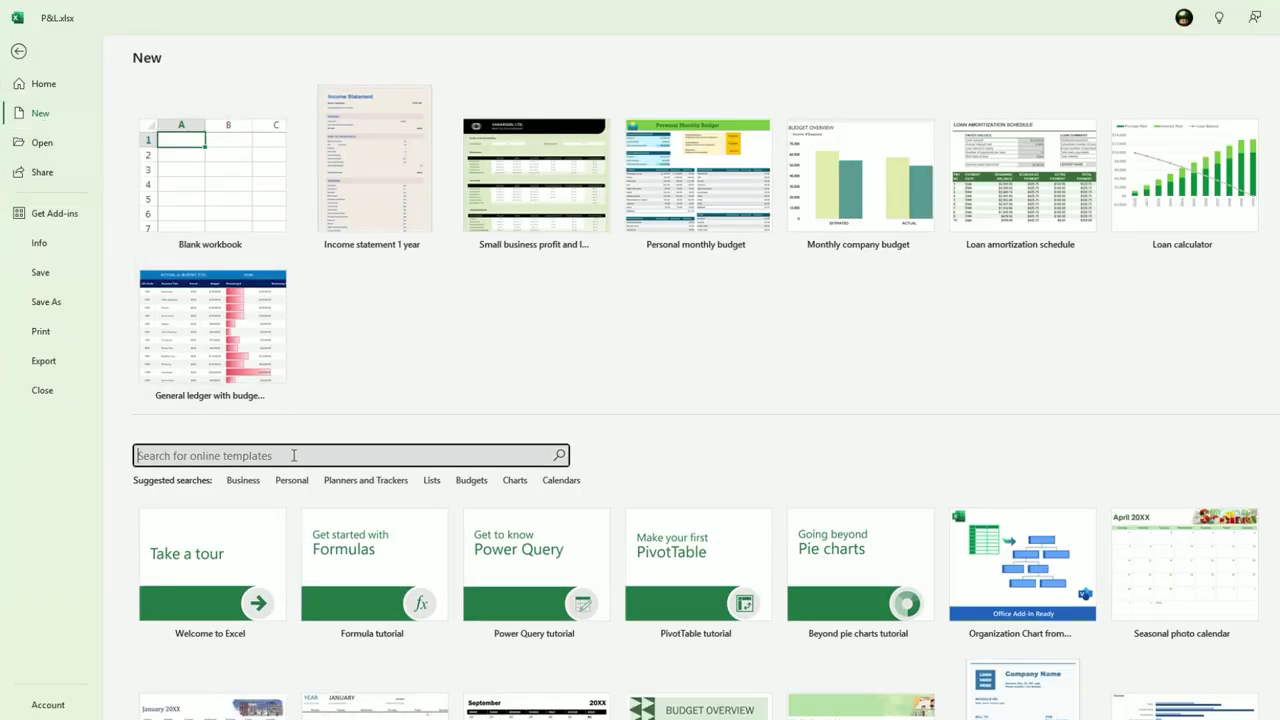
type("profit and")
type("loss")
key("Return")
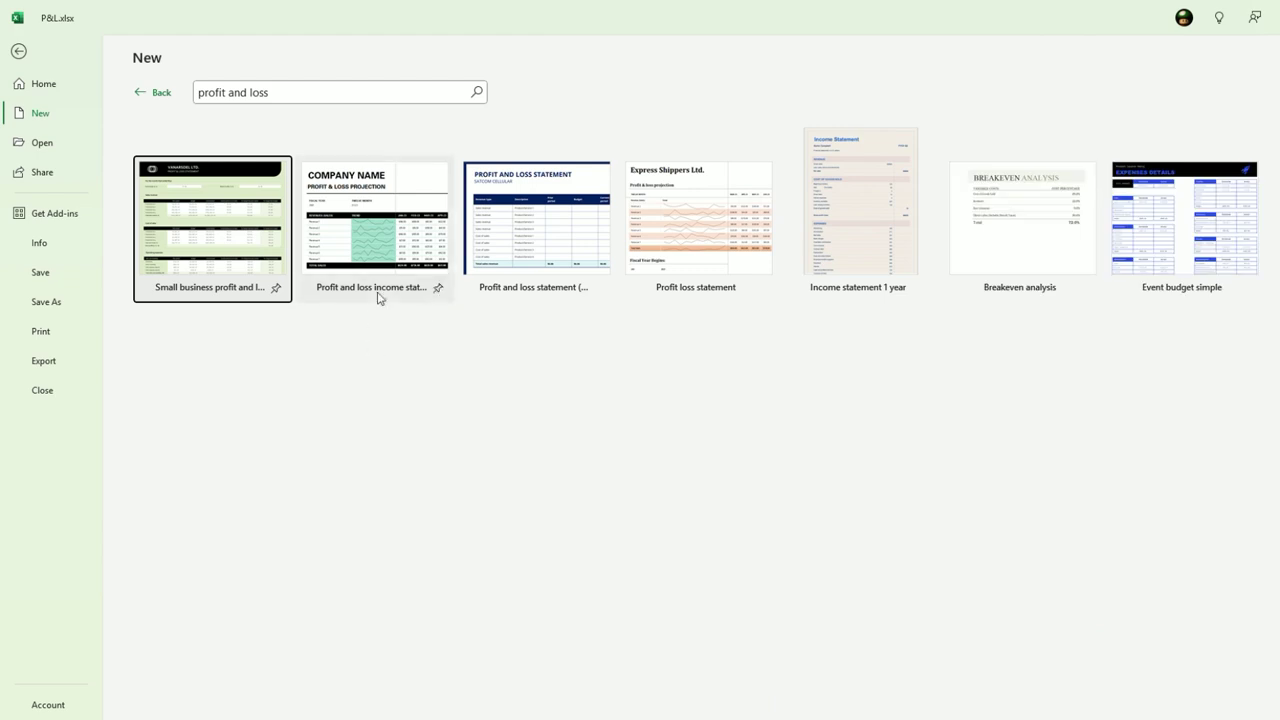
left_click(229, 235)
- Create a workbook from the Small business profit and loss template and scroll its top section
left_click(803, 372)
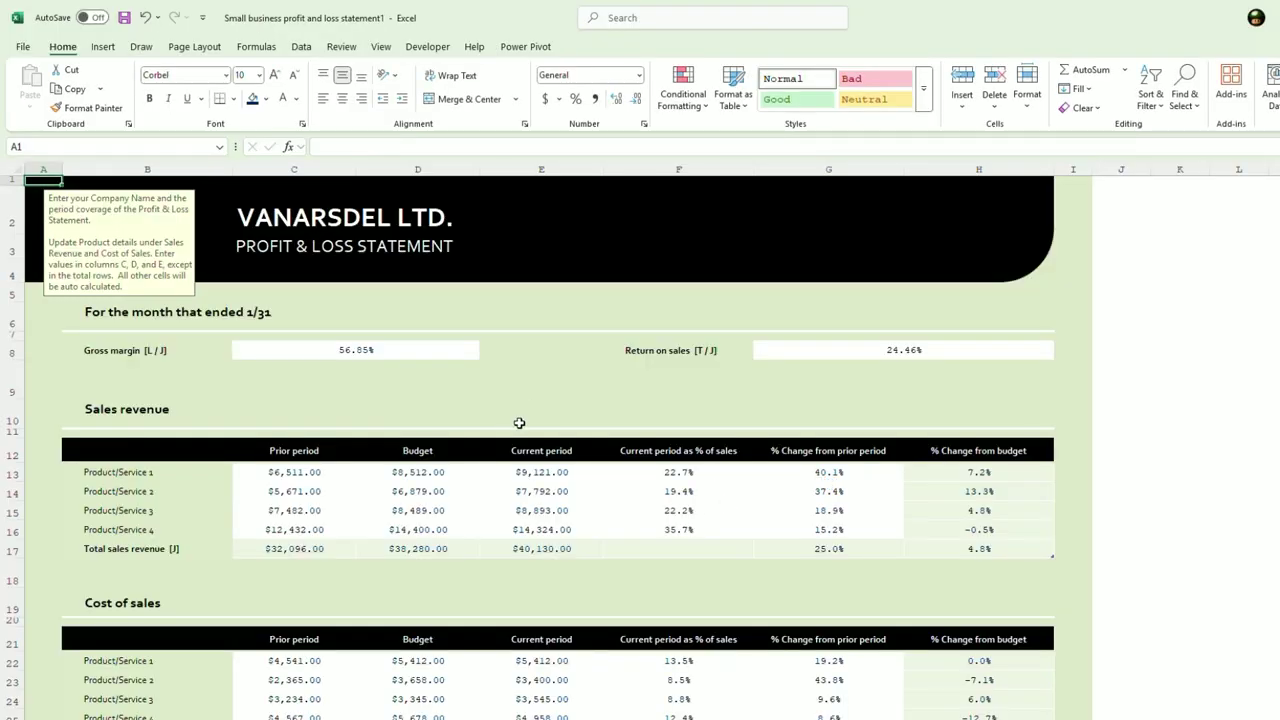
scroll(530, 428, "down", 2)
scroll(543, 434, "down", 2)
scroll(548, 435, "up", 2)
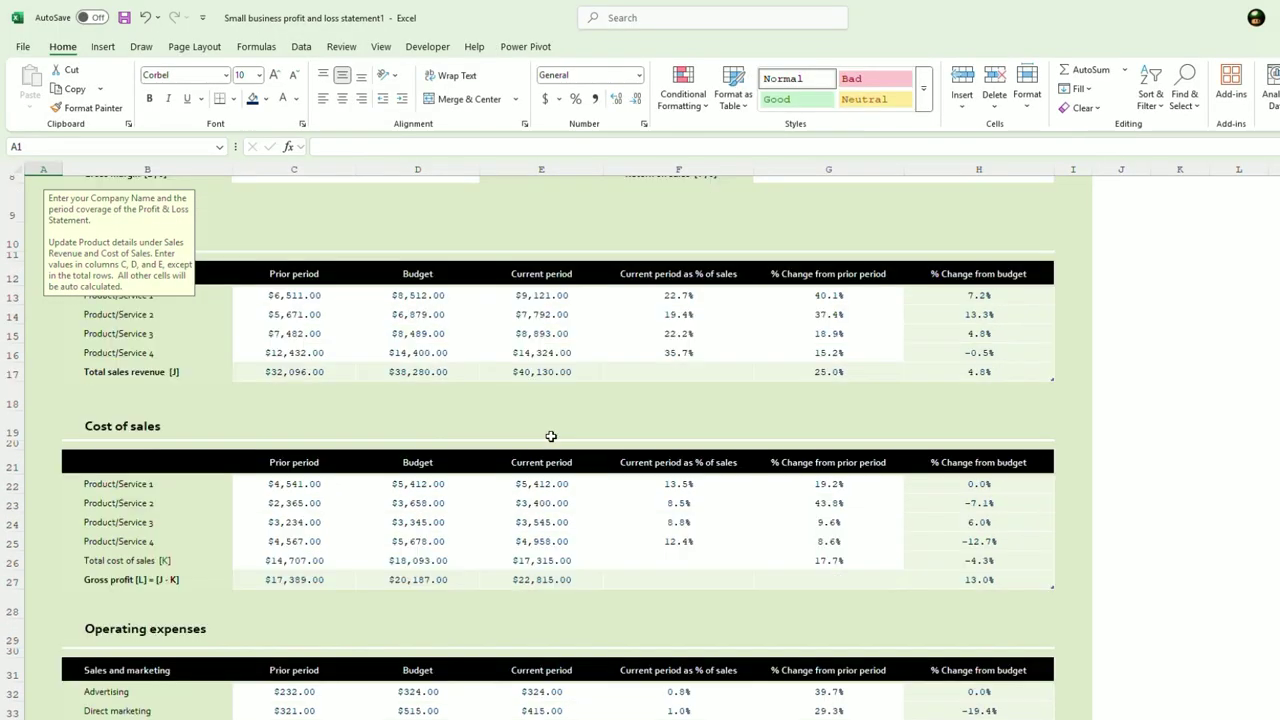
scroll(550, 436, "up", 1)
scroll(491, 437, "up", 2)
scroll(391, 542, "down", 1)
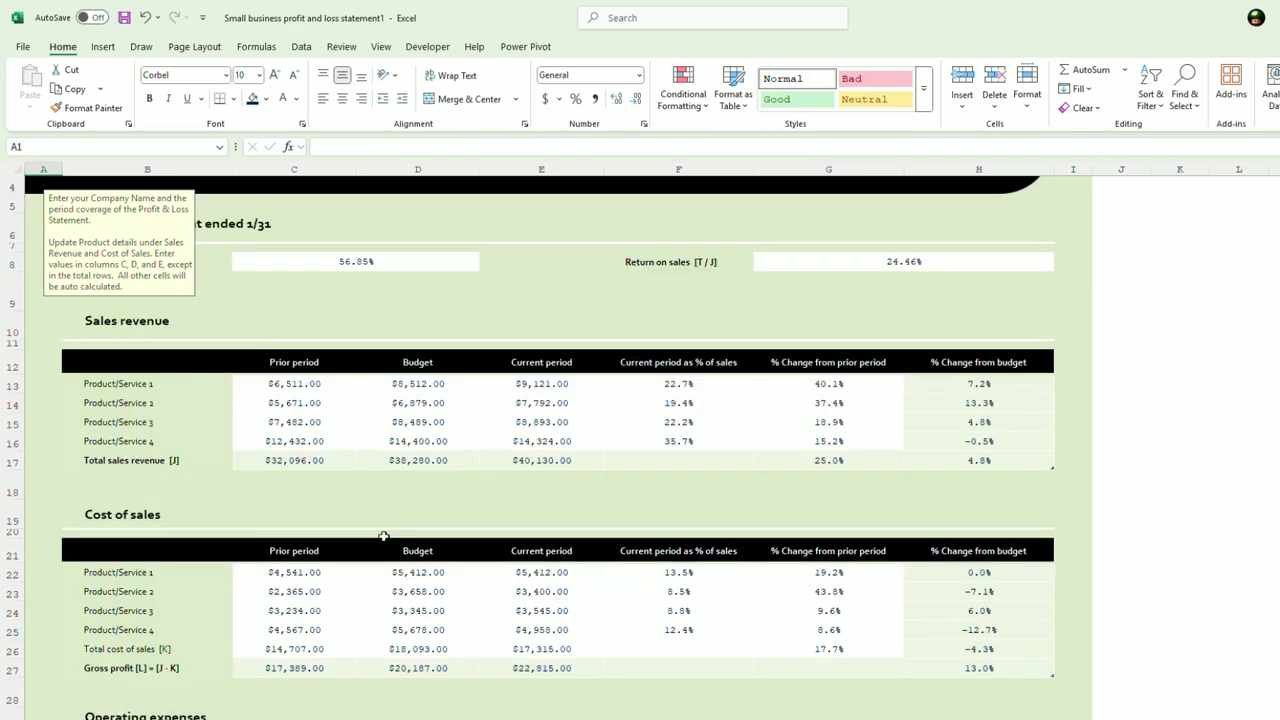
- Review the statement from Cost of sales down through Taxes to the $9,817.00 net profit
left_click(141, 526)
scroll(243, 543, "down", 1)
scroll(360, 574, "down", 1)
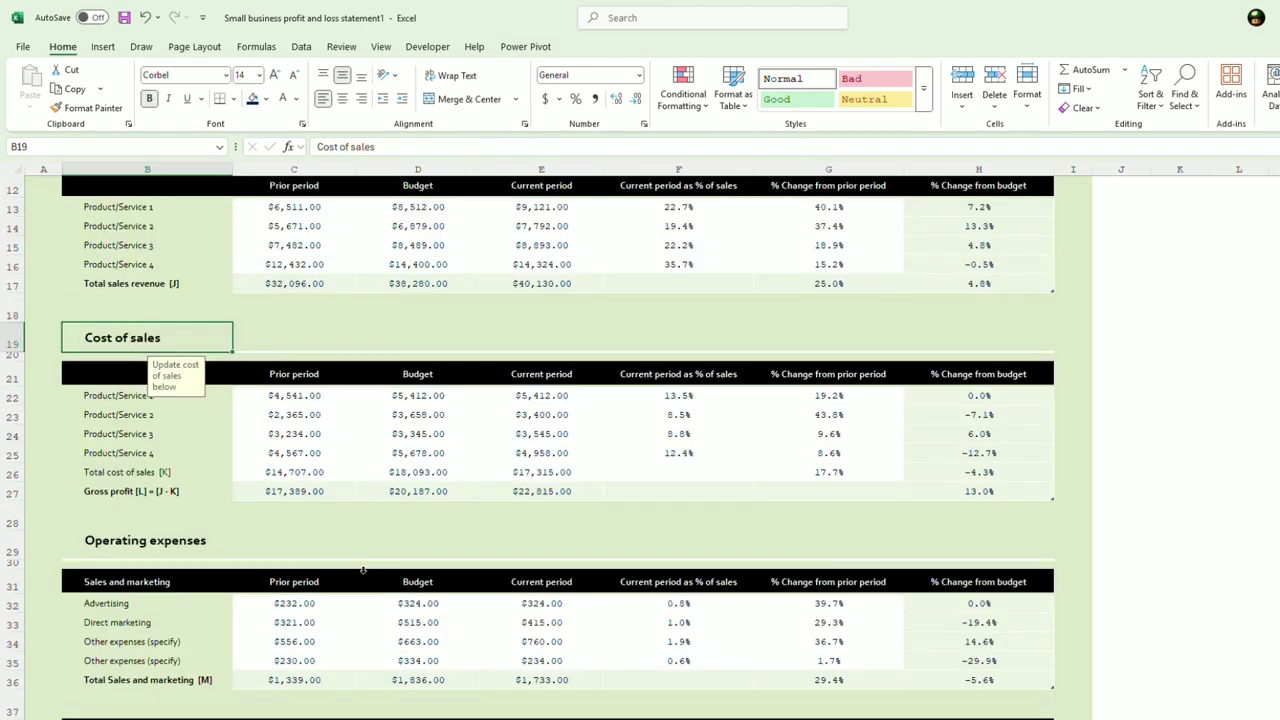
scroll(357, 574, "down", 1)
scroll(214, 533, "down", 4)
scroll(200, 530, "down", 3)
scroll(180, 525, "down", 3)
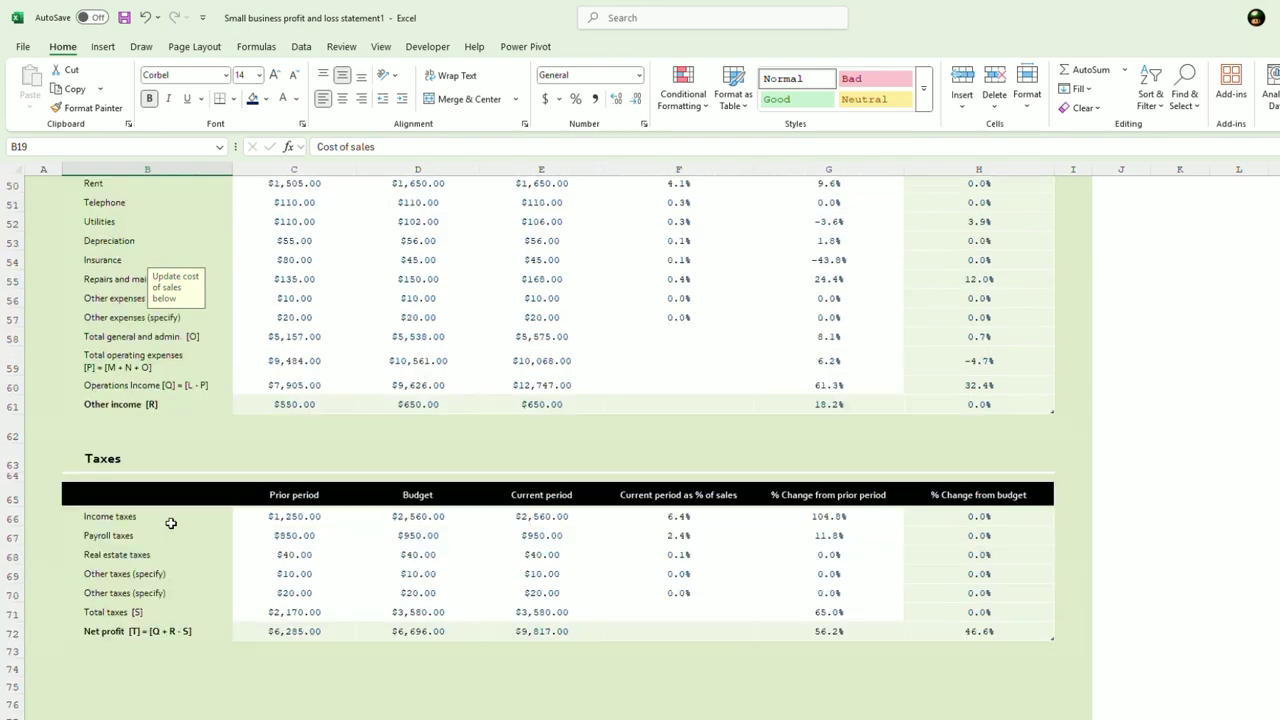
scroll(171, 530, "down", 3)
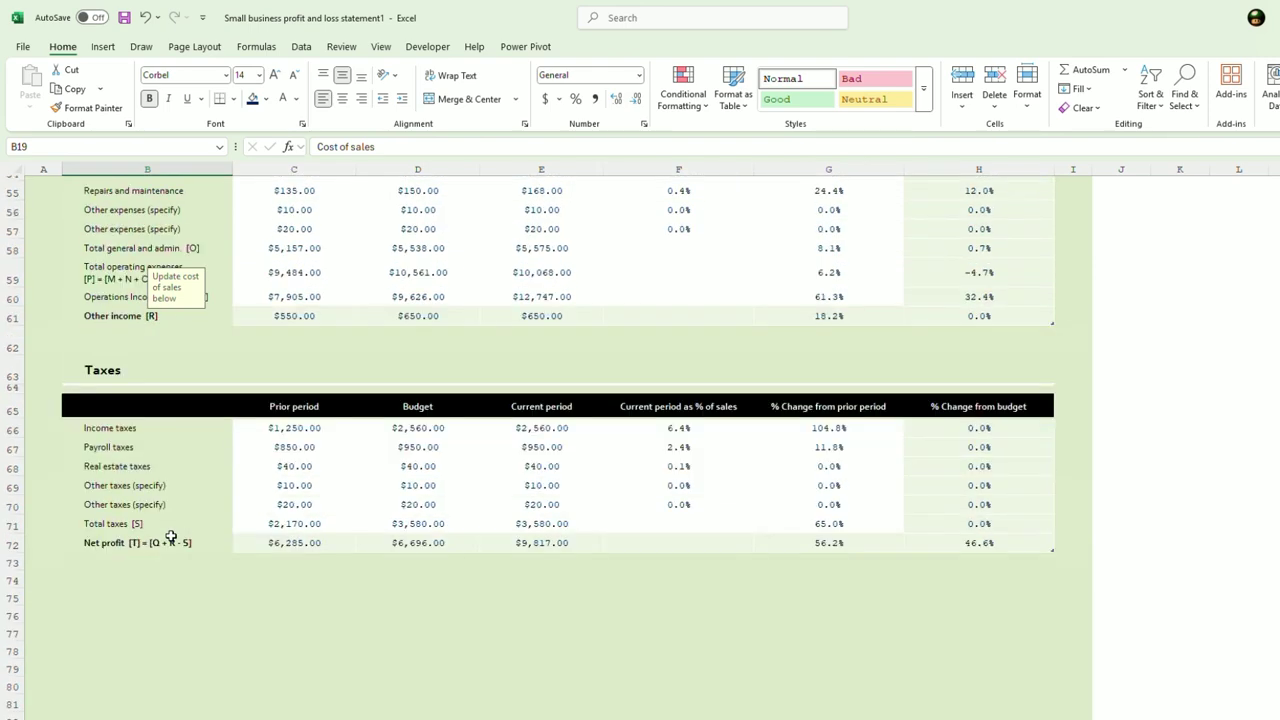
left_click(273, 450)
scroll(340, 280, "up", 15)
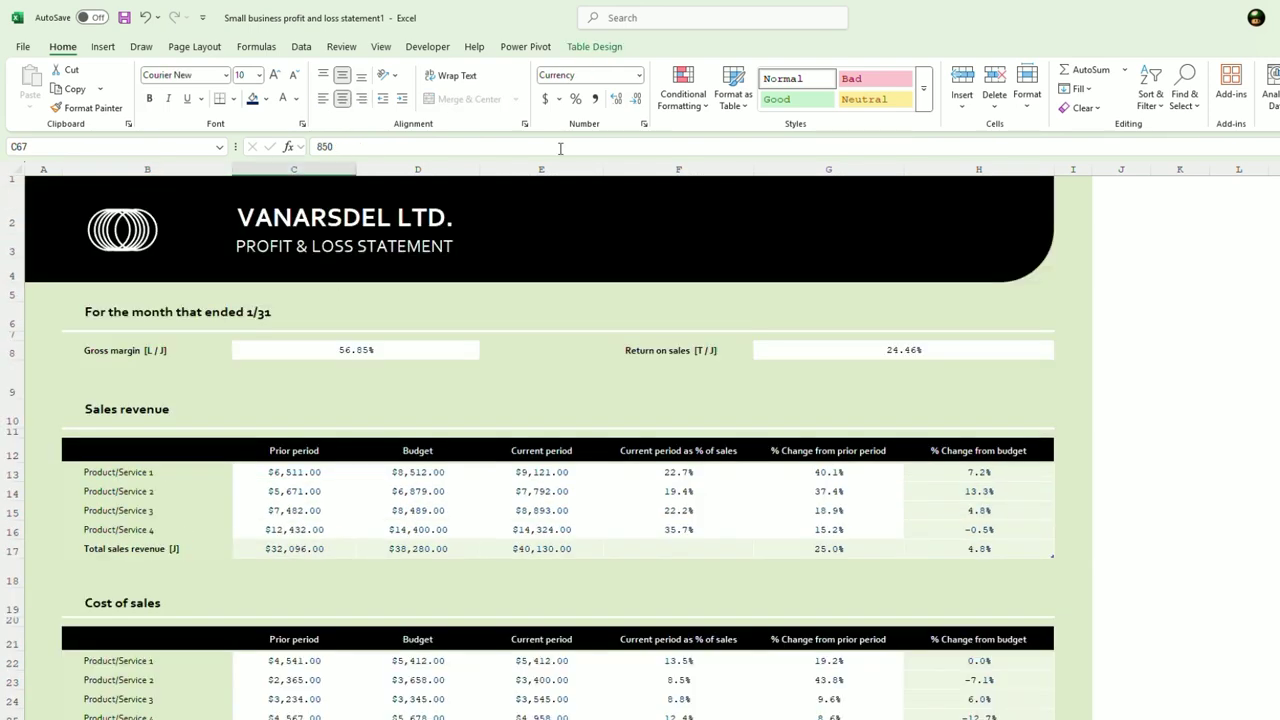